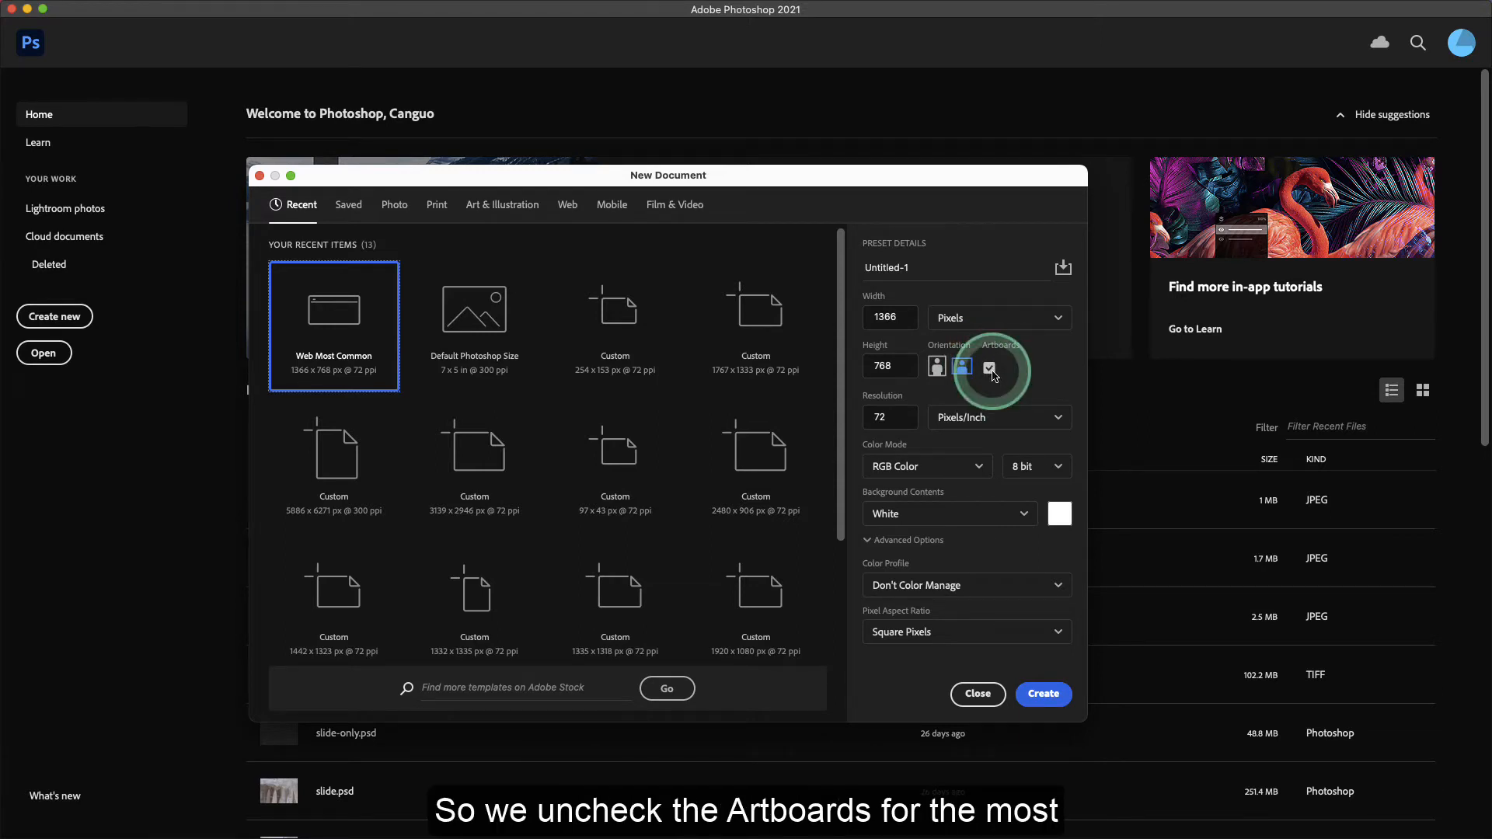
- Create a 1366 x 768 px document with artboards disabled, dismiss the crop frame and activate the Move tool
{"action": "left_click", "coordinate": [989, 369]}
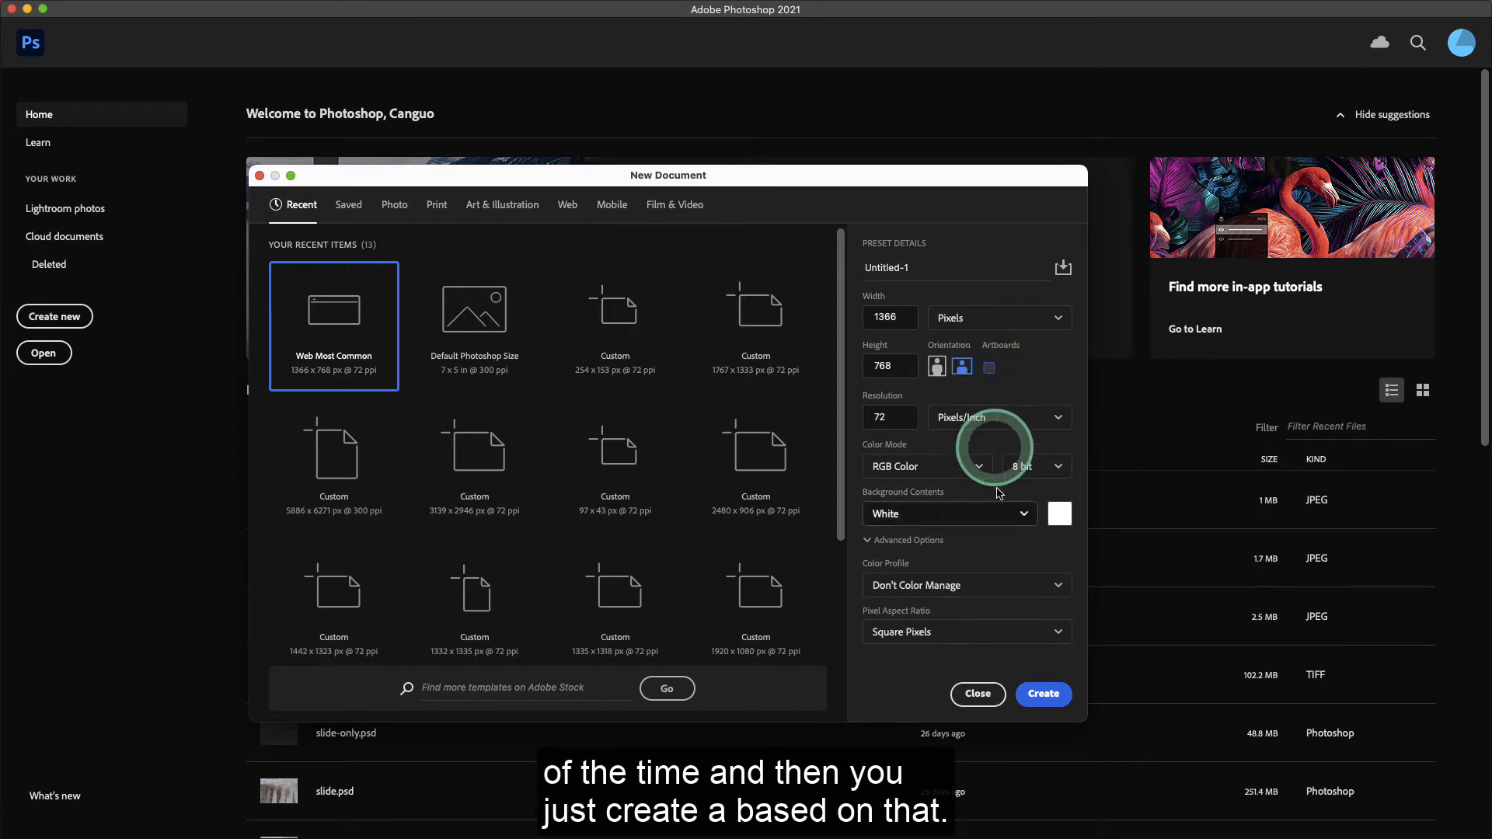
{"action": "left_click", "coordinate": [1046, 694]}
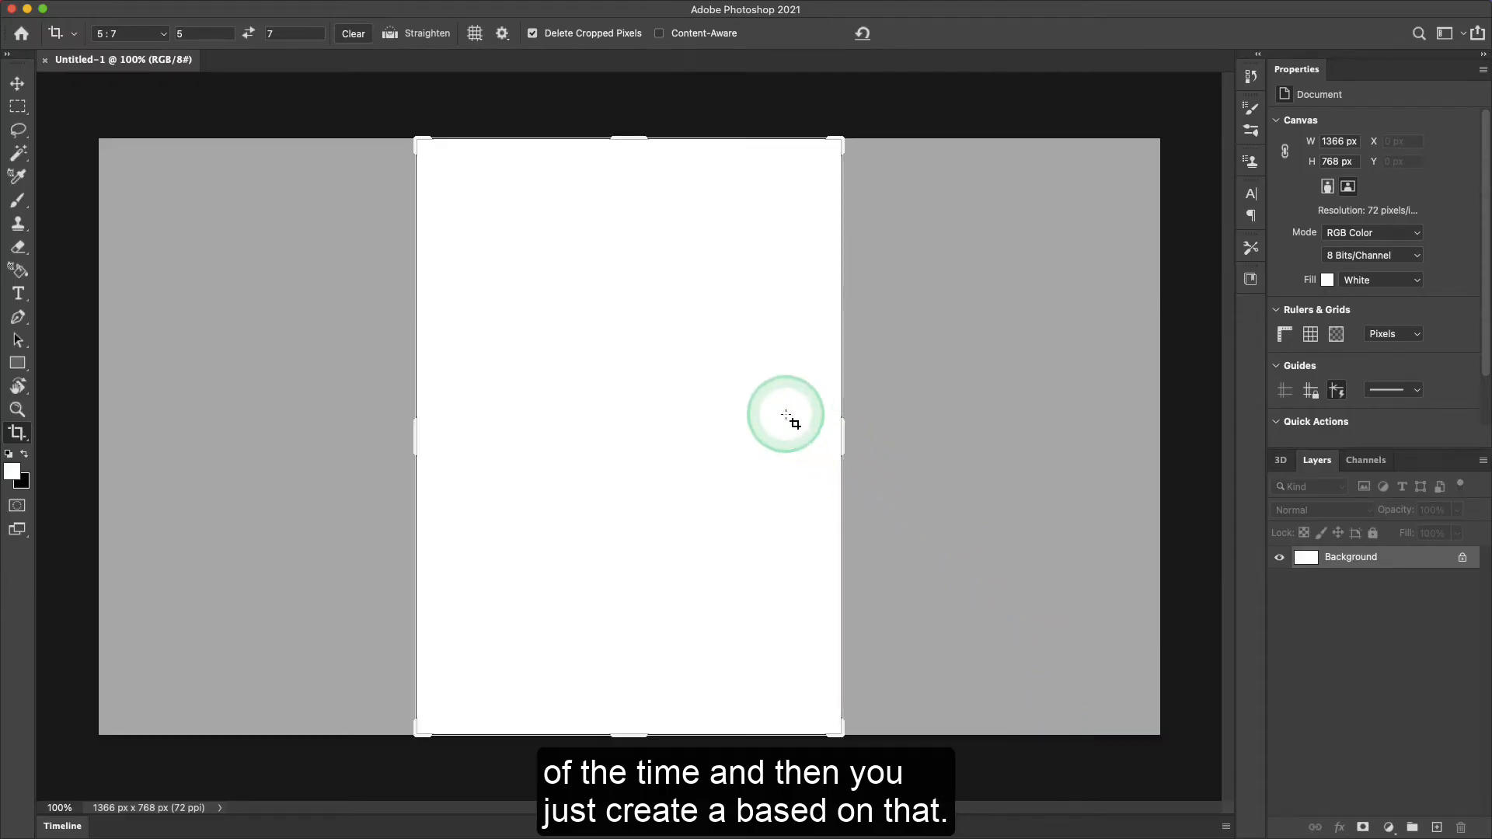
{"action": "key", "text": "Escape"}
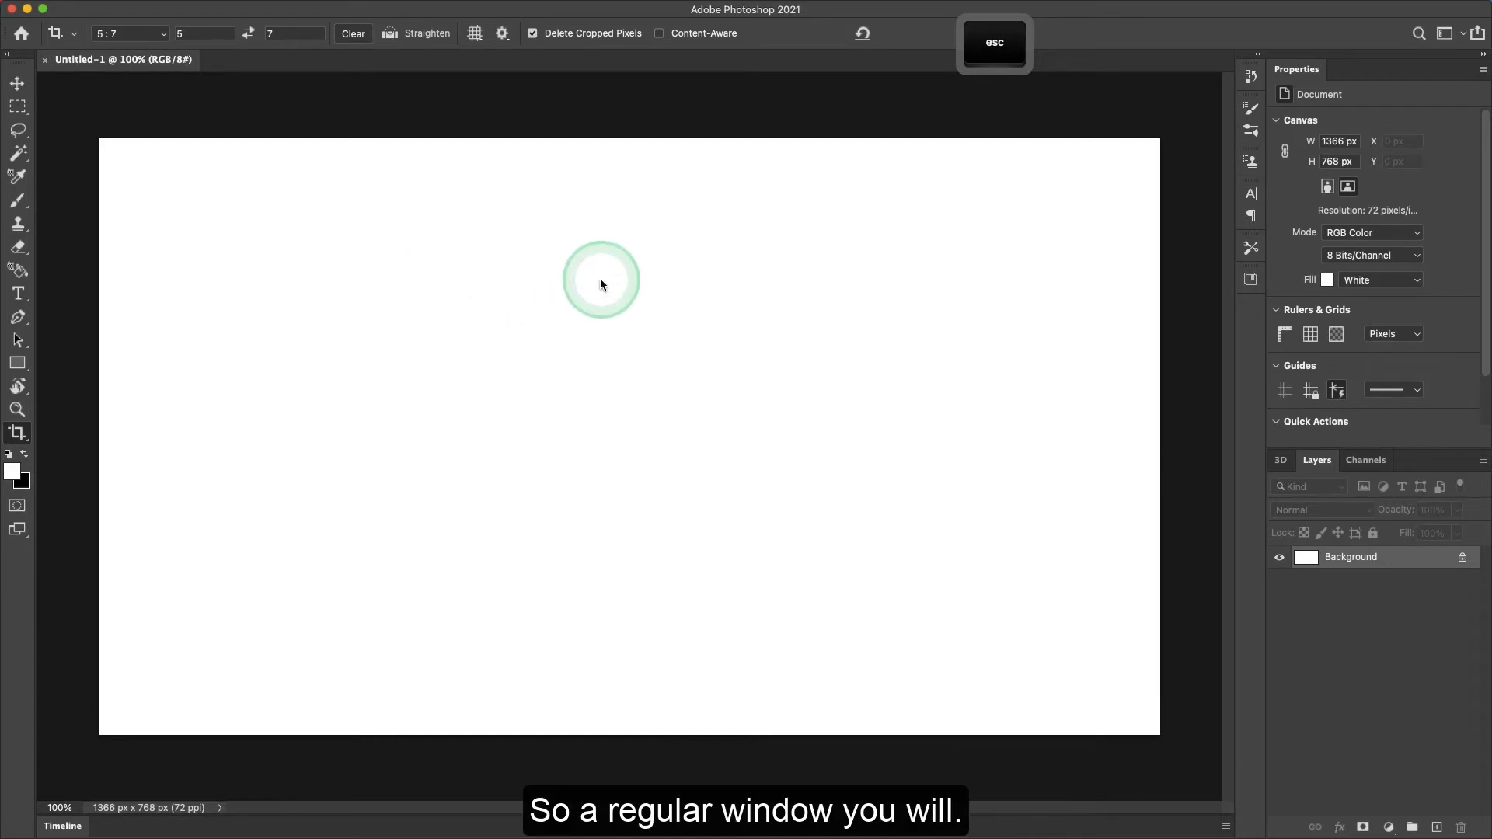
{"action": "key", "text": "v"}
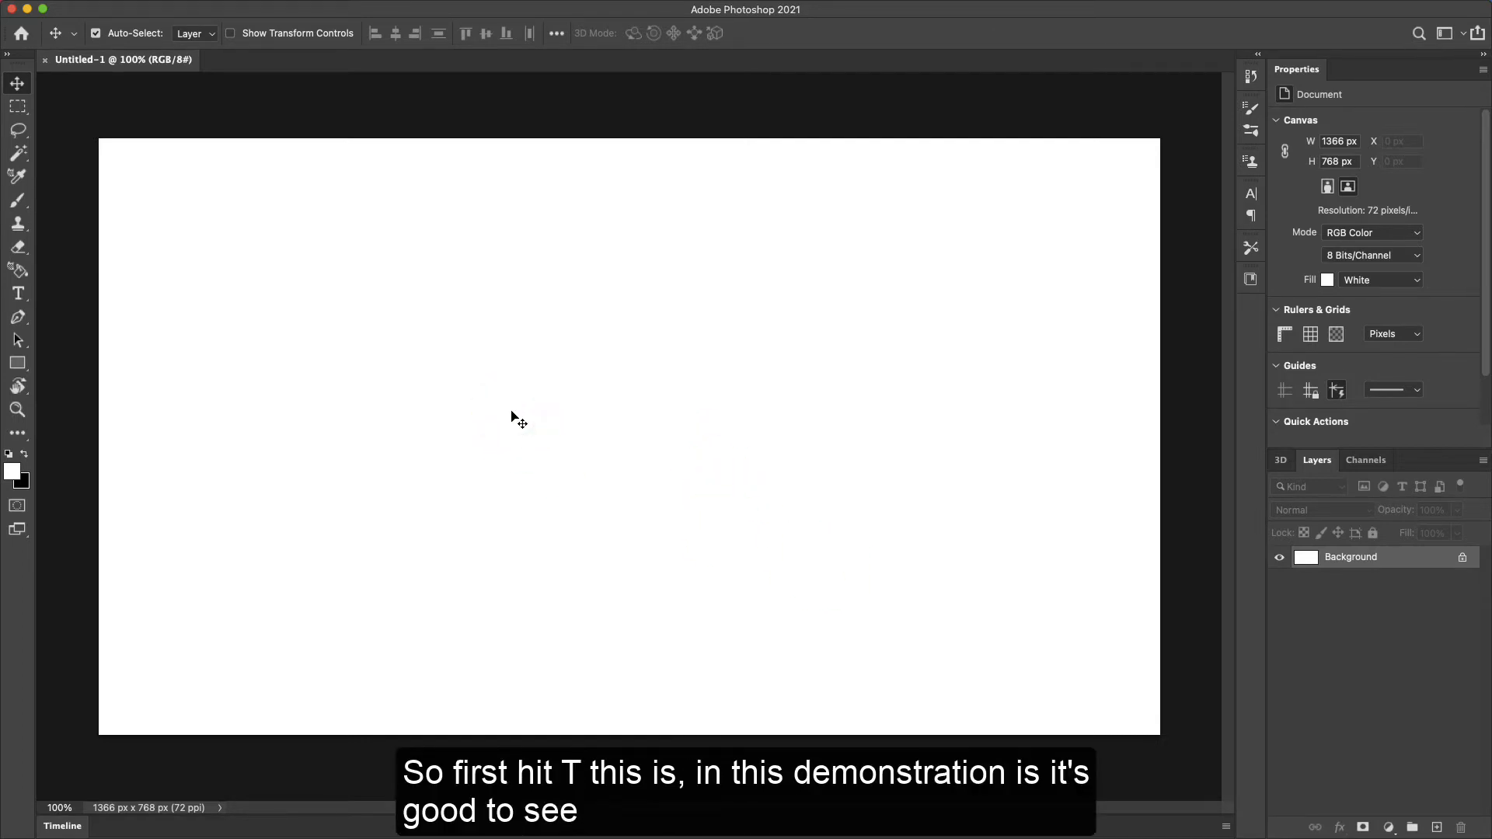
- Activate the Type tool and examine the available Character and Paragraph settings
{"action": "key", "text": "t"}
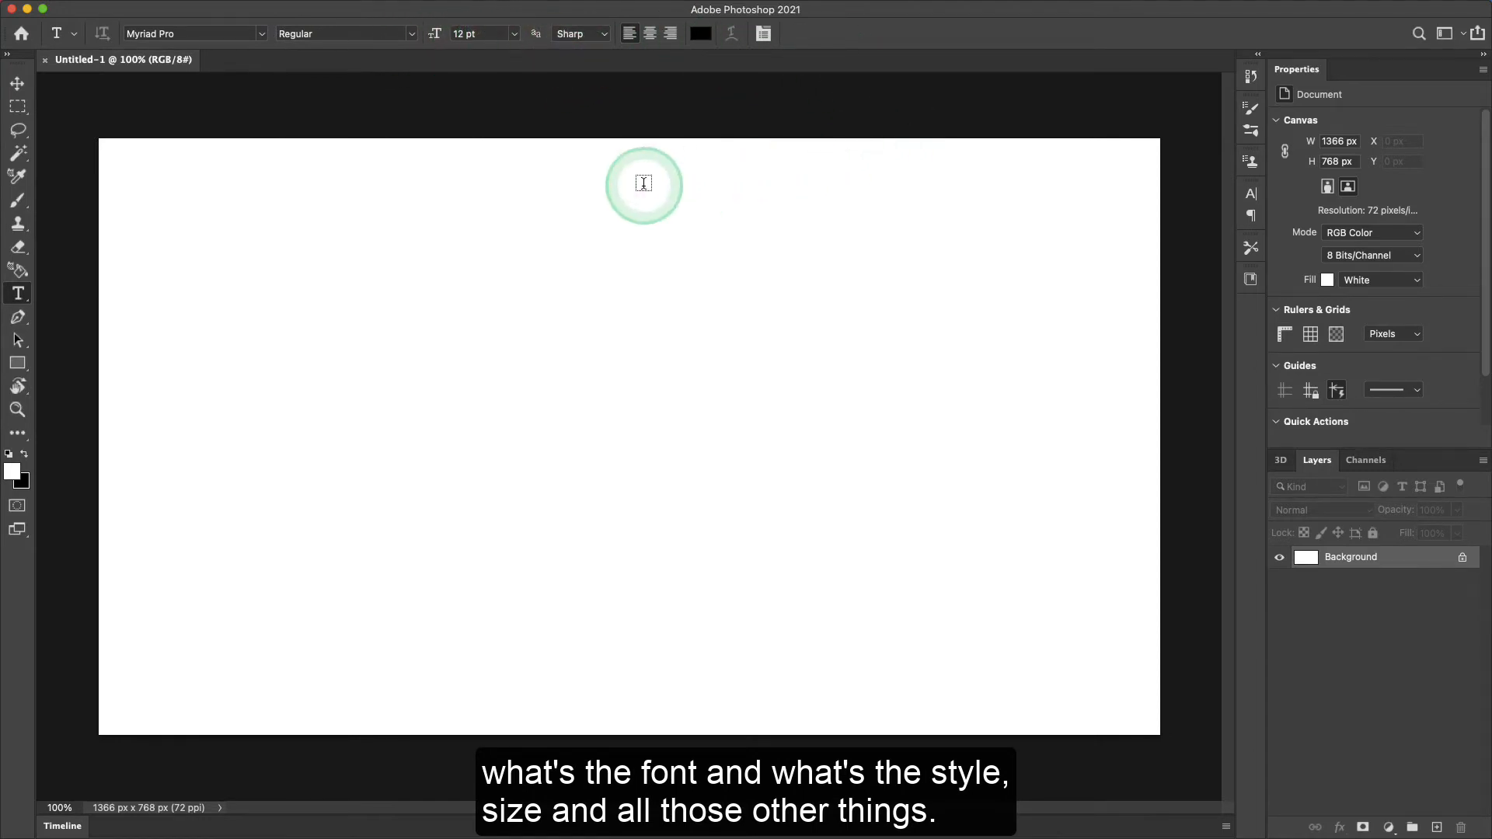
{"action": "left_click", "coordinate": [761, 35]}
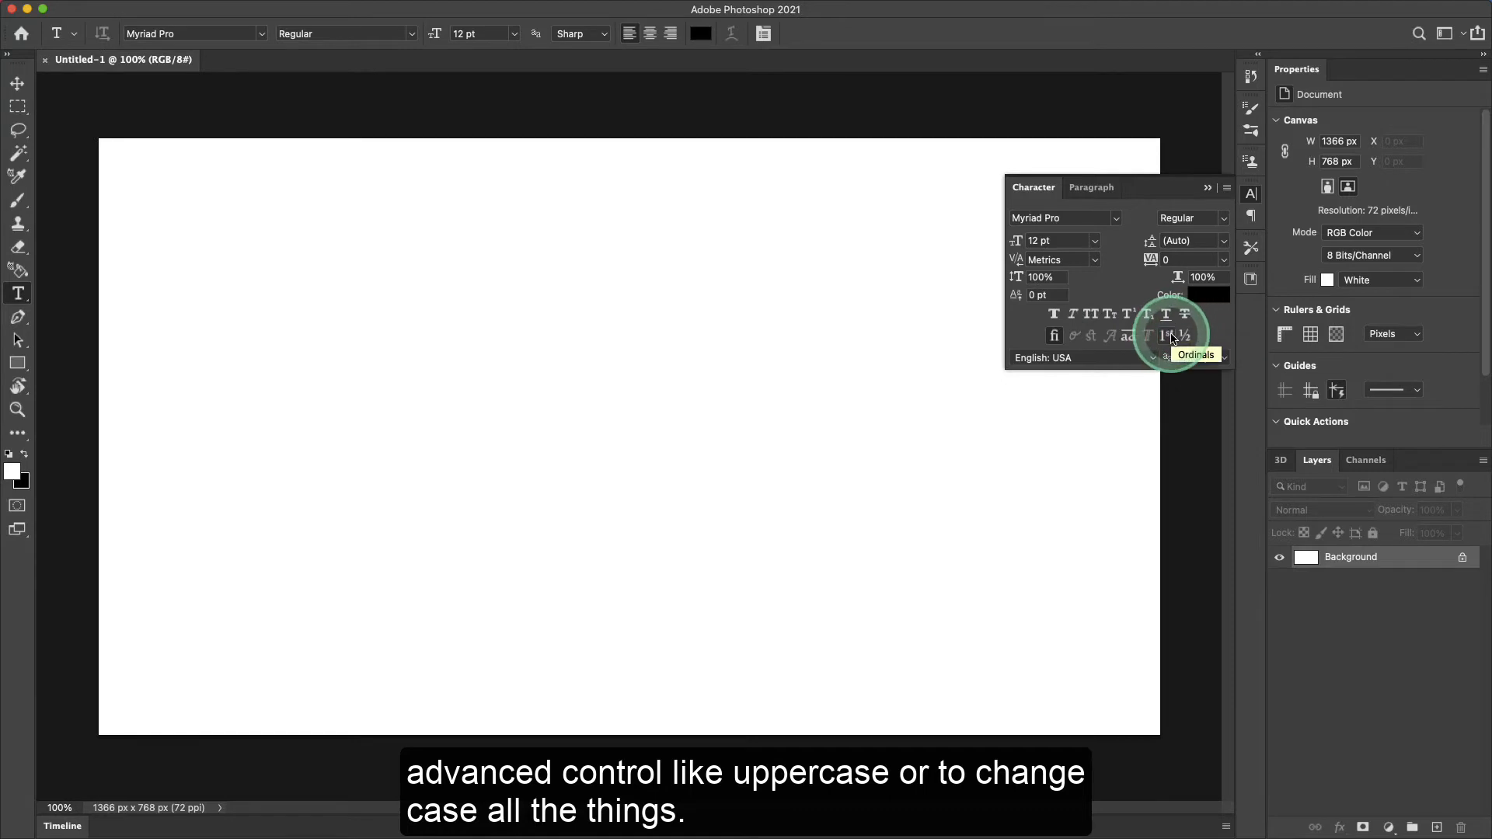
{"action": "left_click", "coordinate": [1249, 203]}
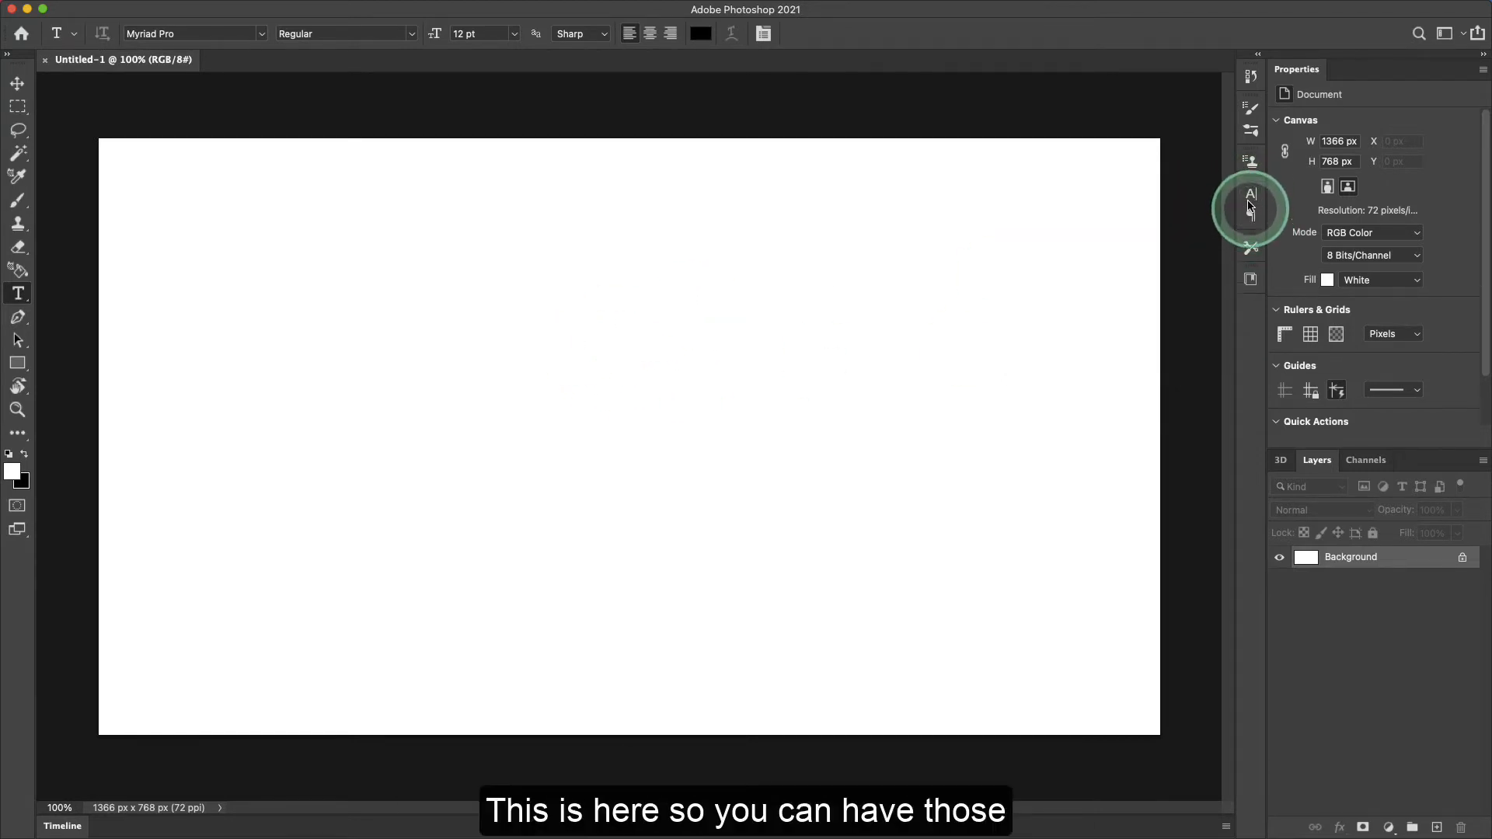
{"action": "left_click", "coordinate": [1251, 206]}
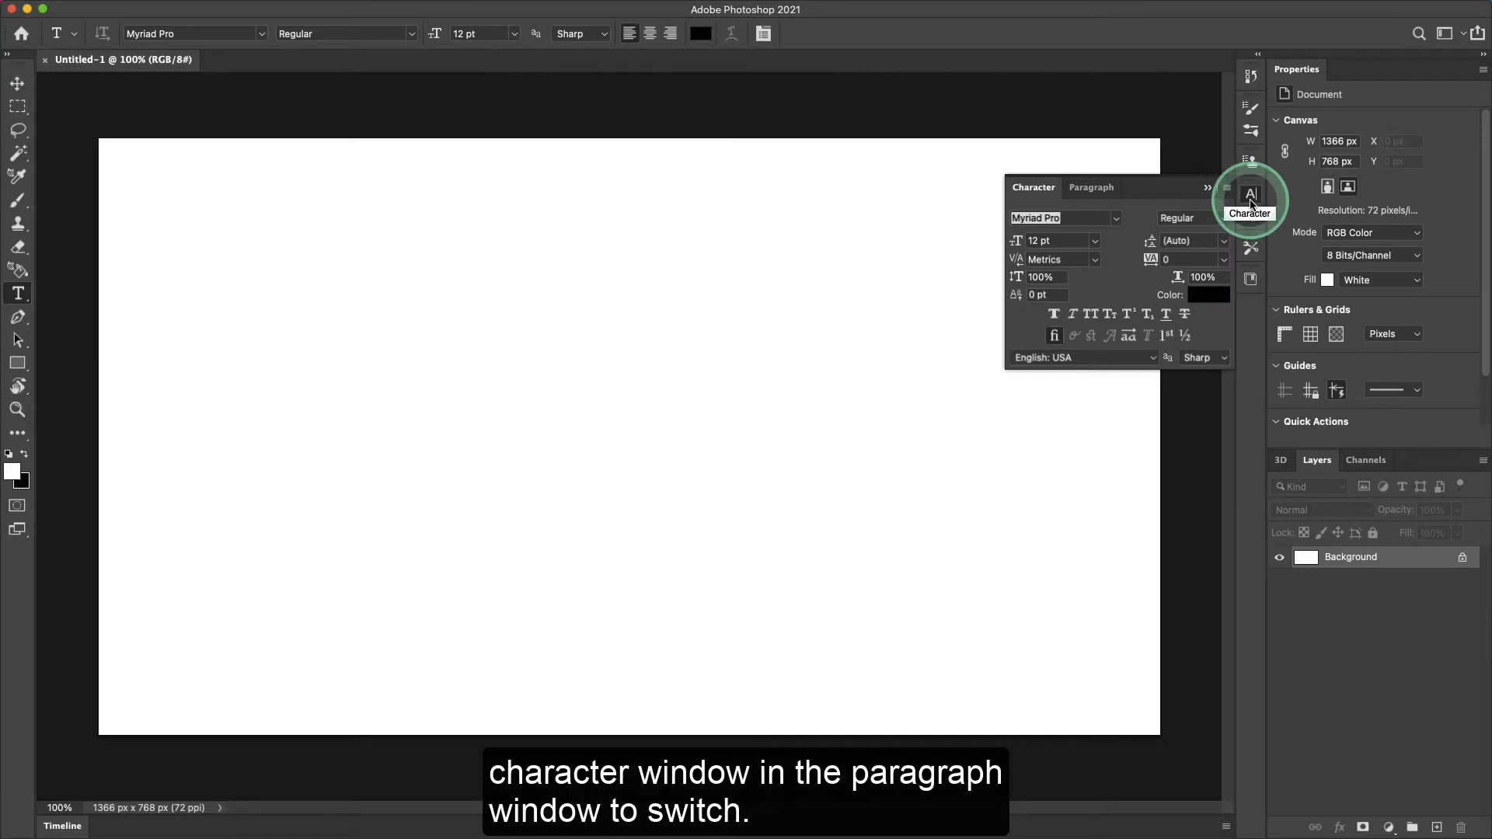
{"action": "left_click", "coordinate": [1251, 212]}
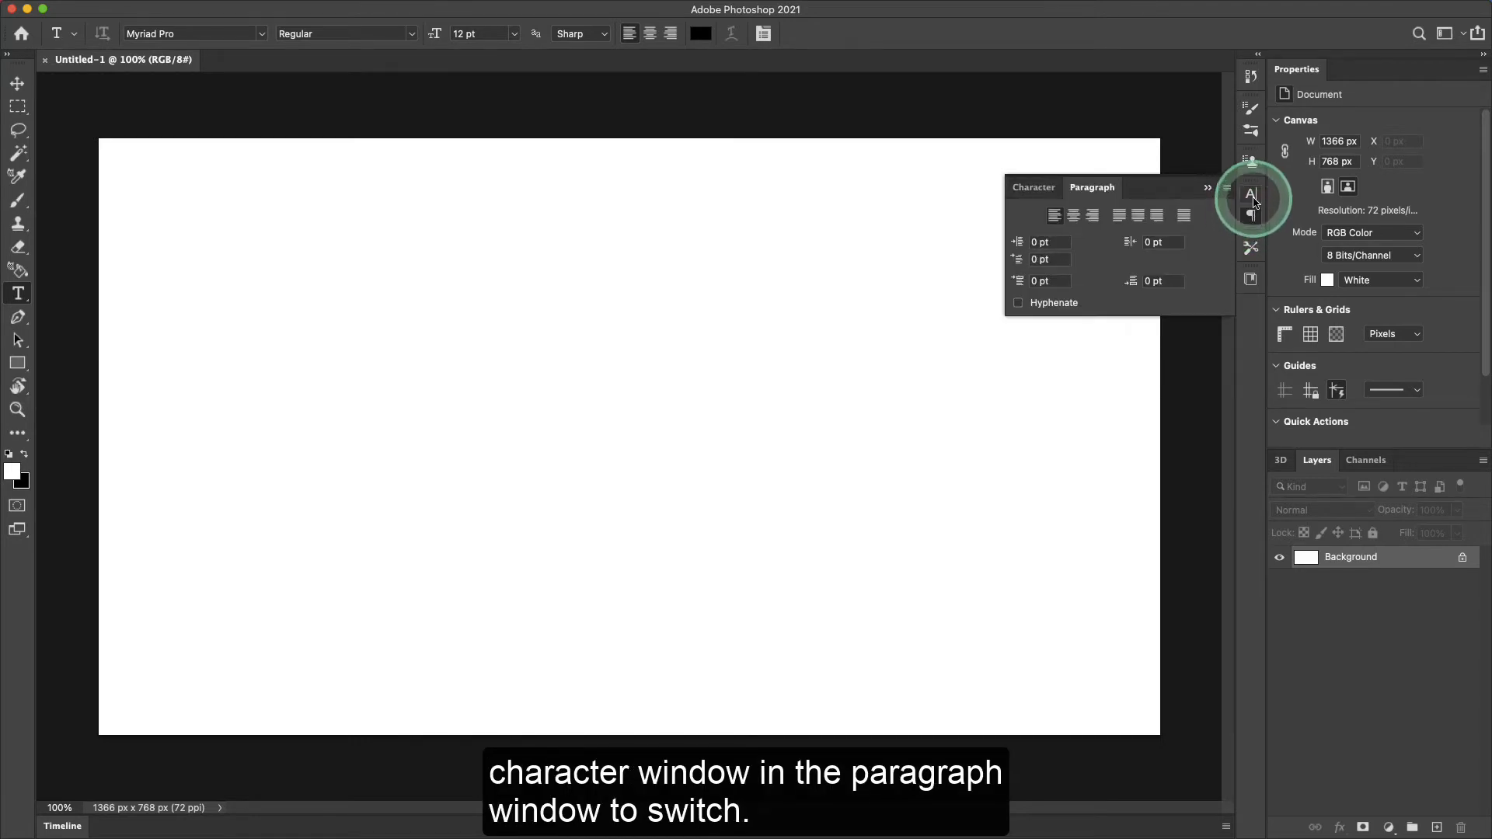
{"action": "left_click", "coordinate": [1251, 198]}
{"action": "left_click", "coordinate": [1252, 211]}
{"action": "left_click", "coordinate": [1254, 218]}
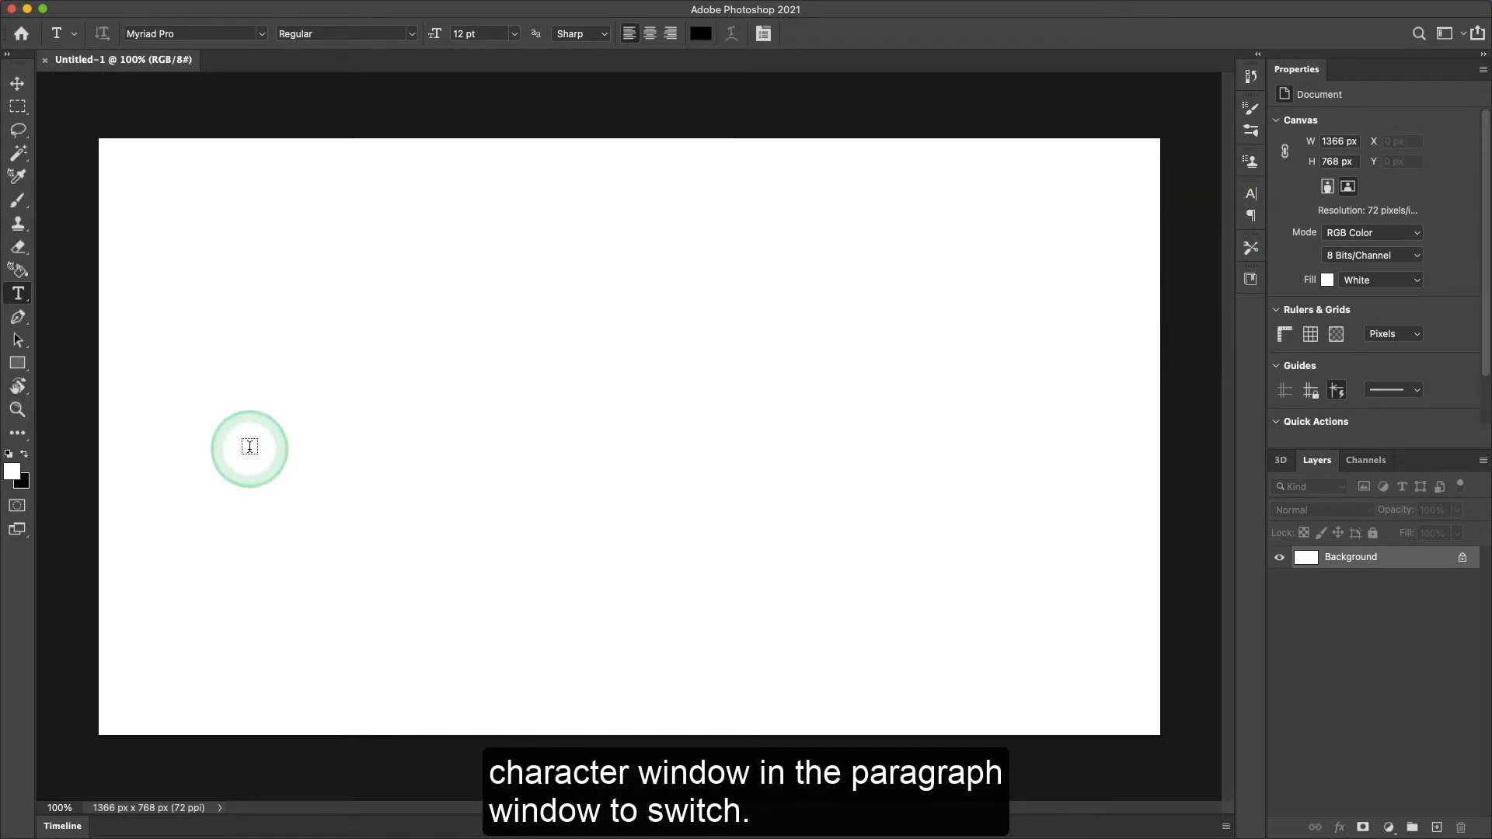
- Add a "Lorem Ipsum" placeholder text on the canvas and move it slightly toward the canvas centre
{"action": "left_click", "coordinate": [435, 384]}
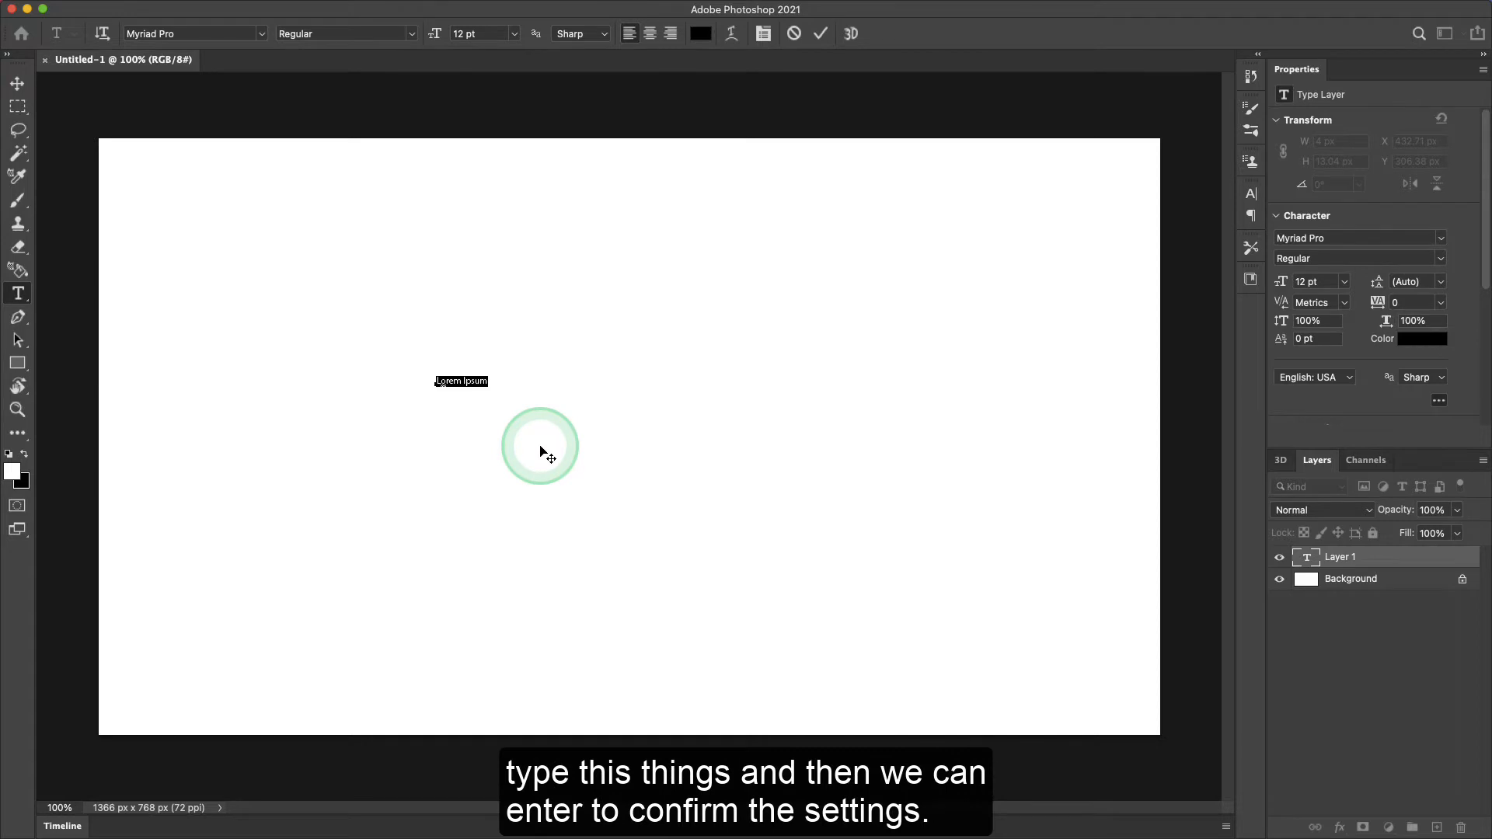
{"action": "key", "text": "Return"}
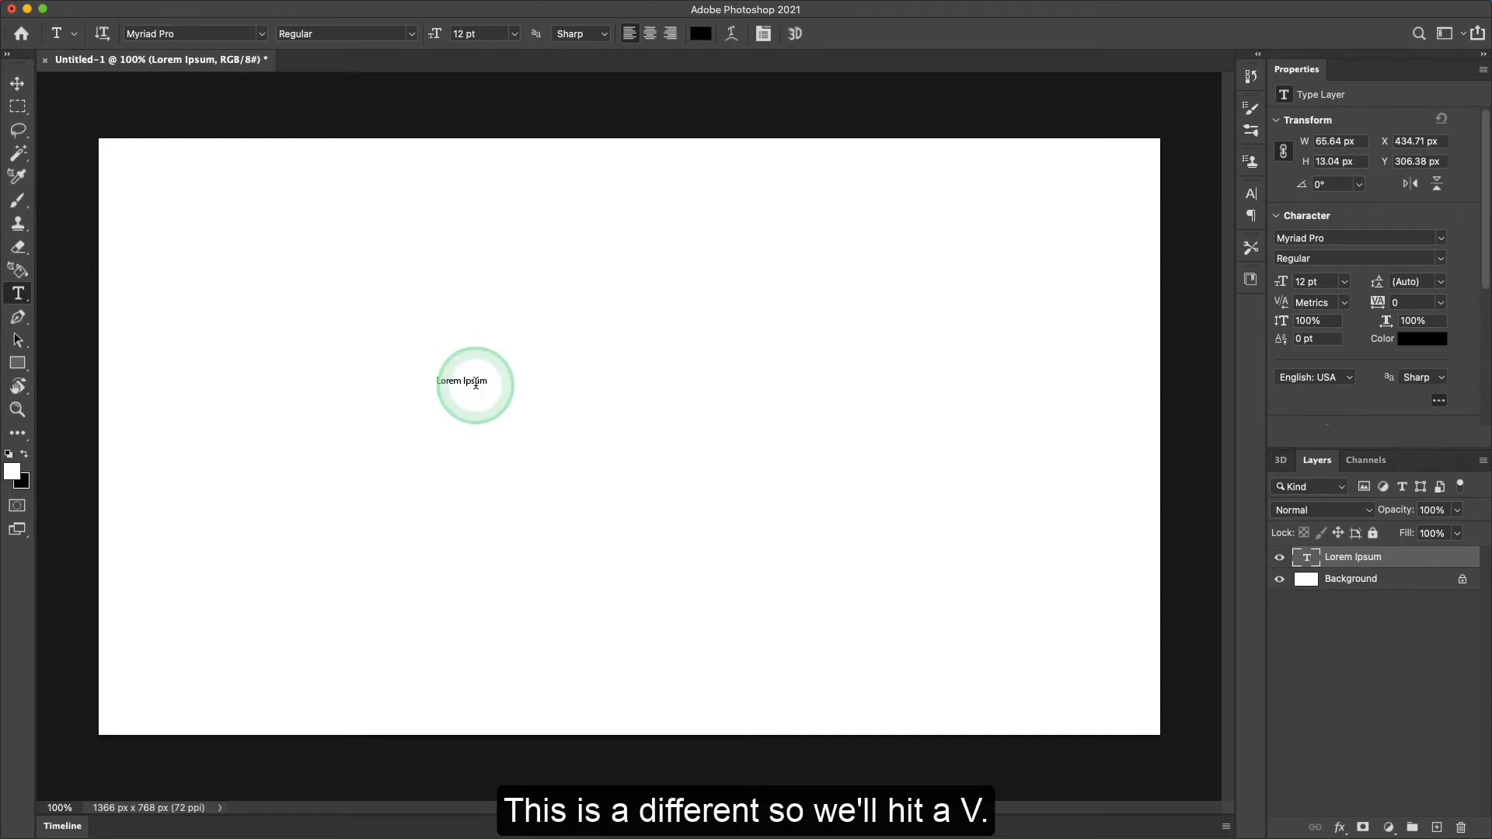
{"action": "key", "text": "v"}
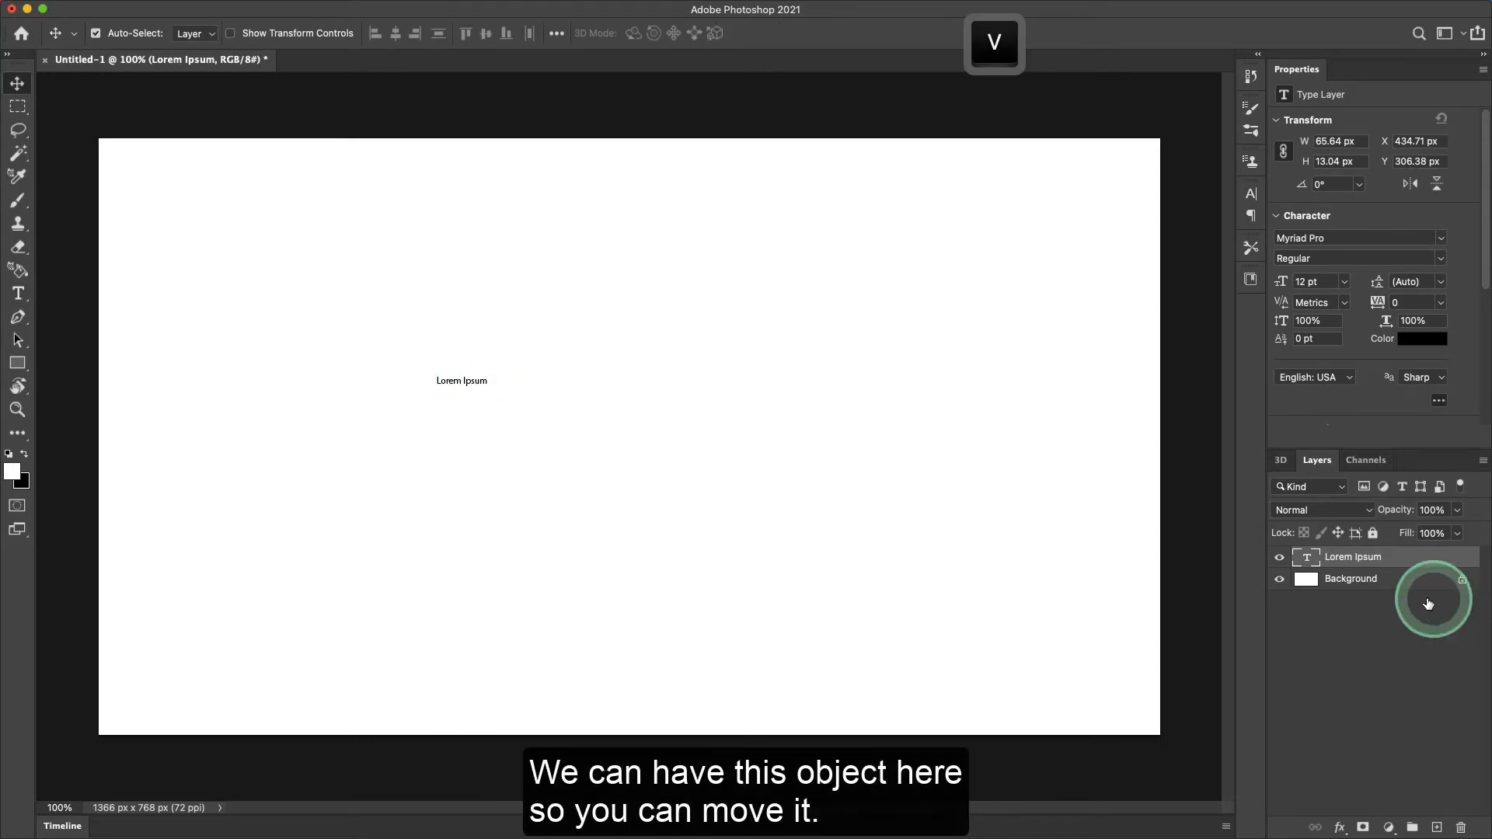
{"action": "left_click", "coordinate": [1391, 580]}
{"action": "left_click", "coordinate": [1378, 557]}
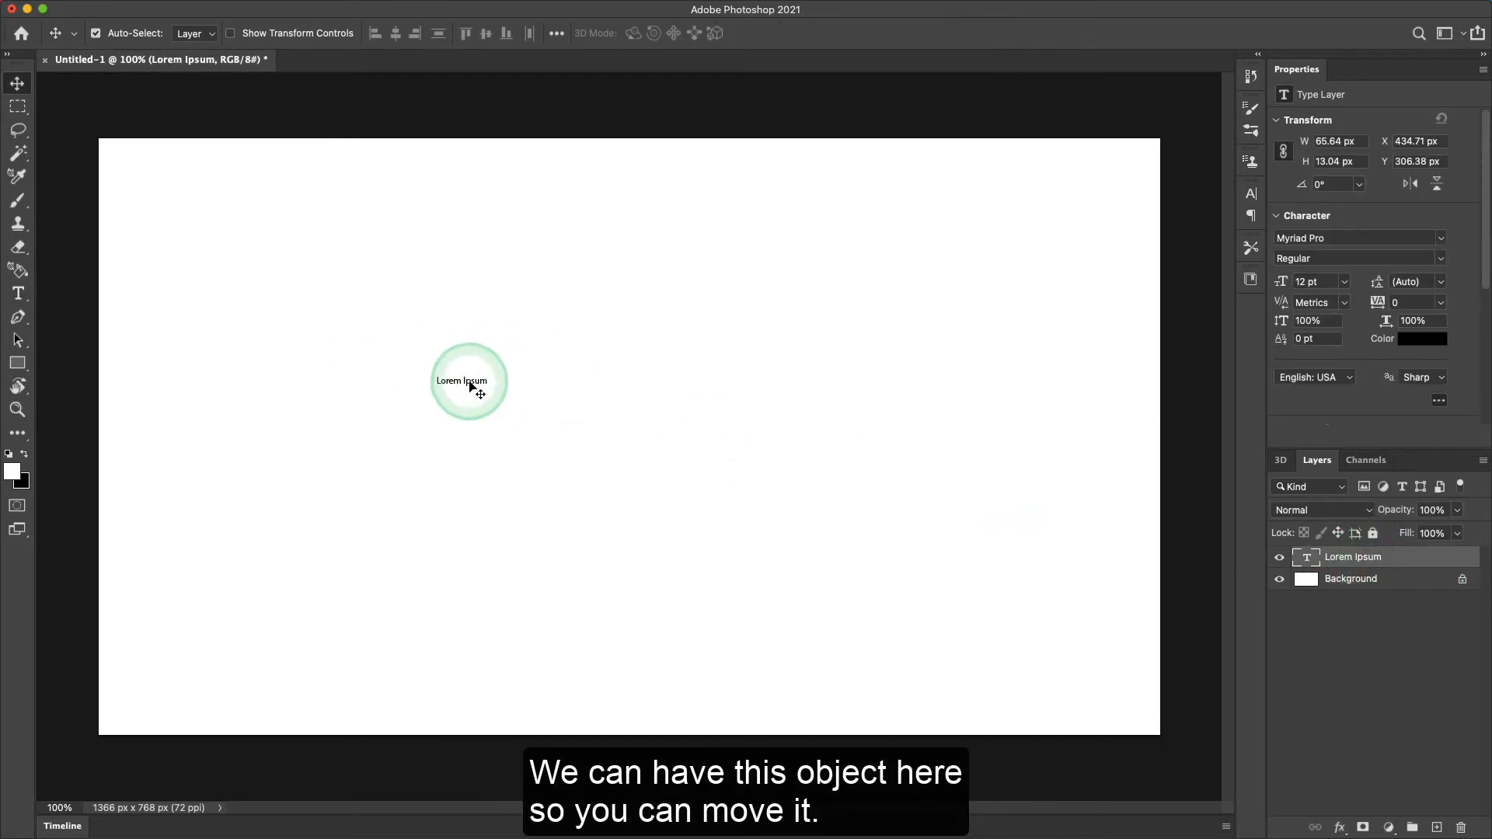
{"action": "left_click_drag", "start_coordinate": [471, 385], "coordinate": [546, 403]}
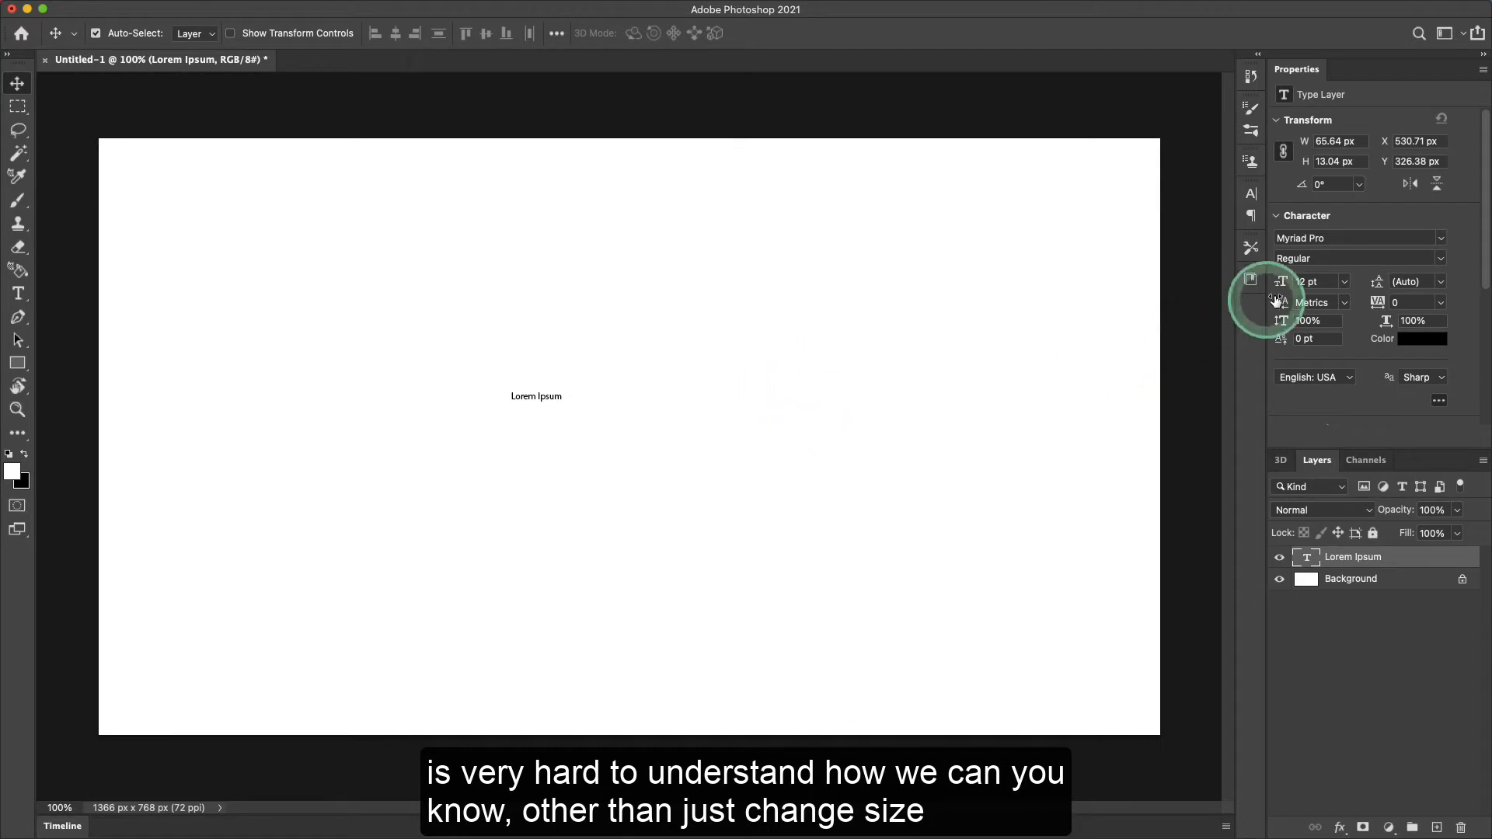
- Set the "Lorem Ipsum" text's font size to 45 pt and shift the text slightly to the left
{"action": "left_click", "coordinate": [1307, 283]}
{"action": "type", "text": "45"}
{"action": "left_click", "coordinate": [1199, 293]}
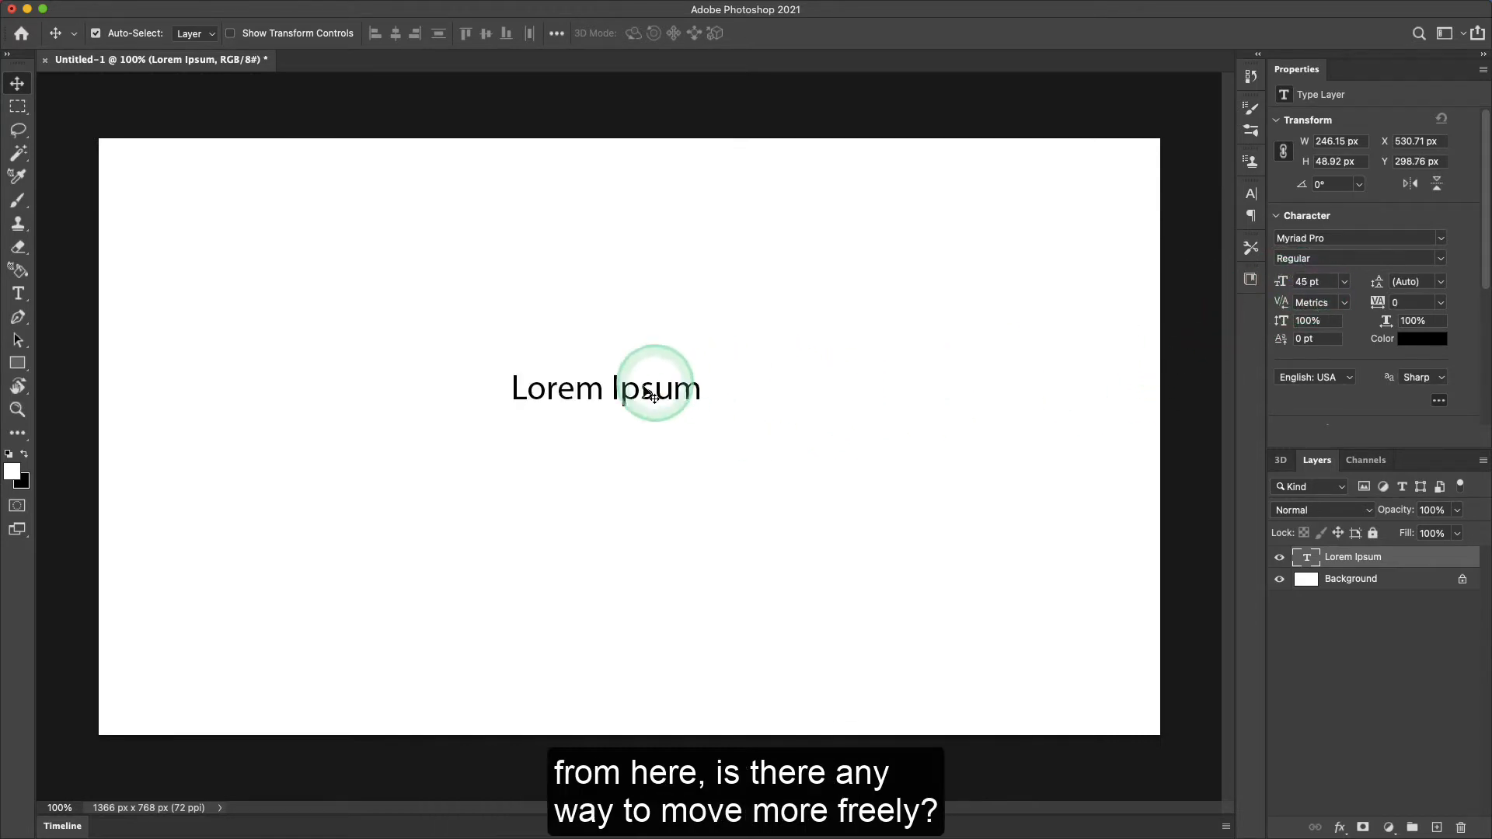
{"action": "left_click_drag", "start_coordinate": [655, 384], "coordinate": [614, 393]}
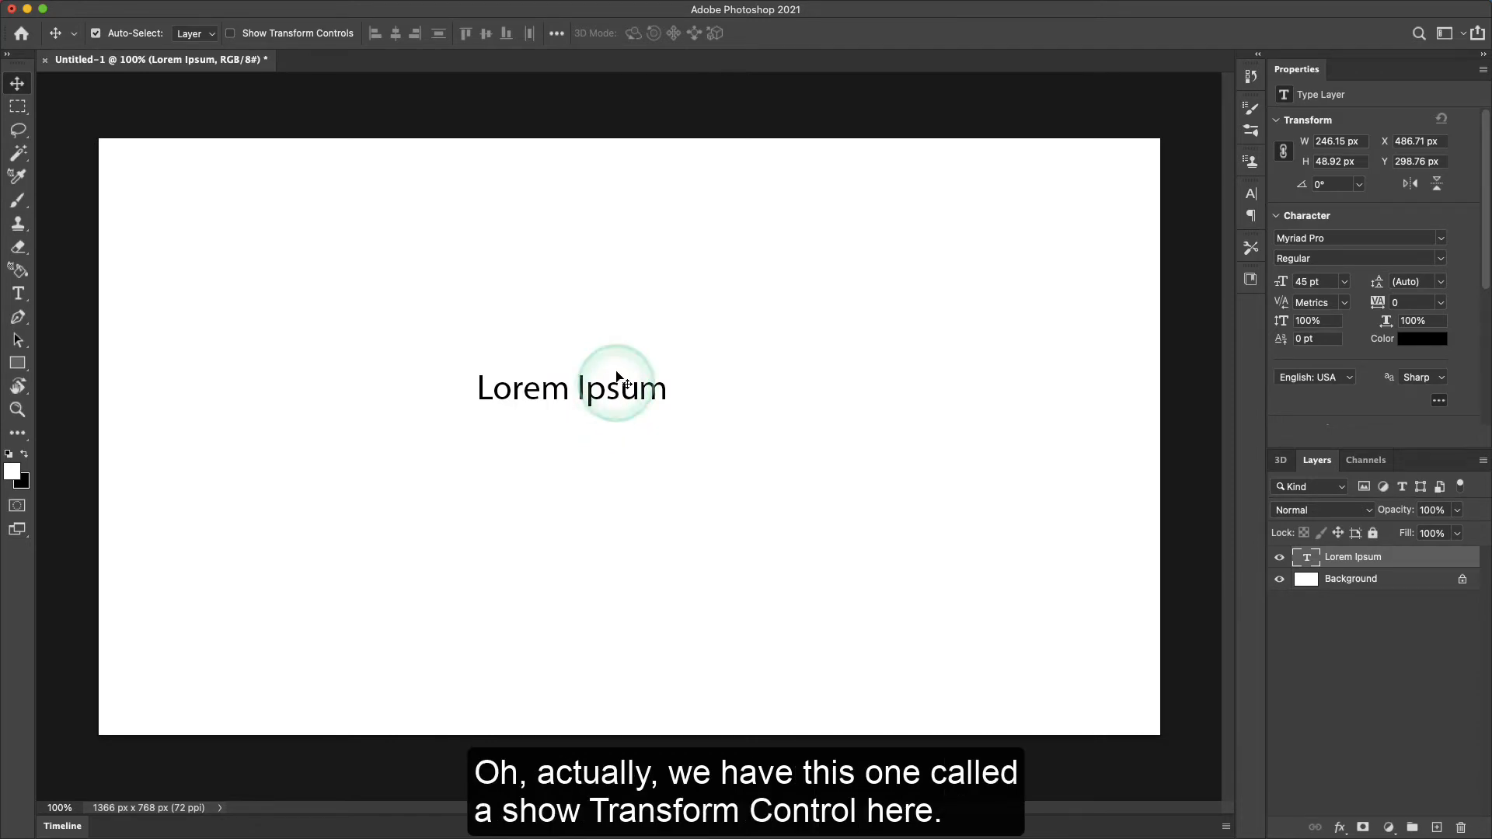
- Show the transform controls, scale the "Lorem Ipsum" text to about 285% and reposition it near the canvas centre
{"action": "key", "text": "super"}
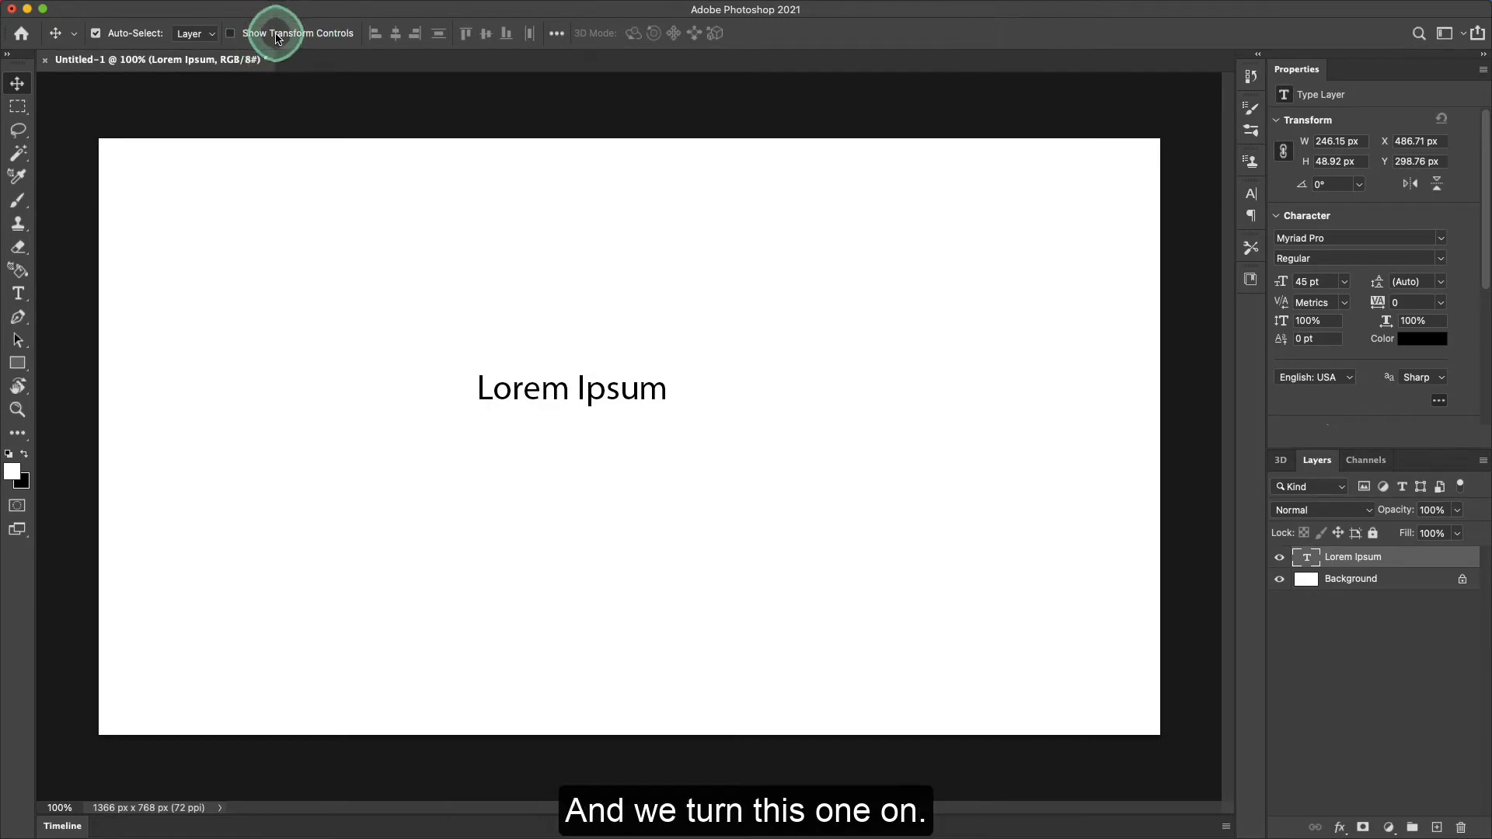
{"action": "left_click", "coordinate": [277, 35]}
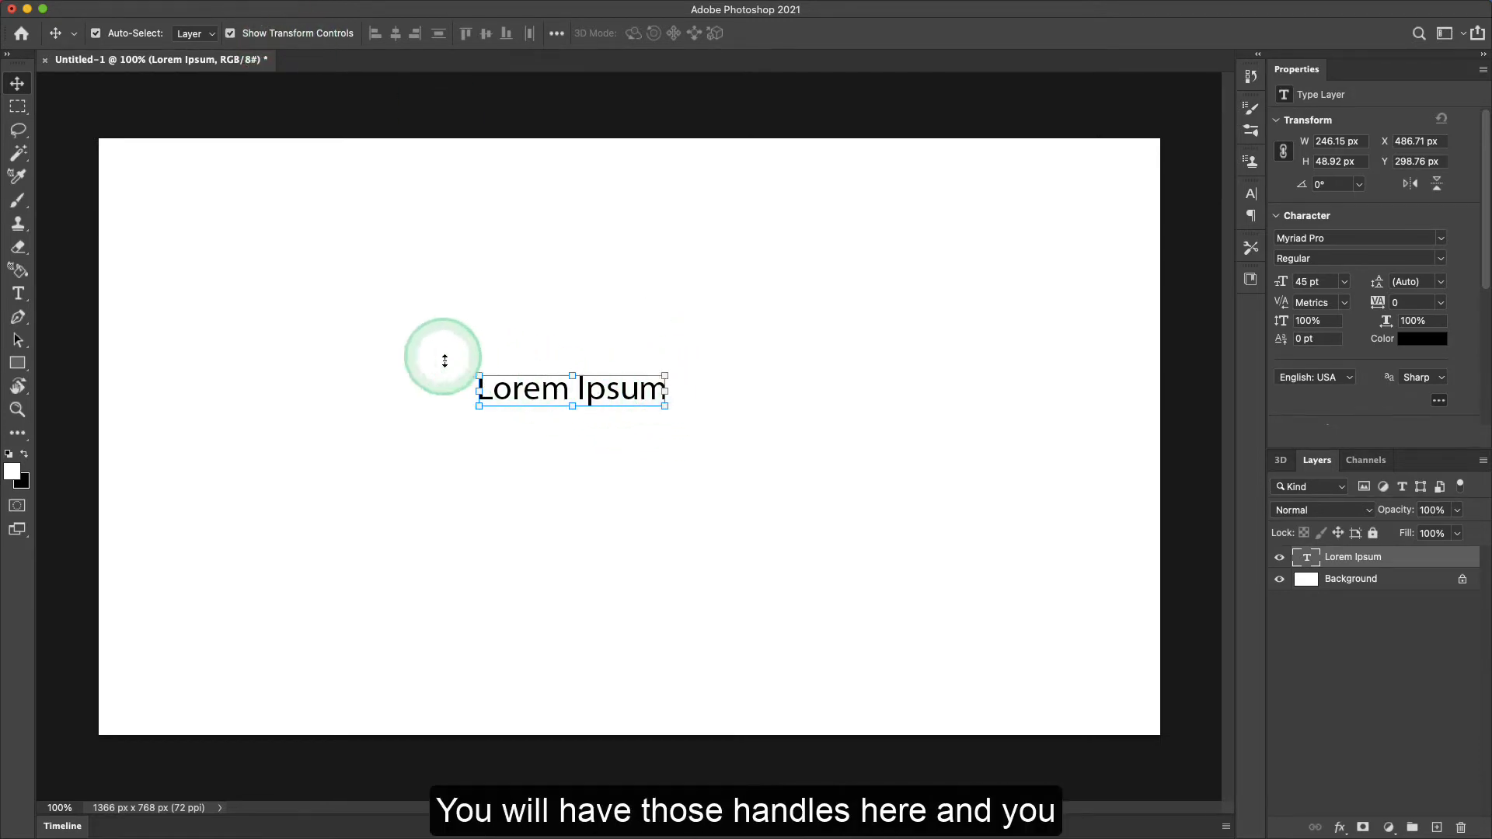
{"action": "left_click", "coordinate": [666, 407]}
{"action": "left_click_drag", "start_coordinate": [666, 407], "coordinate": [976, 526]}
{"action": "left_click_drag", "start_coordinate": [874, 448], "coordinate": [746, 416]}
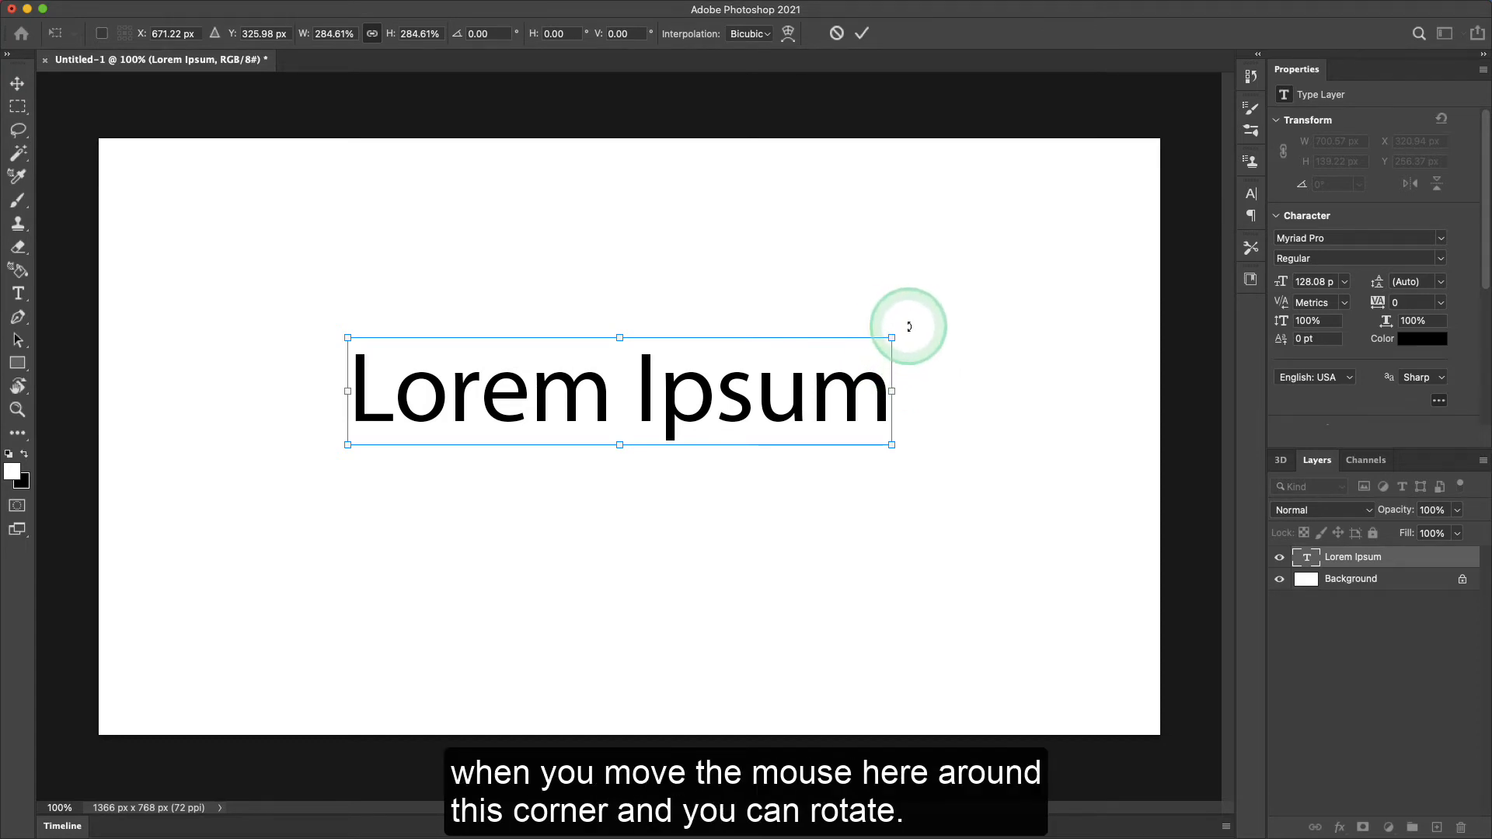
- Rotate the enlarged "Lorem Ipsum" text by about -12° and apply the transformation
{"action": "left_click_drag", "start_coordinate": [913, 323], "coordinate": [904, 225]}
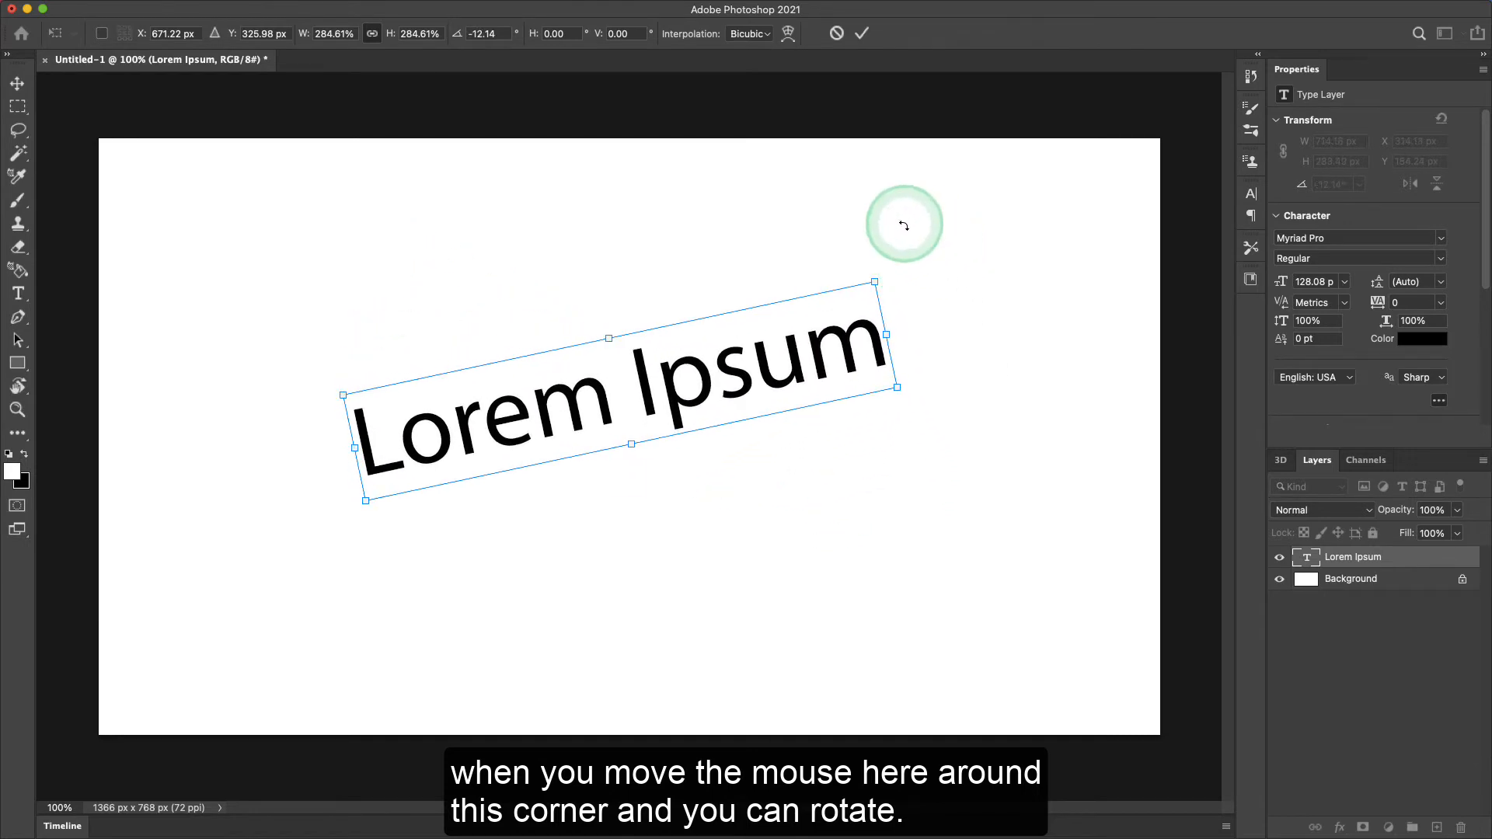
{"action": "key", "text": "Return"}
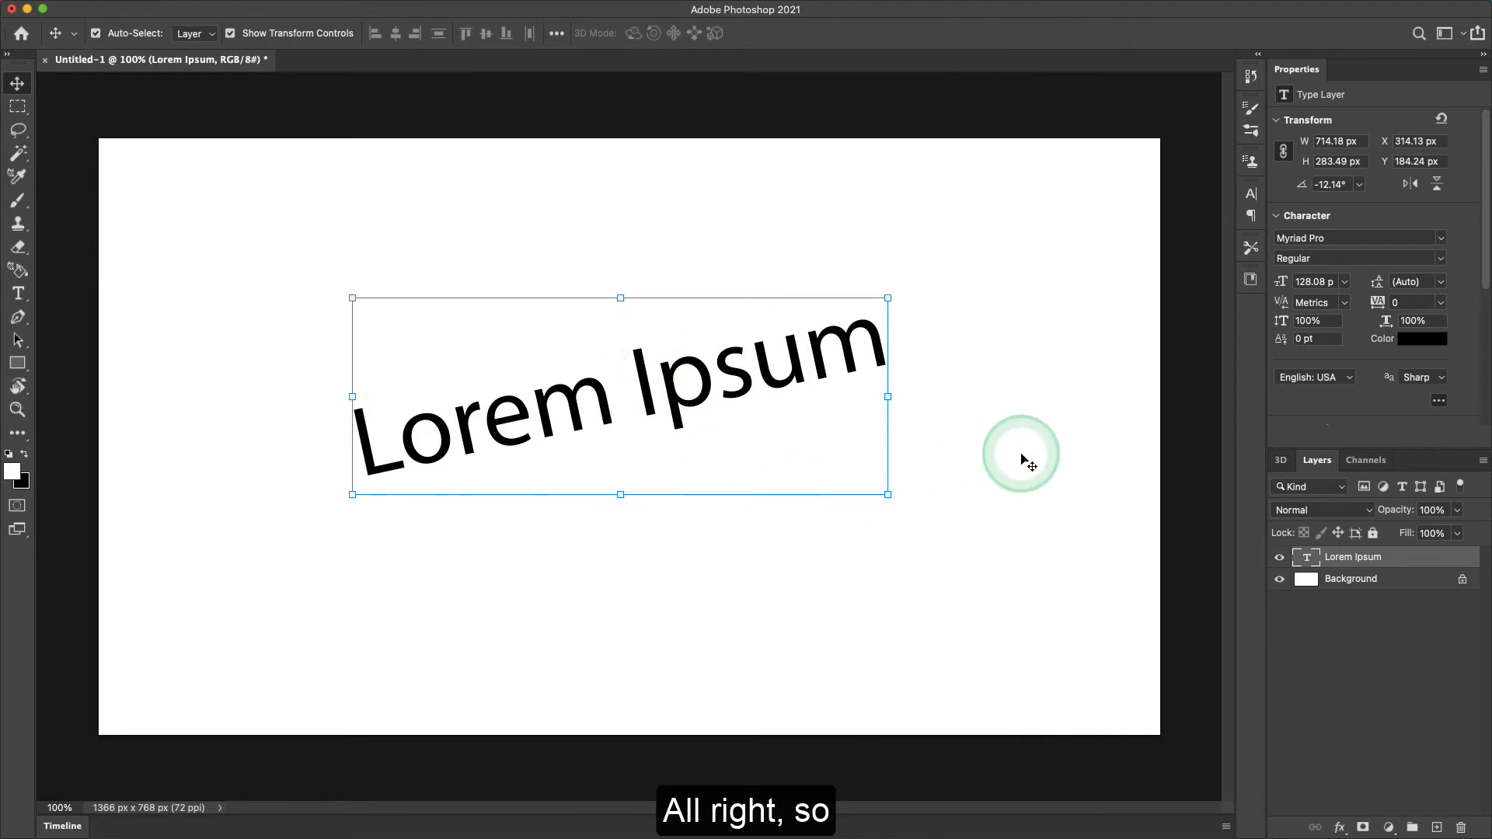
{"action": "left_click", "coordinate": [947, 438]}
{"action": "left_click", "coordinate": [727, 399]}
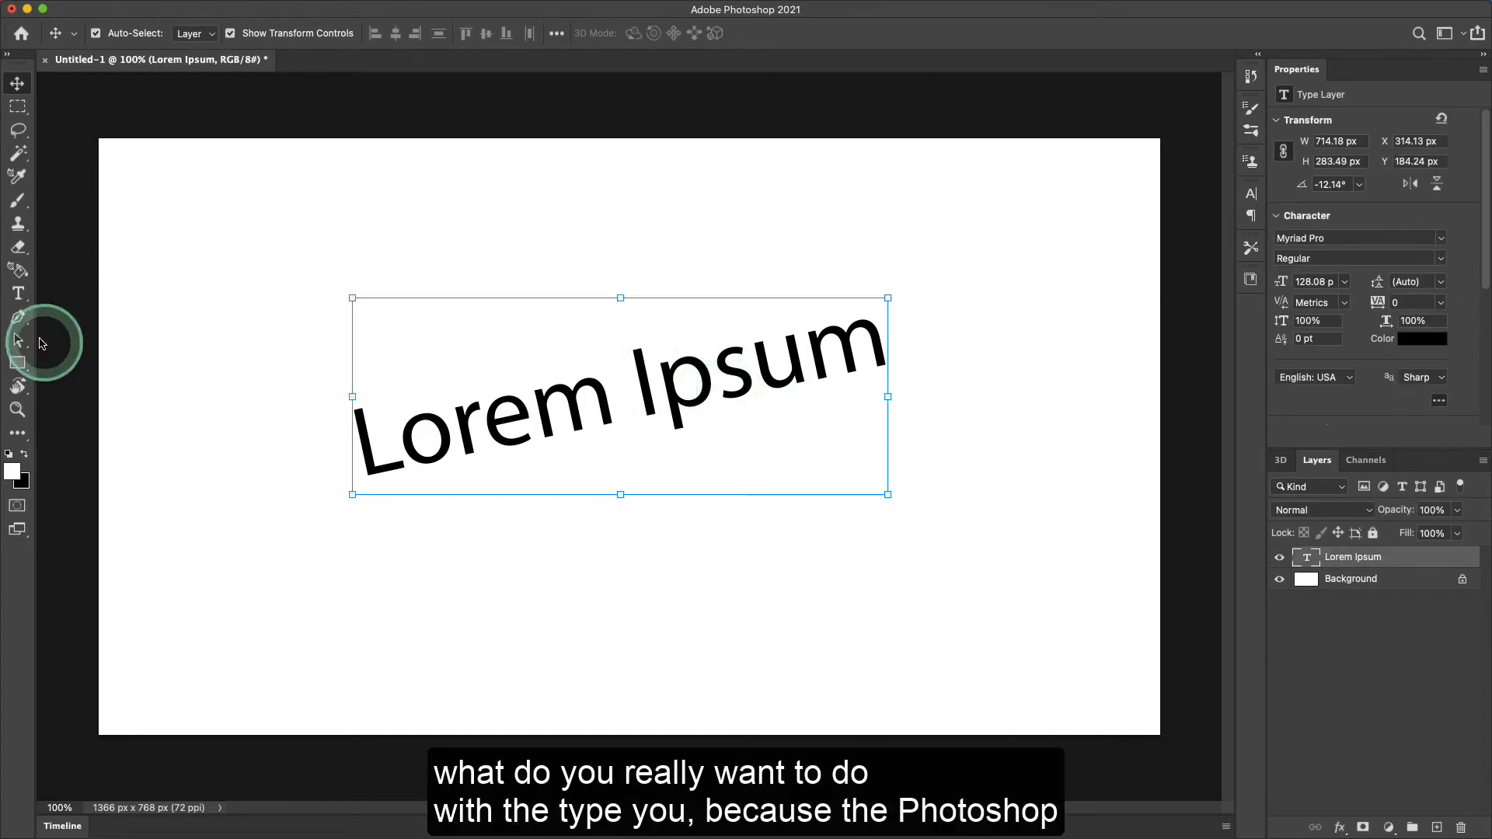
- Add a vertical "Lorem Ipsum" placeholder text with the Vertical Type Tool, place it left of the rotated text and deselect it
{"action": "left_click", "coordinate": [27, 301]}
{"action": "left_click_drag", "start_coordinate": [27, 301], "coordinate": [83, 308]}
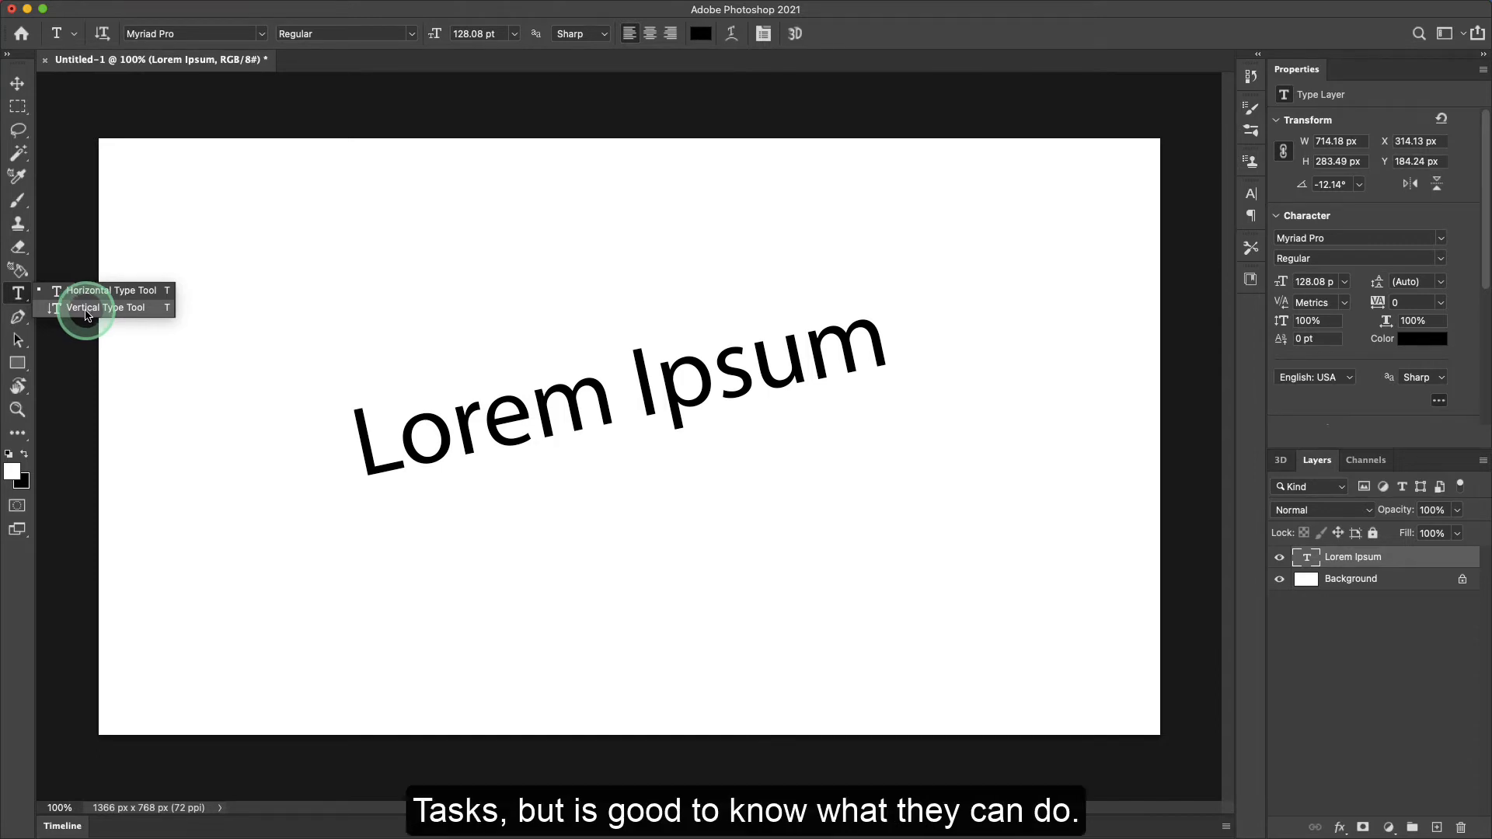
{"action": "left_click", "coordinate": [95, 310]}
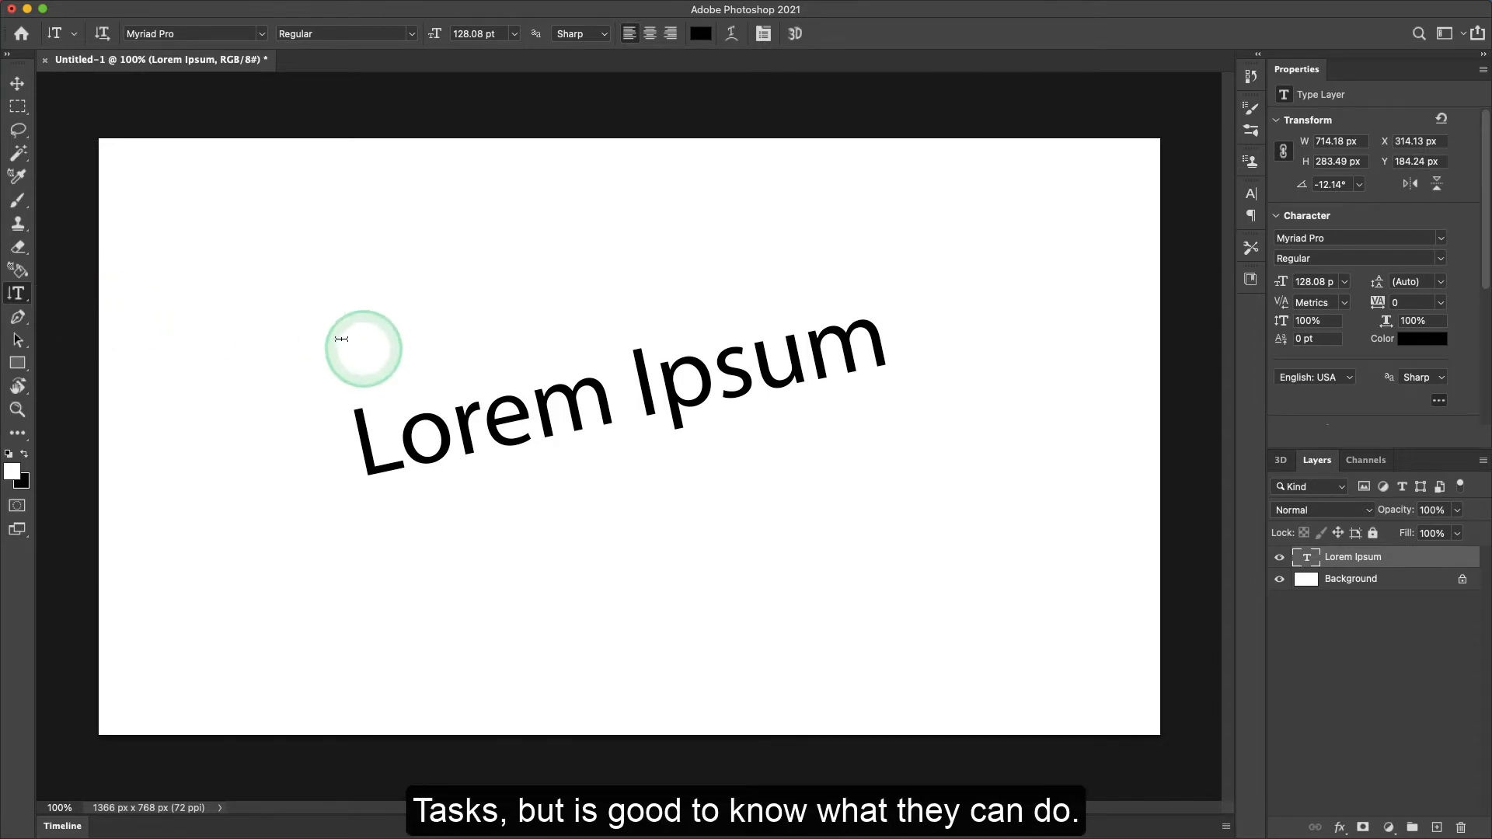
{"action": "left_click", "coordinate": [303, 264]}
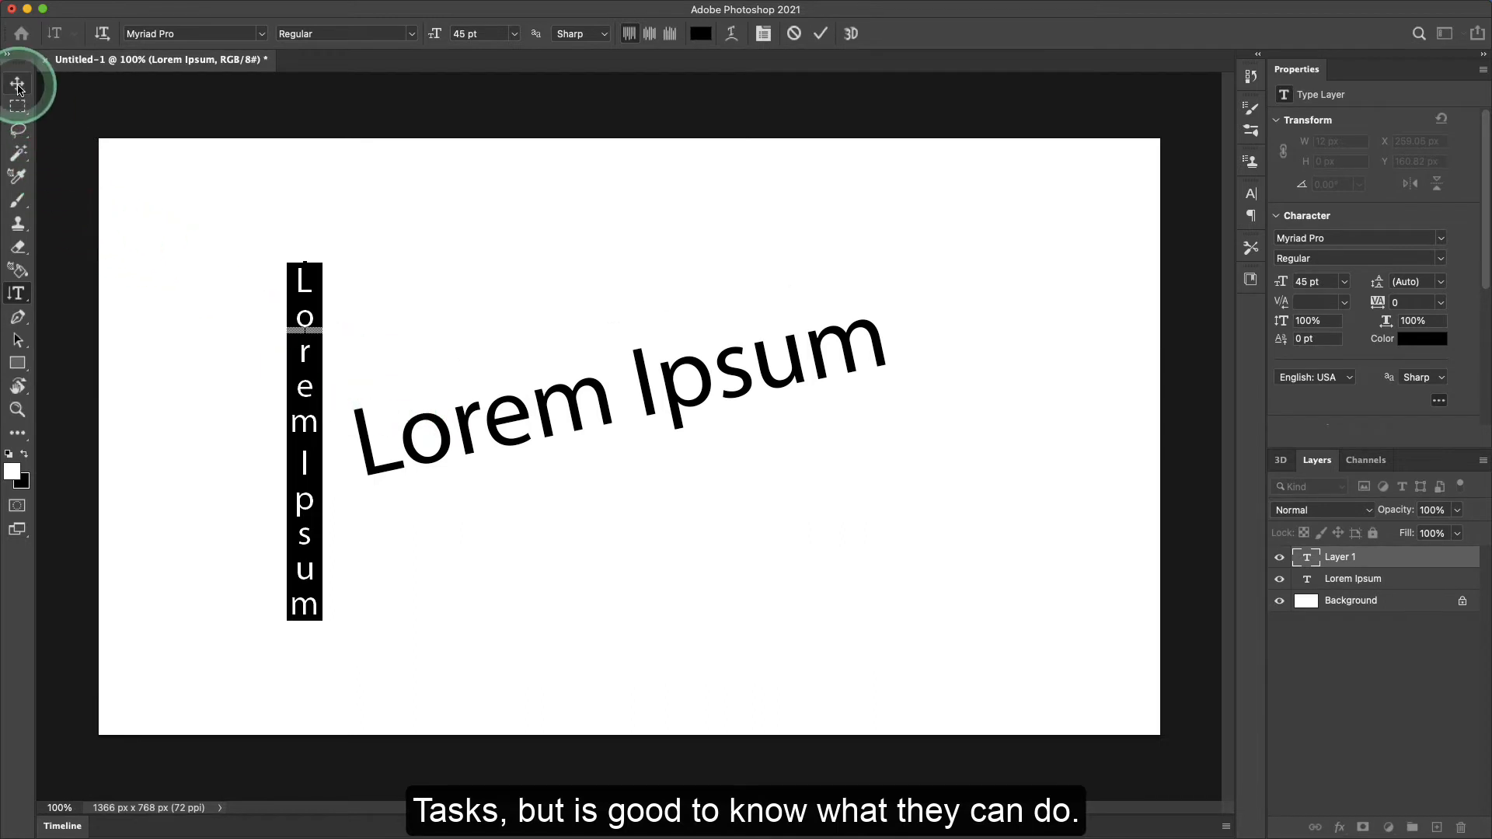
{"action": "left_click", "coordinate": [17, 83]}
{"action": "left_click_drag", "start_coordinate": [311, 390], "coordinate": [264, 357]}
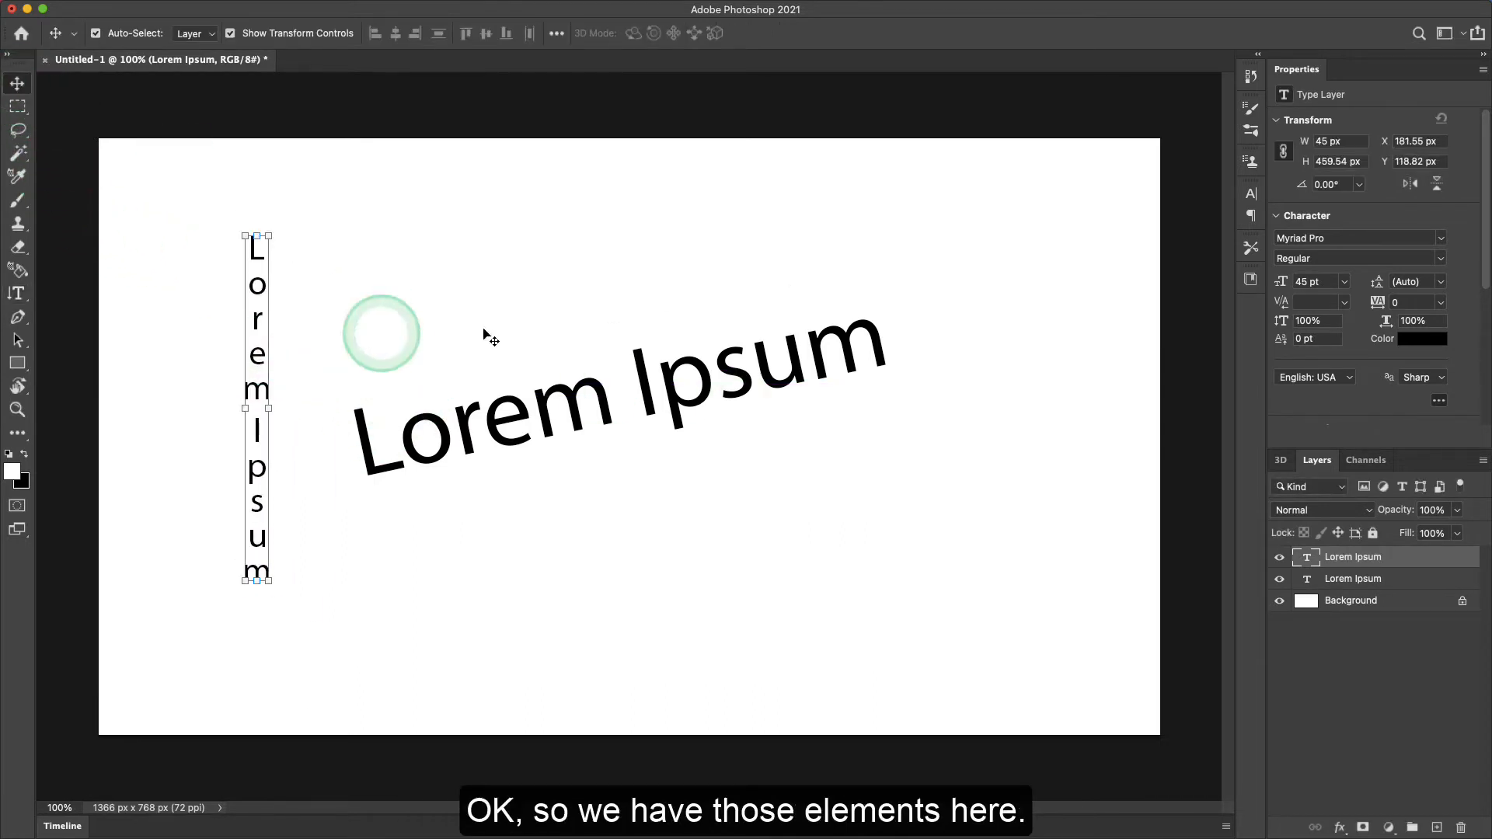
{"action": "left_click", "coordinate": [793, 472]}
{"action": "left_click", "coordinate": [962, 436]}
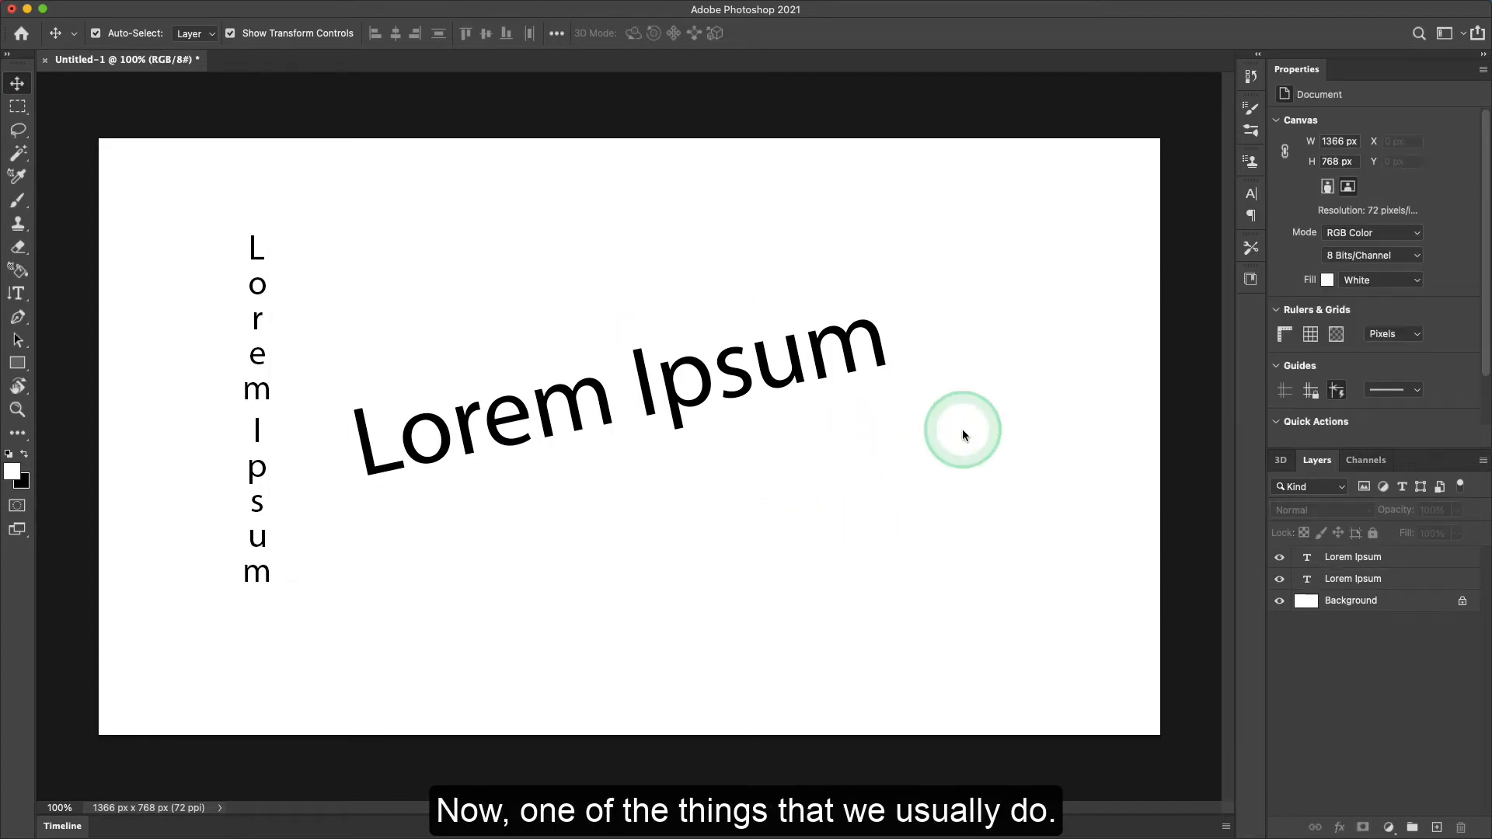
- Set the large rotated "Lorem Ipsum" text to Bold and shift it slightly to the left
{"action": "left_click", "coordinate": [808, 381]}
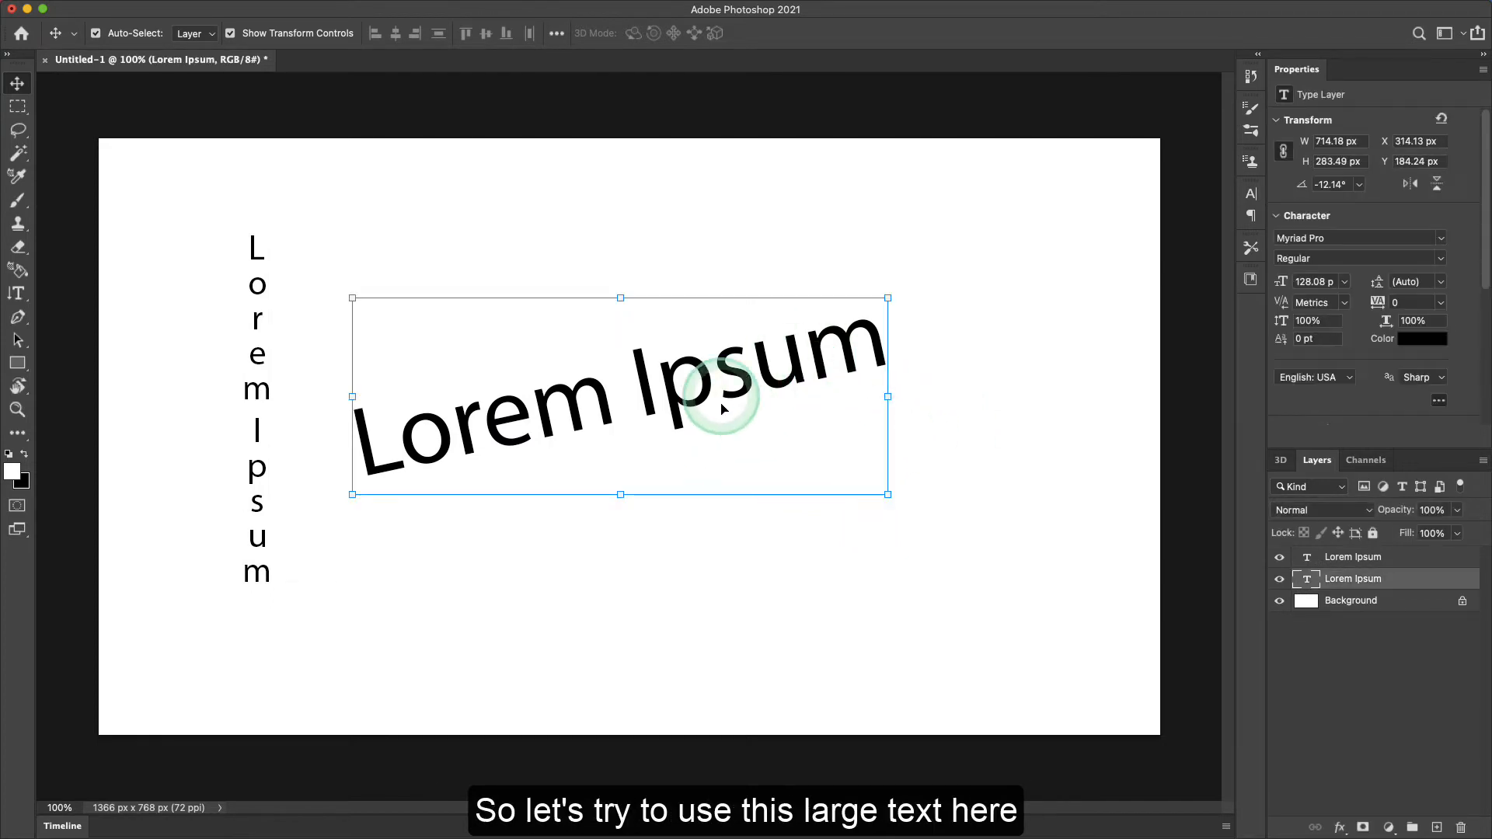
{"action": "left_click", "coordinate": [1449, 267]}
{"action": "left_click", "coordinate": [1355, 278]}
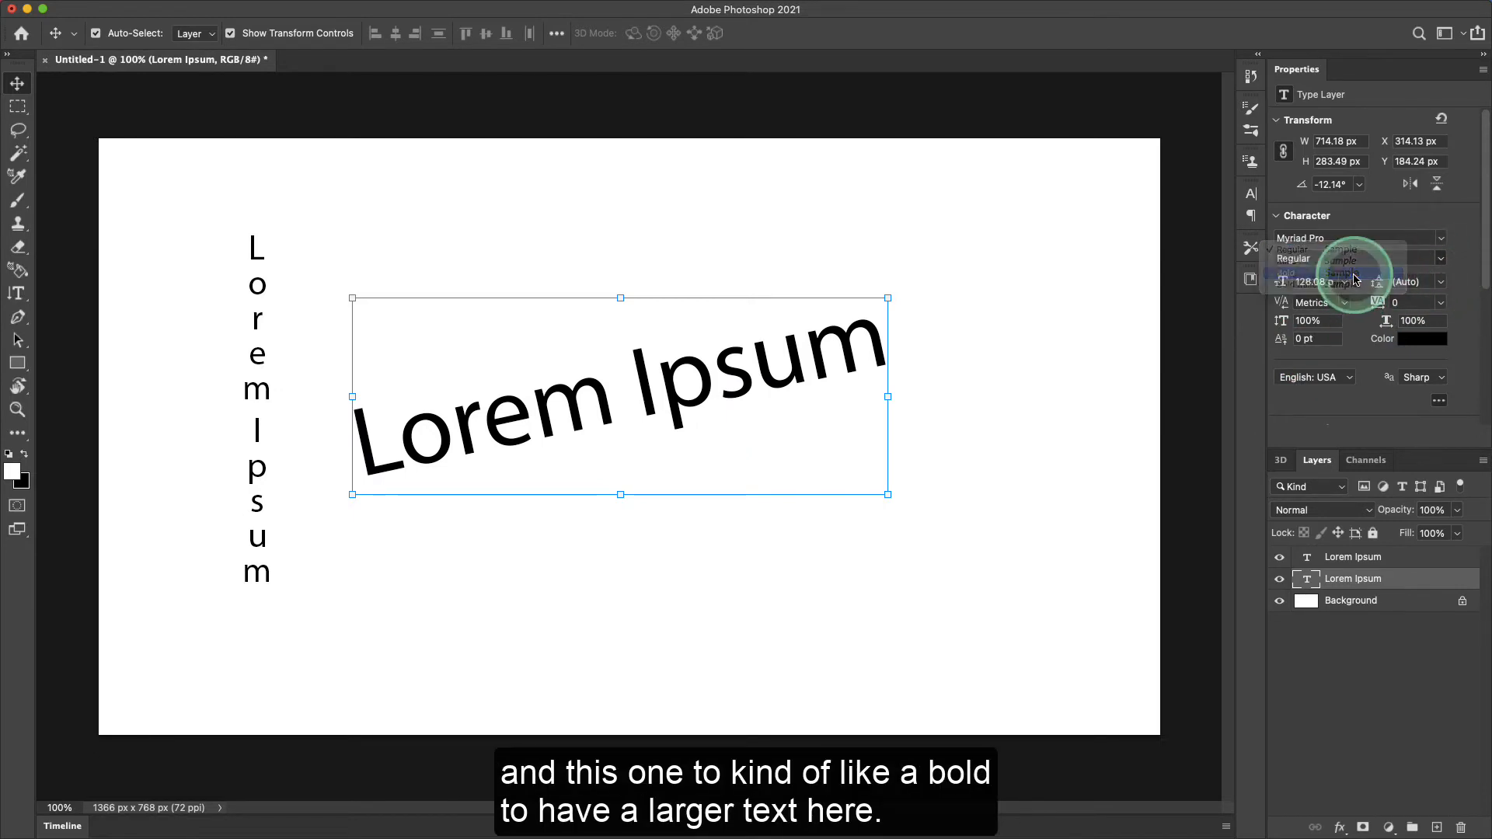
{"action": "left_click_drag", "start_coordinate": [772, 387], "coordinate": [751, 389]}
{"action": "left_click", "coordinate": [997, 334]}
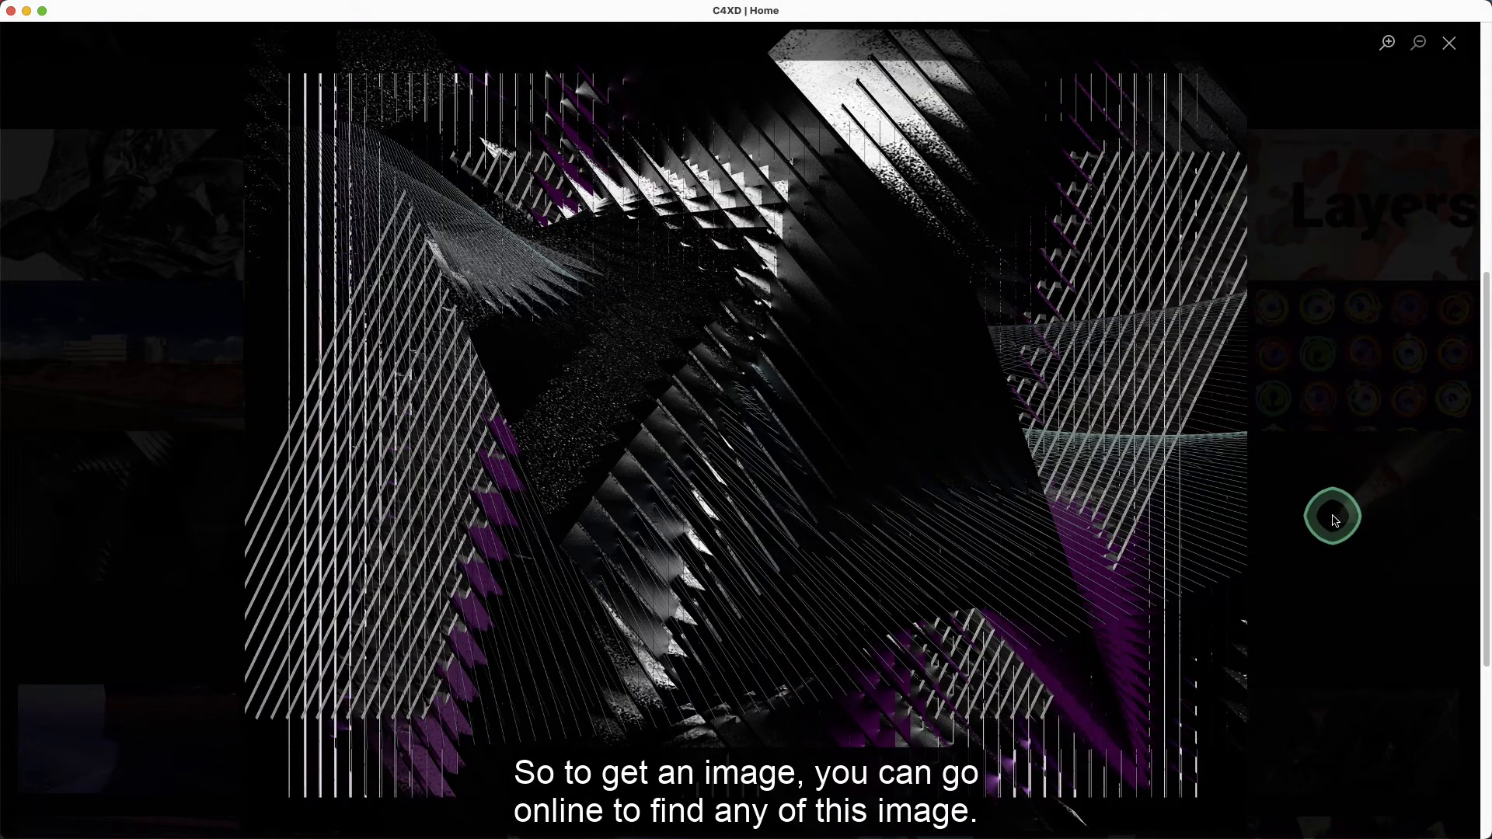
- On the C4XD website, close the enlarged picture, browse the homepage gallery and open the multicoloured abstract collage with the yellow shapes
{"action": "left_click", "coordinate": [1329, 517]}
{"action": "scroll", "coordinate": [769, 420], "scroll_direction": "up", "scroll_amount": 7}
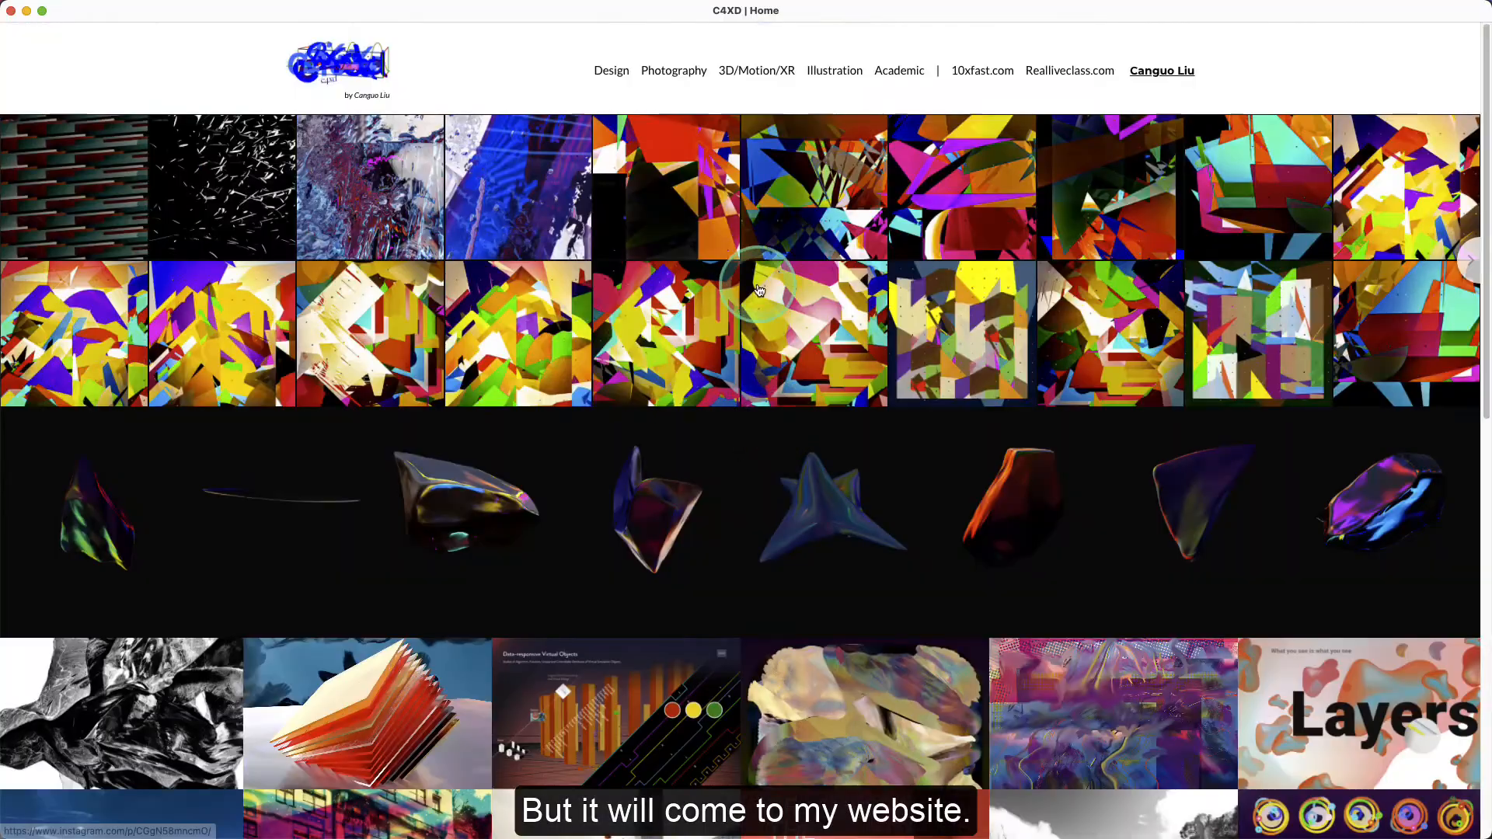
{"action": "scroll", "coordinate": [774, 600], "scroll_direction": "down", "scroll_amount": 7}
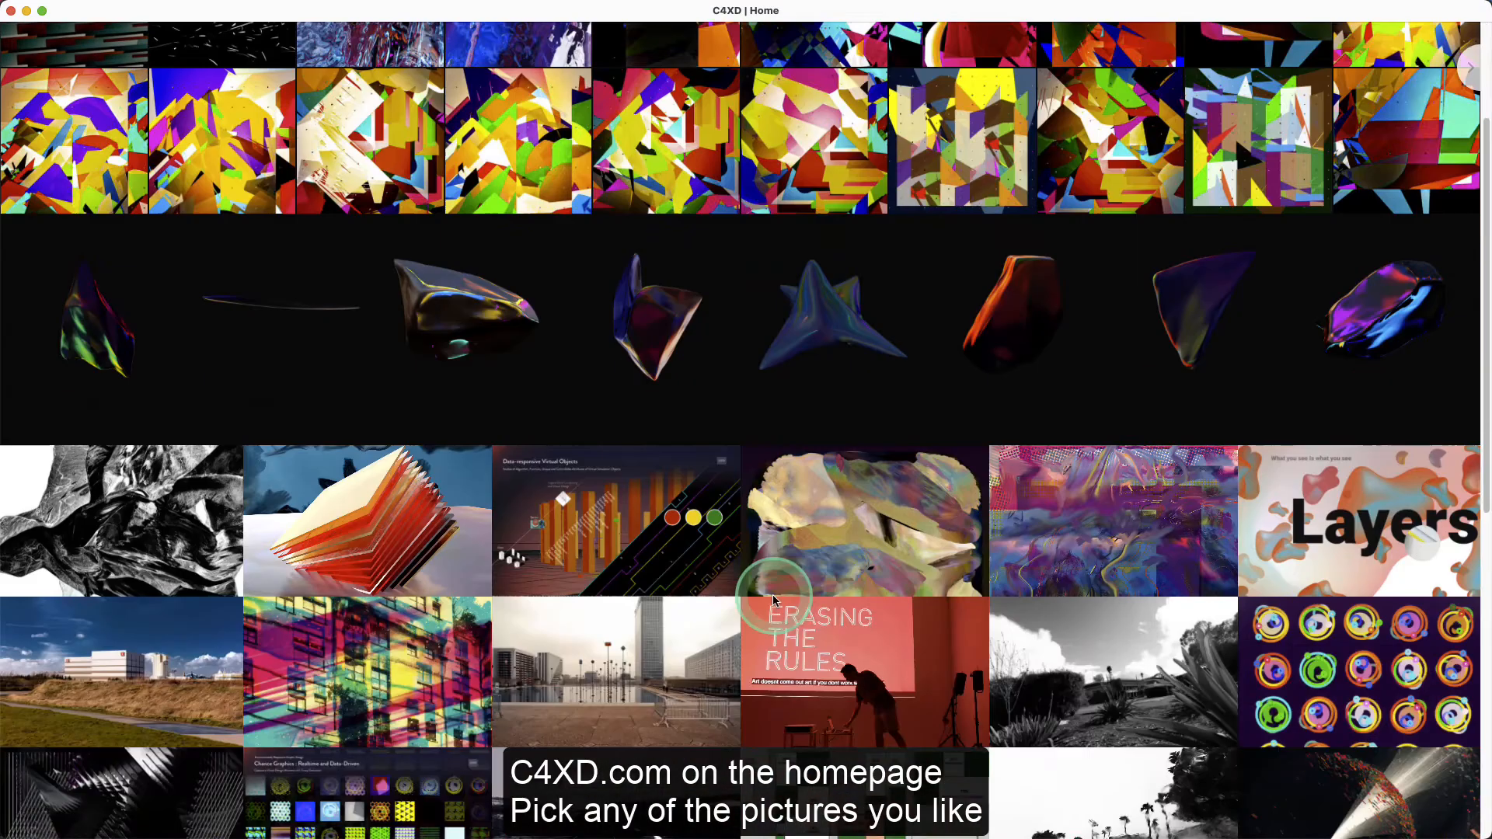
{"action": "scroll", "coordinate": [775, 600], "scroll_direction": "down", "scroll_amount": 5}
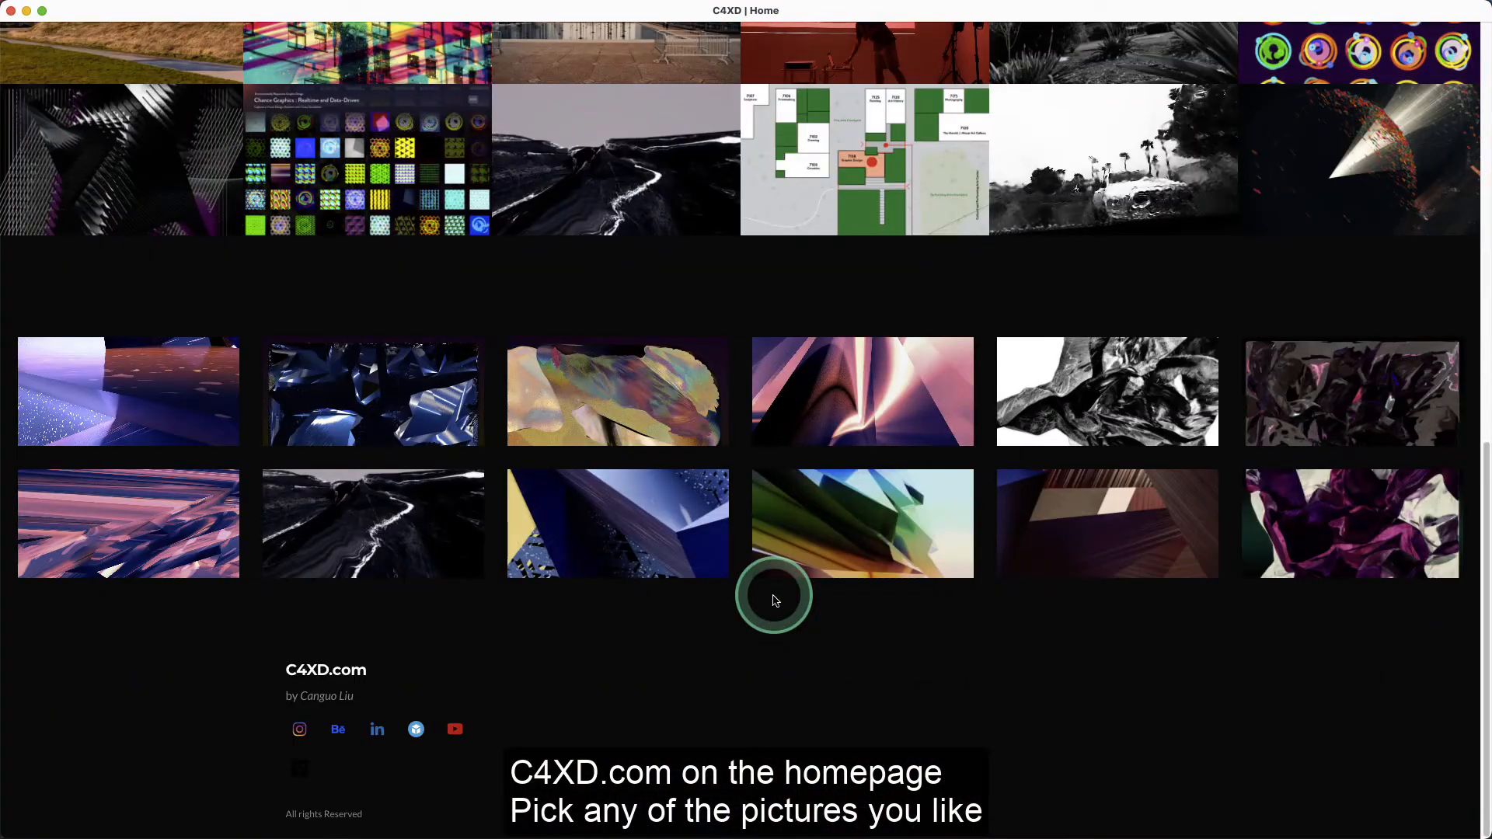
{"action": "left_click", "coordinate": [659, 399]}
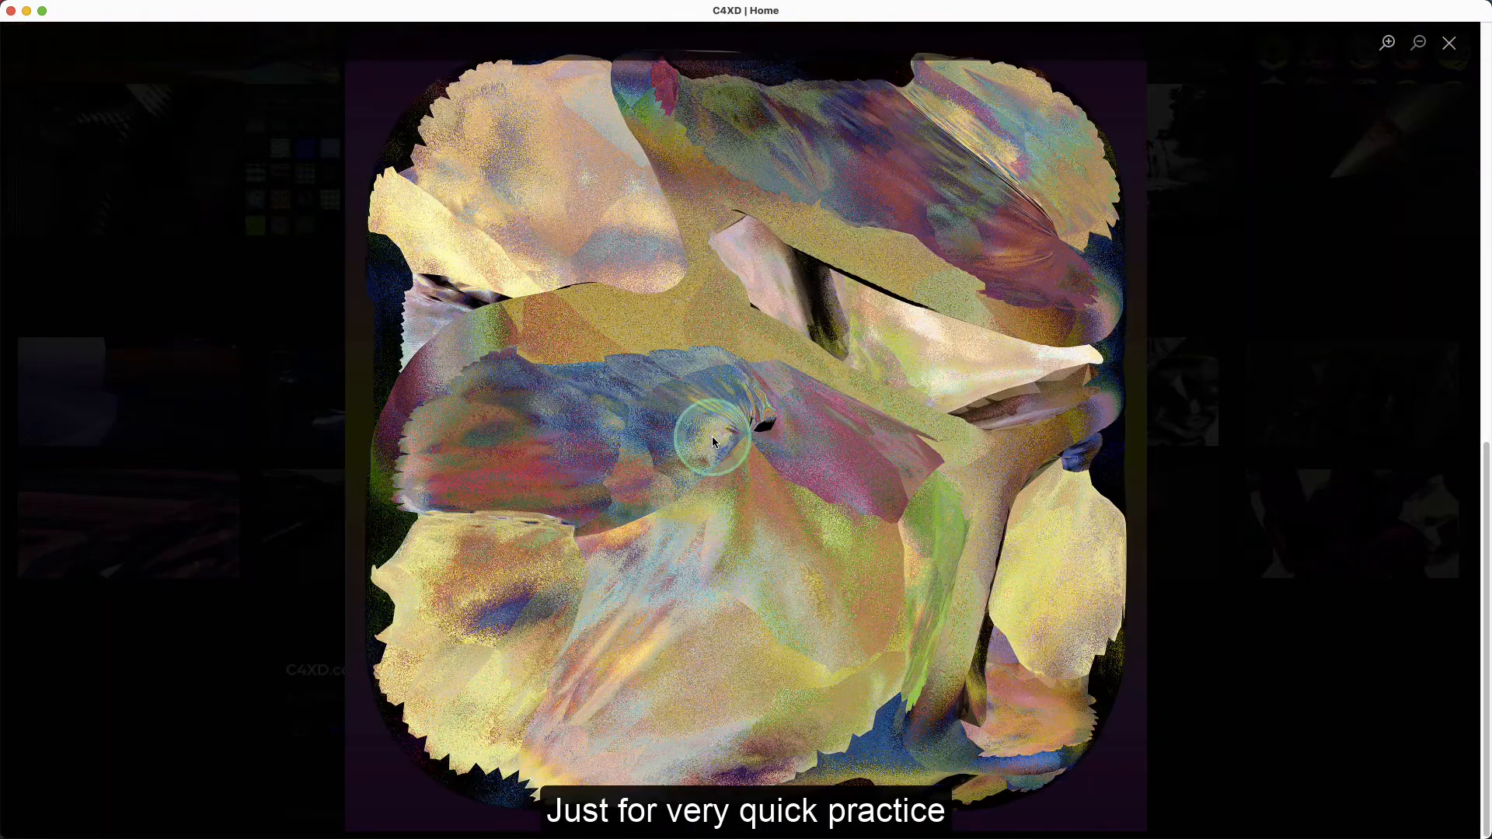
- Copy the opened abstract collage from the website, switch to Photoshop and paste it into the Untitled-1 document
{"action": "right_click", "coordinate": [692, 348]}
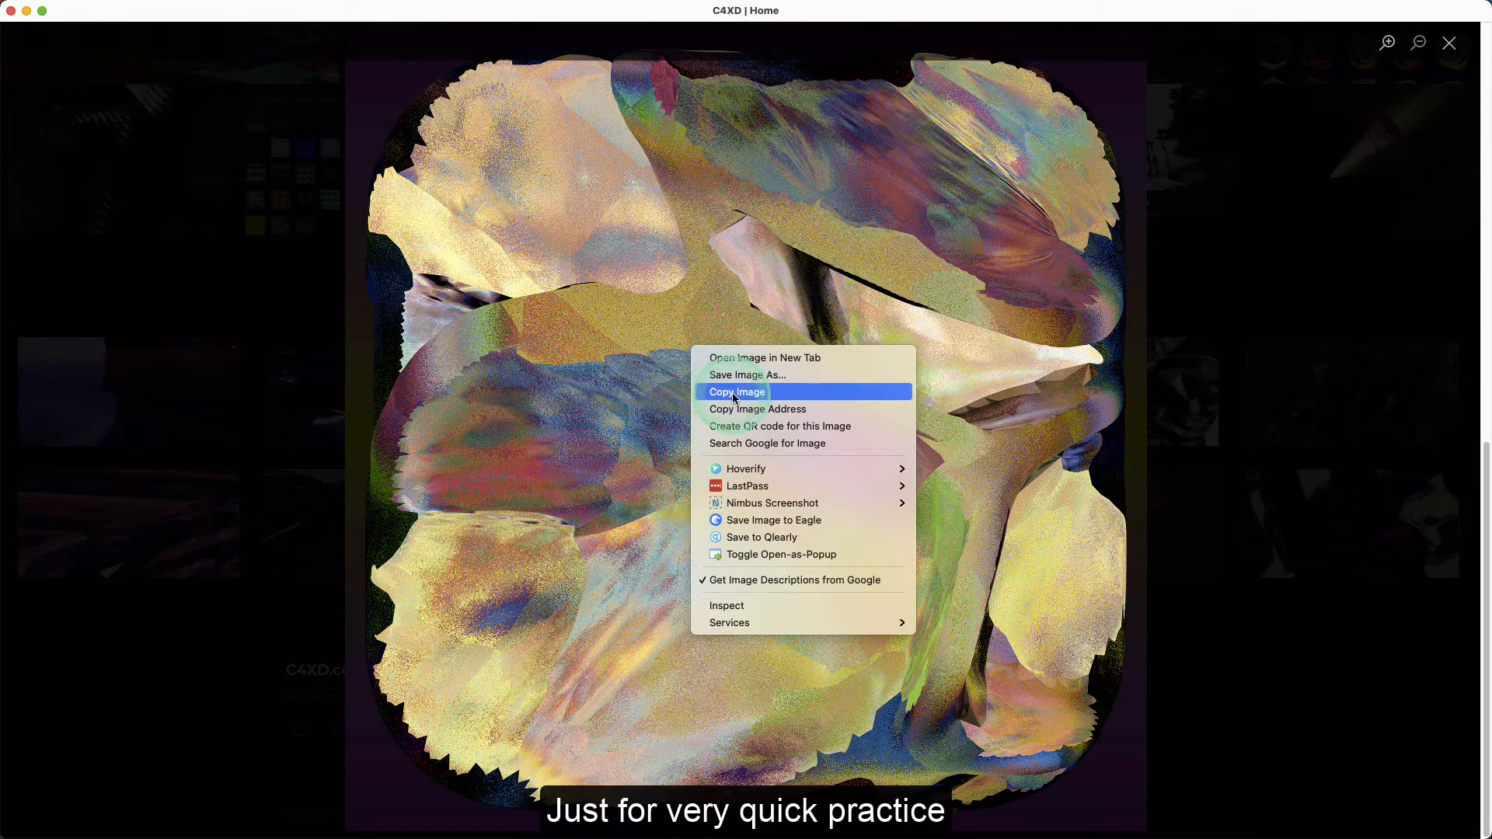
{"action": "left_click", "coordinate": [735, 393]}
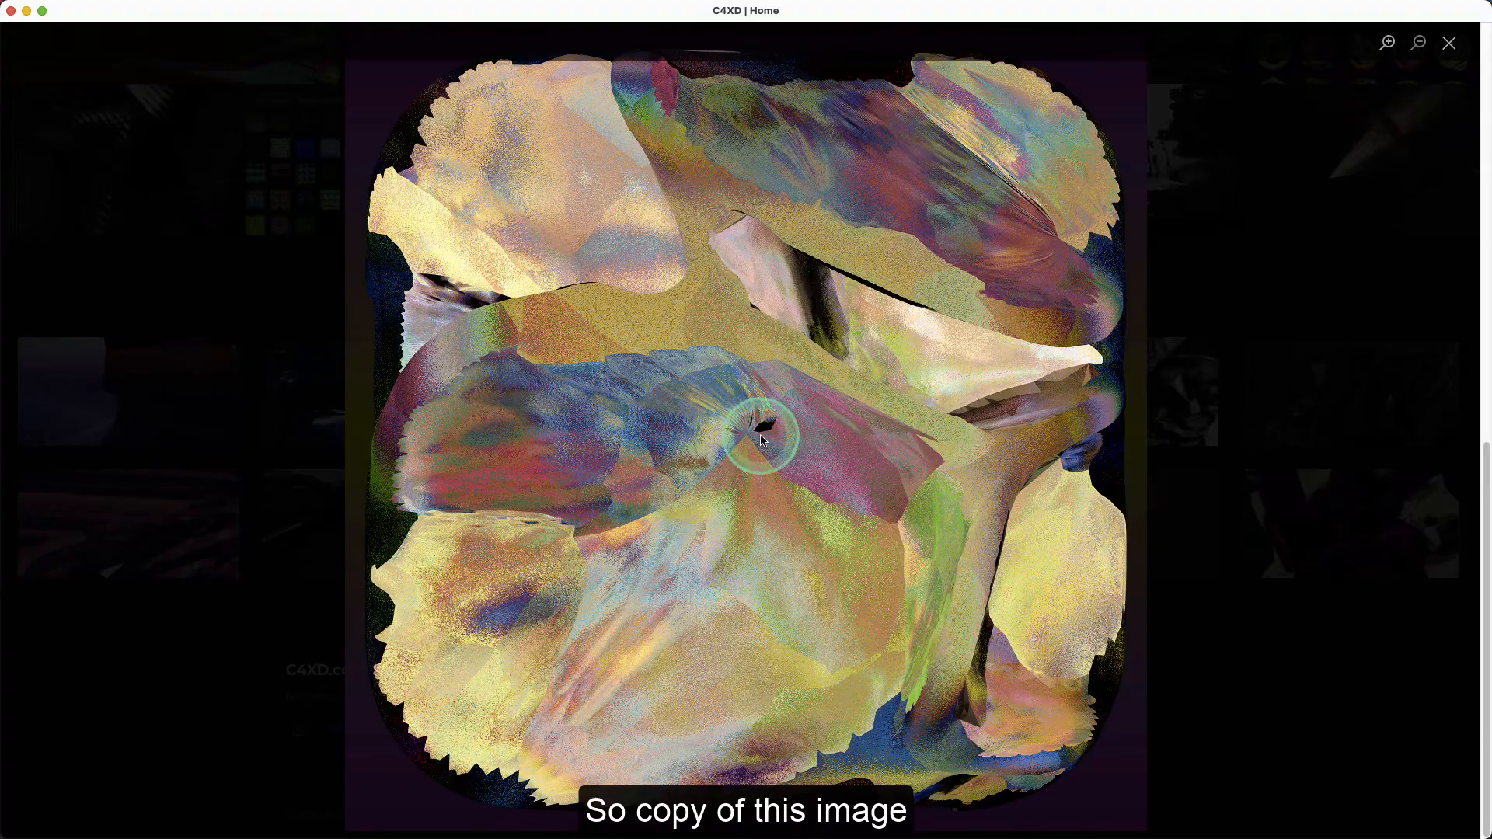
{"action": "key", "text": "super+Tab"}
{"action": "left_click", "coordinate": [663, 579]}
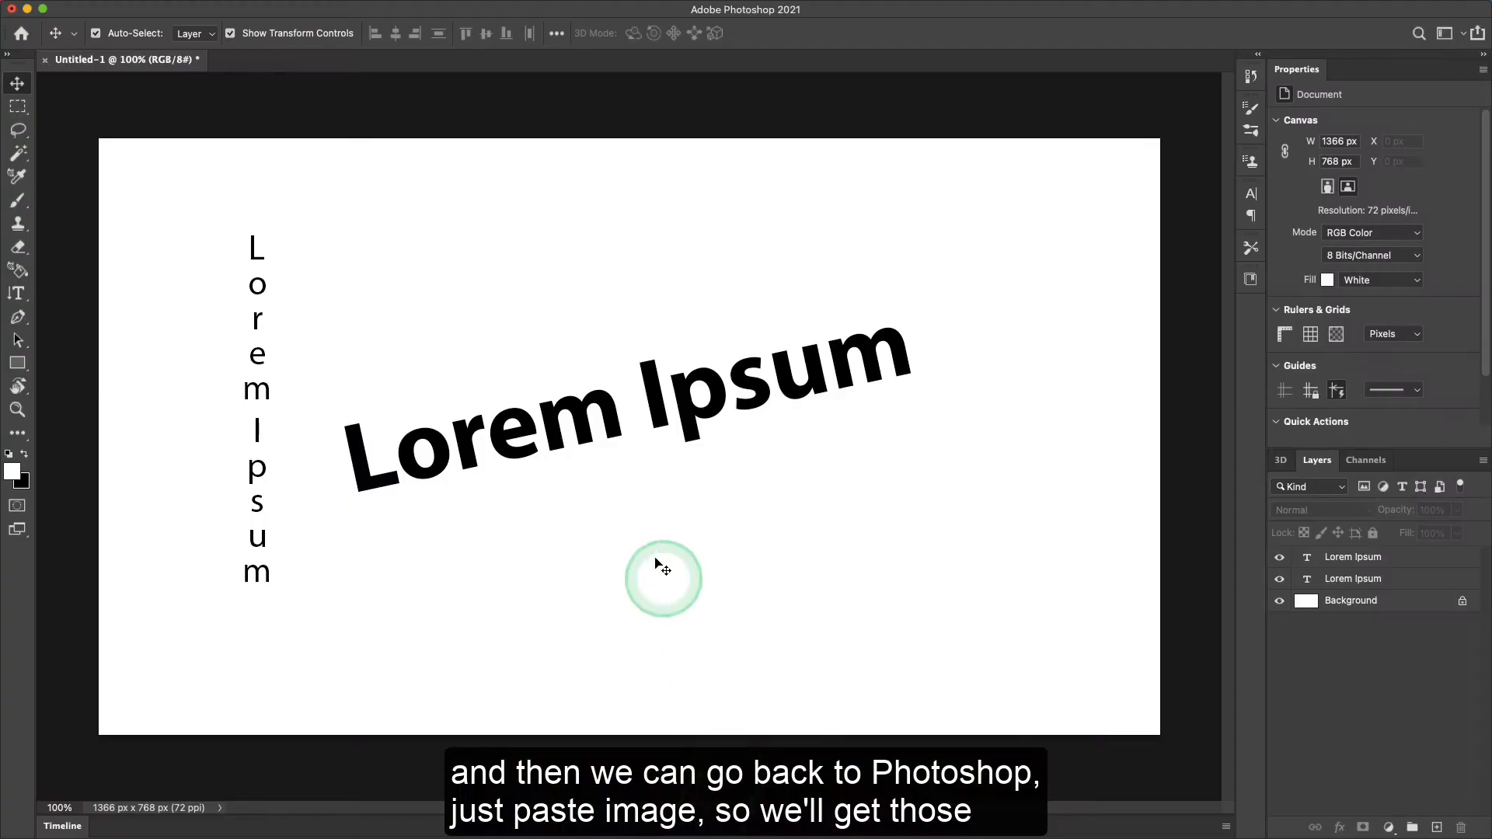
{"action": "key", "text": "super+v"}
{"action": "left_click", "coordinate": [744, 597]}
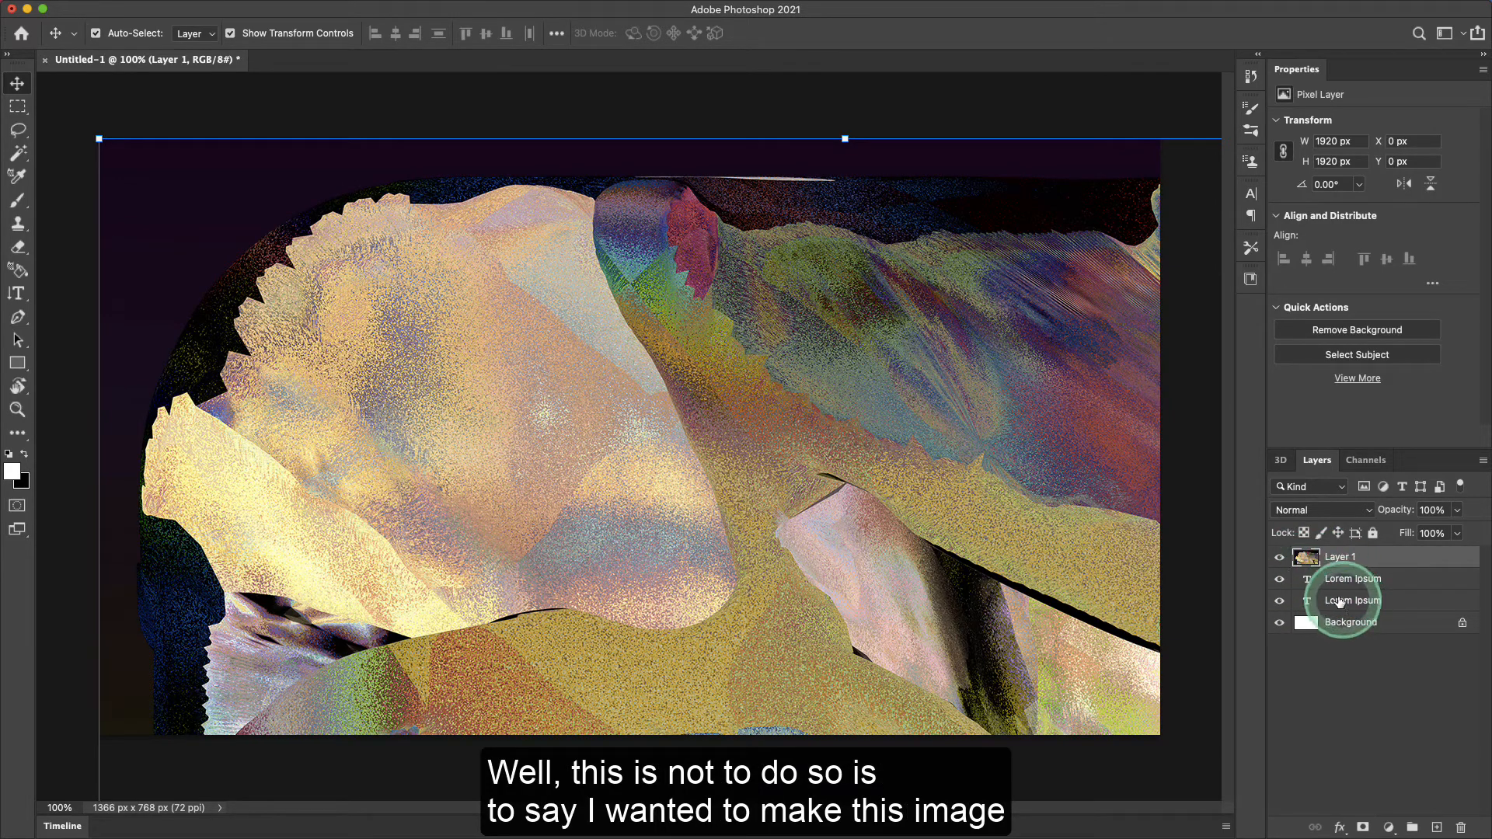
- Check which text layer lies directly beneath the pasted image by temporarily hiding the image layer, and reselect the image layer
{"action": "left_click_drag", "start_coordinate": [1374, 571], "coordinate": [1377, 580]}
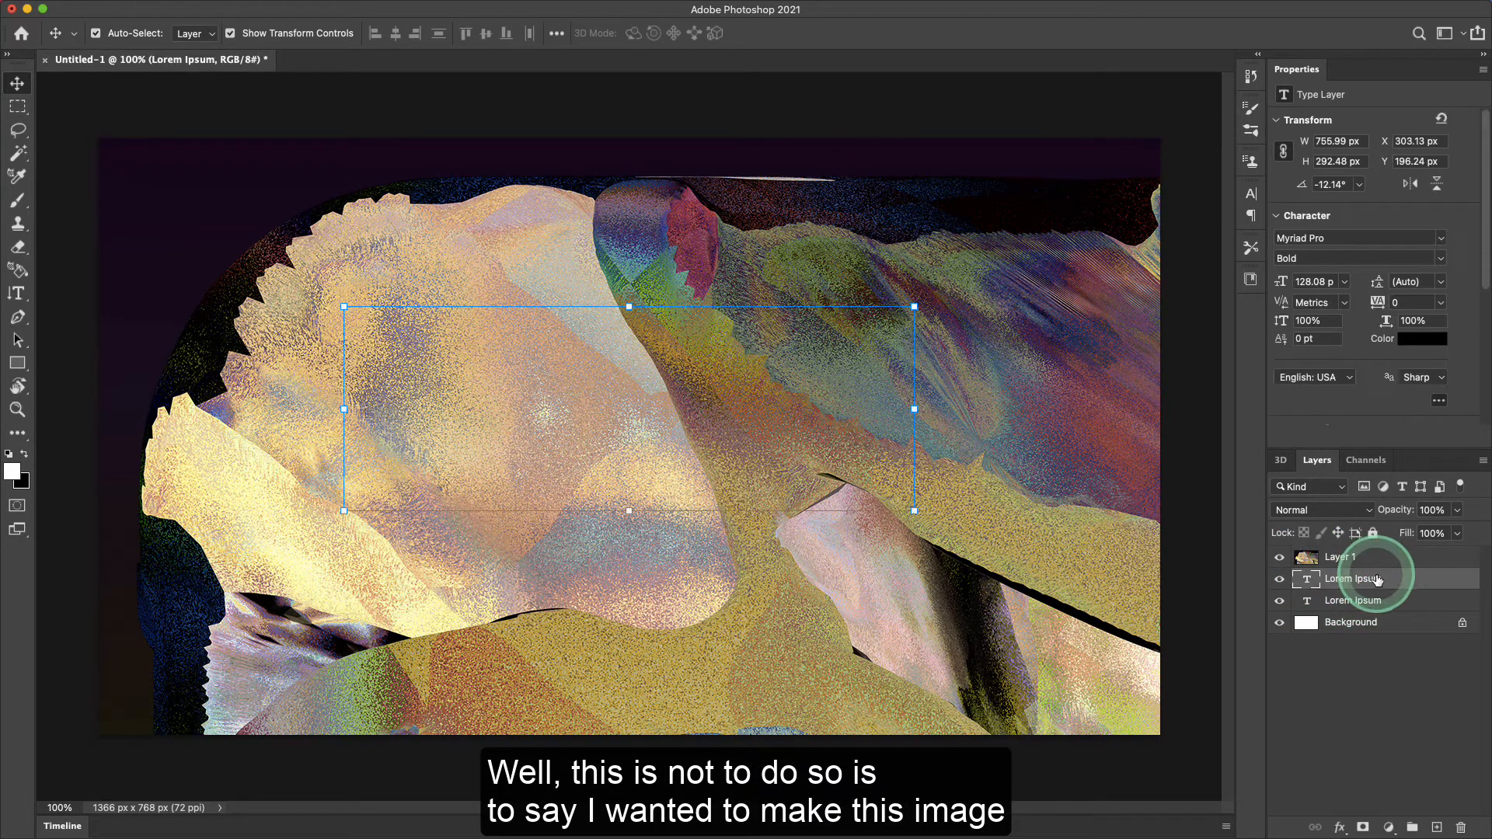
{"action": "left_click", "coordinate": [1384, 561]}
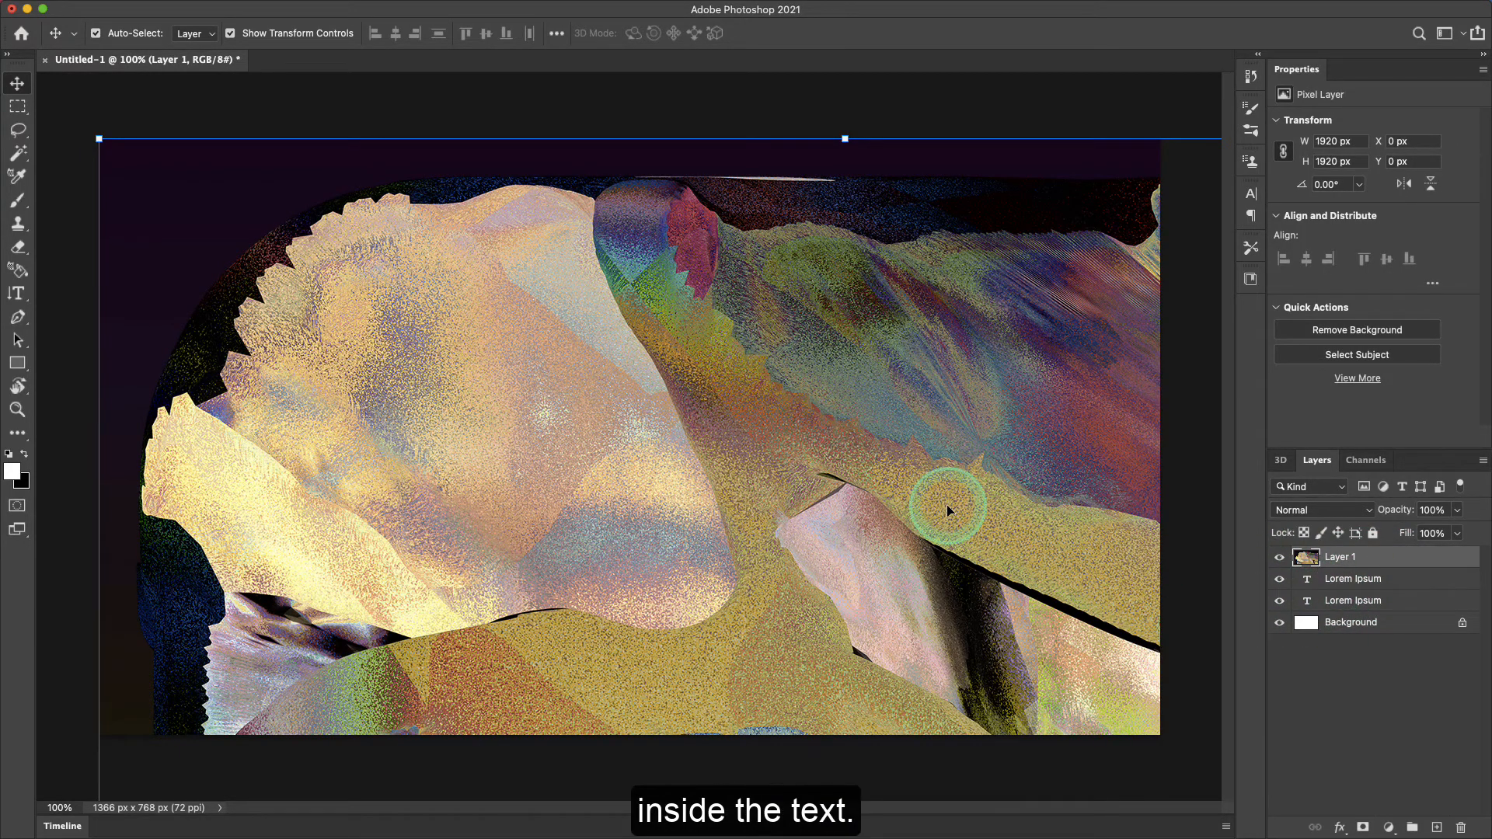
{"action": "left_click", "coordinate": [1367, 583]}
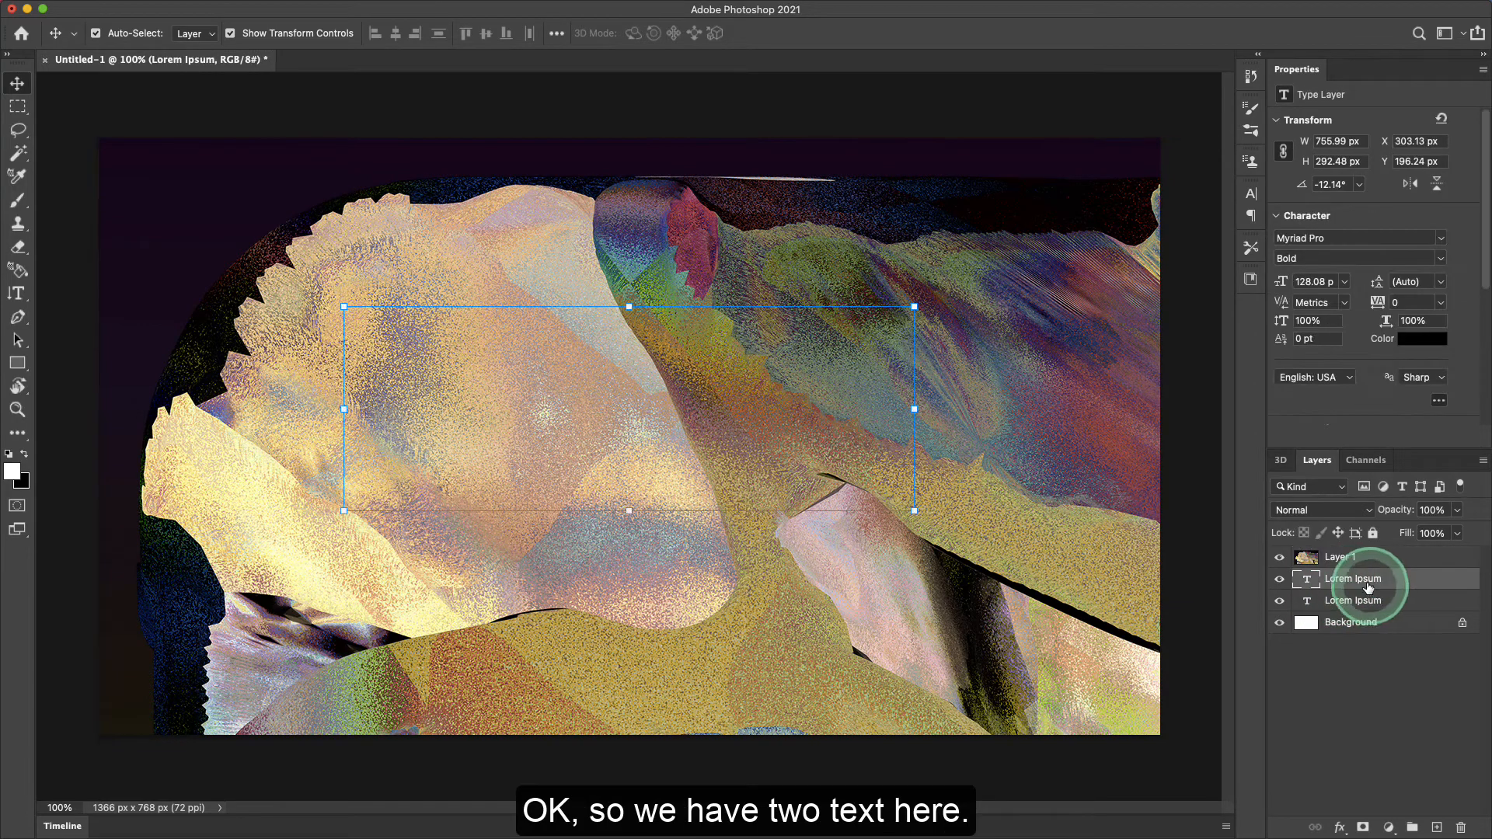
{"action": "left_click", "coordinate": [1281, 558]}
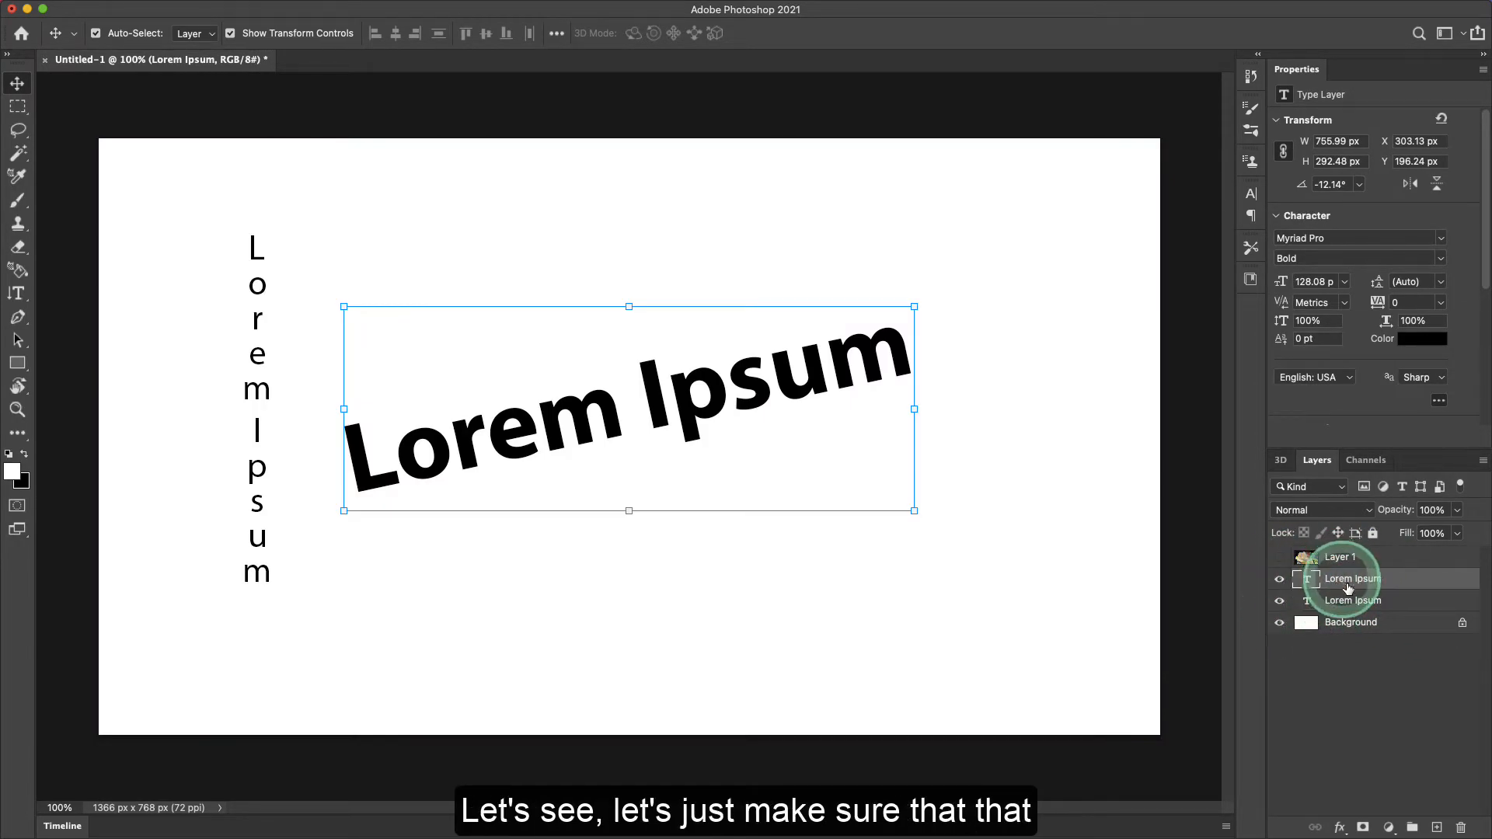
{"action": "left_click_drag", "start_coordinate": [1321, 602], "coordinate": [1351, 594]}
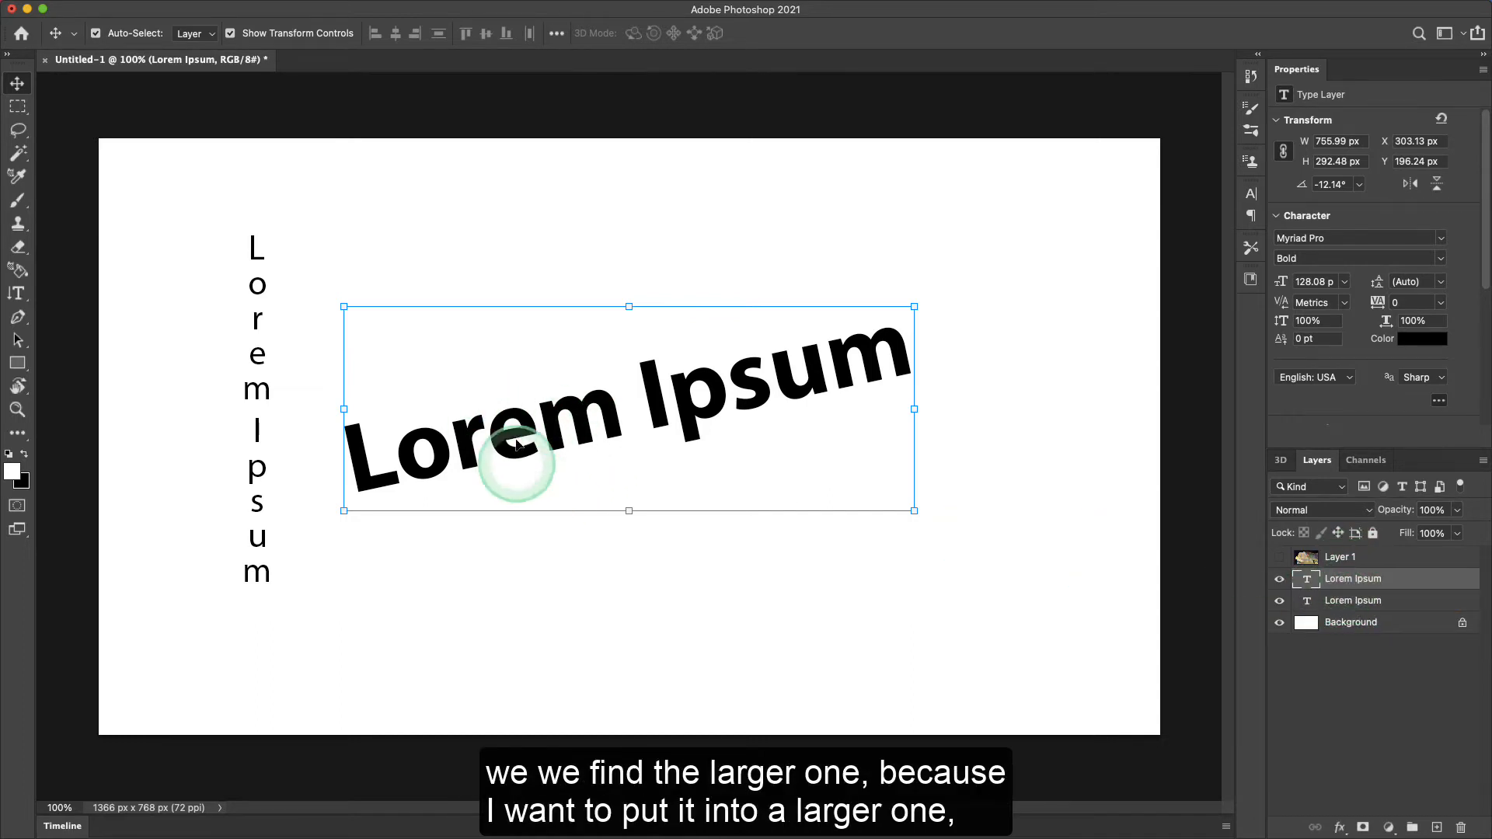
{"action": "left_click", "coordinate": [1347, 559]}
{"action": "left_click", "coordinate": [1280, 557]}
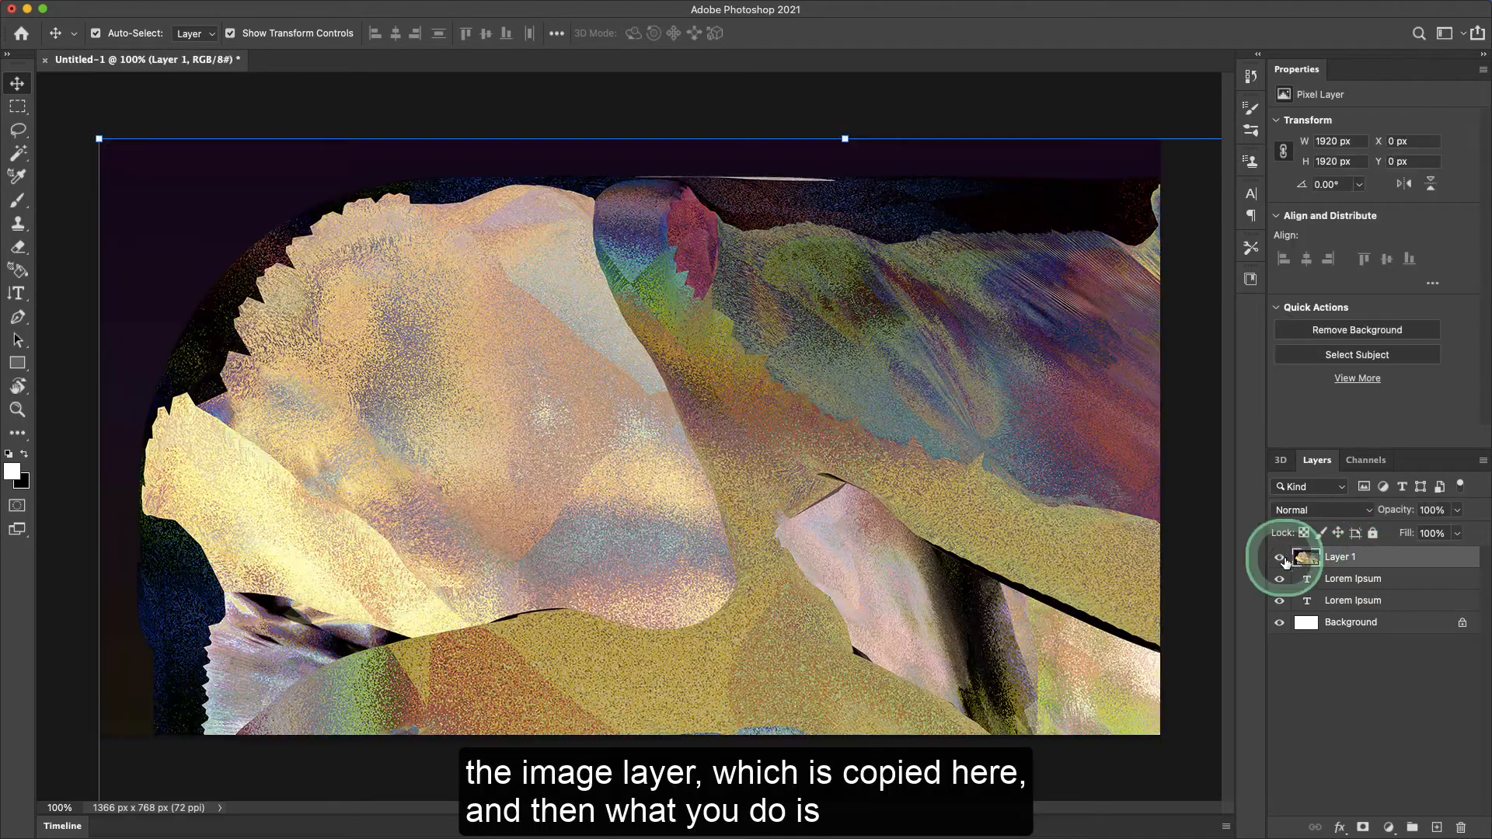
- Clip the collage layer to the large "Lorem Ipsum" text, shift the image to about X 115 px, Y 103 px and deselect it
{"action": "left_click", "coordinate": [1386, 567], "text": "alt"}
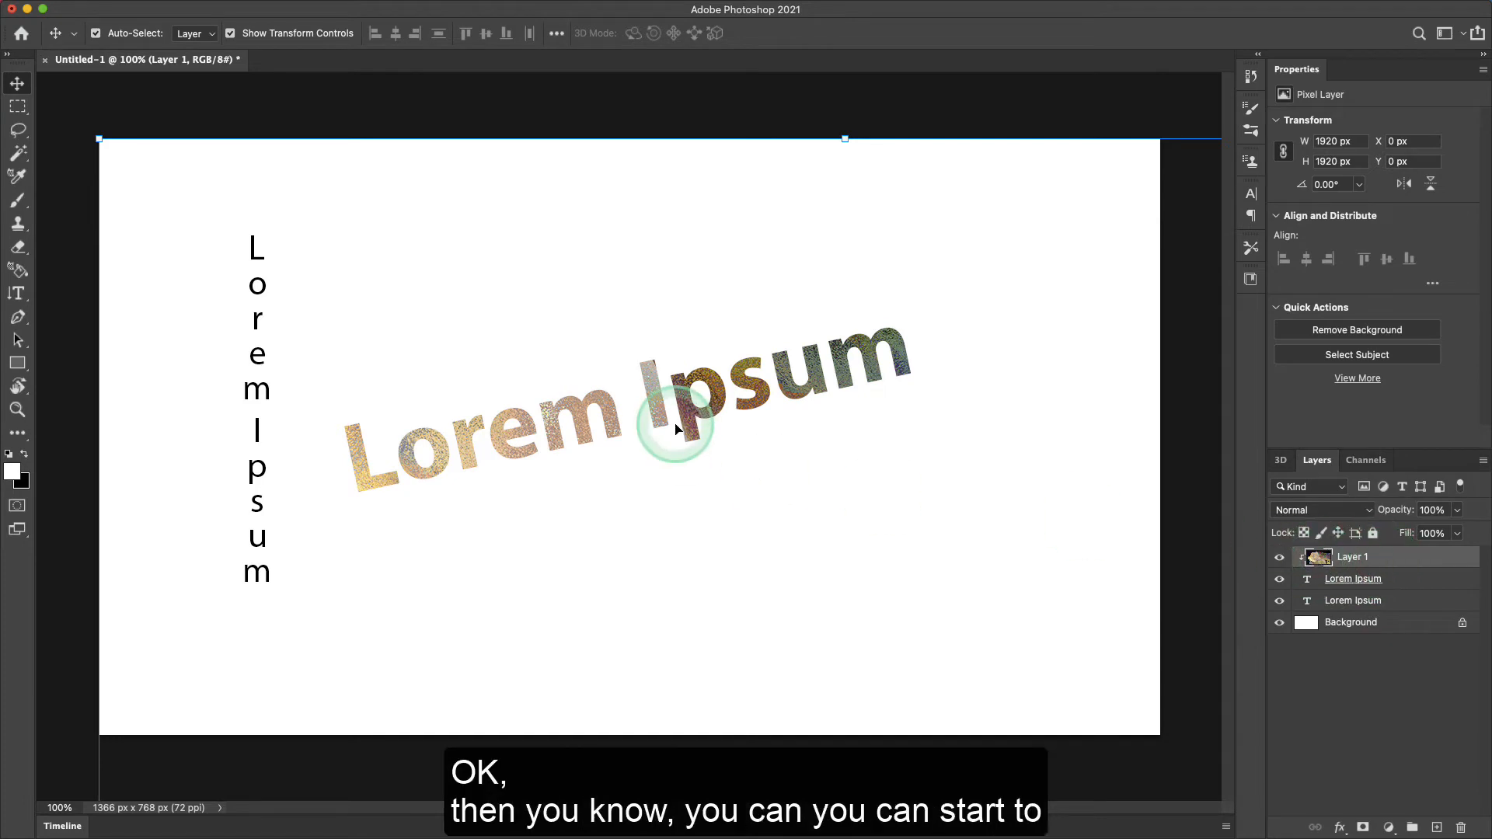
{"action": "left_click_drag", "start_coordinate": [687, 420], "coordinate": [786, 510]}
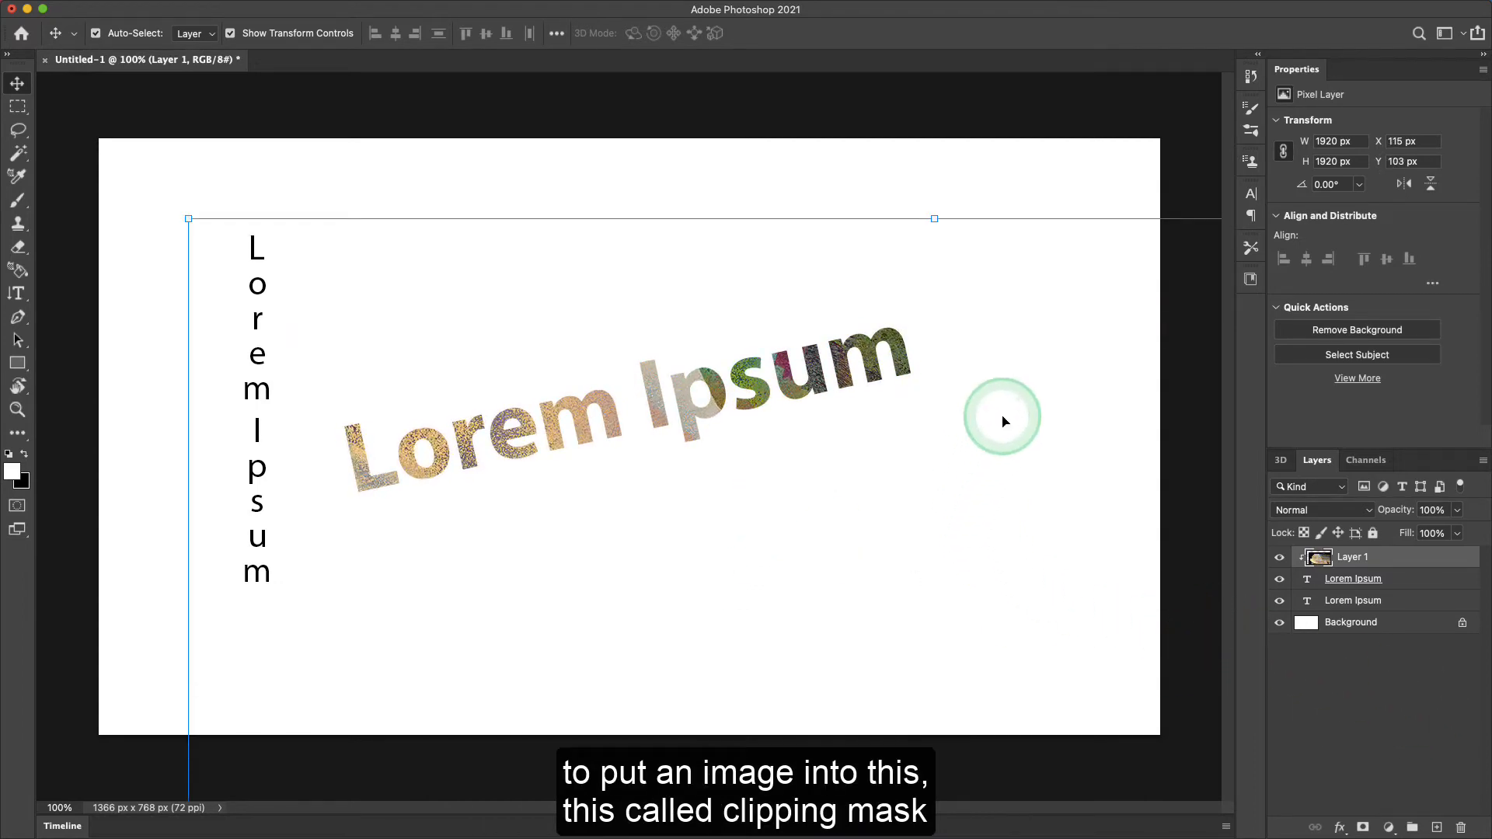
{"action": "left_click", "coordinate": [1177, 136]}
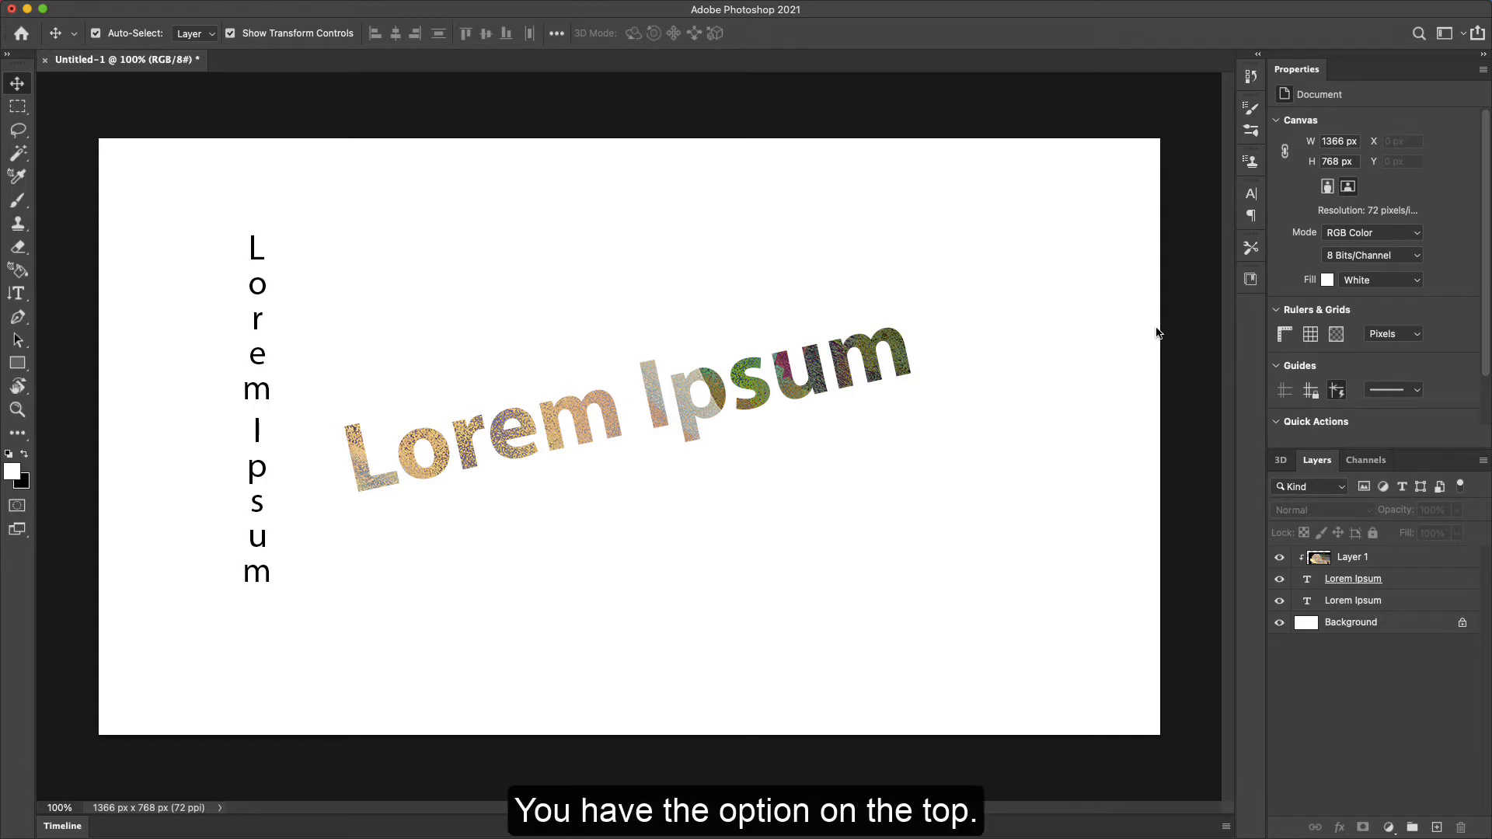
- Create a new document from the recent custom preset of 1366 x 768 px at 72 ppi
{"action": "key", "text": "super+n"}
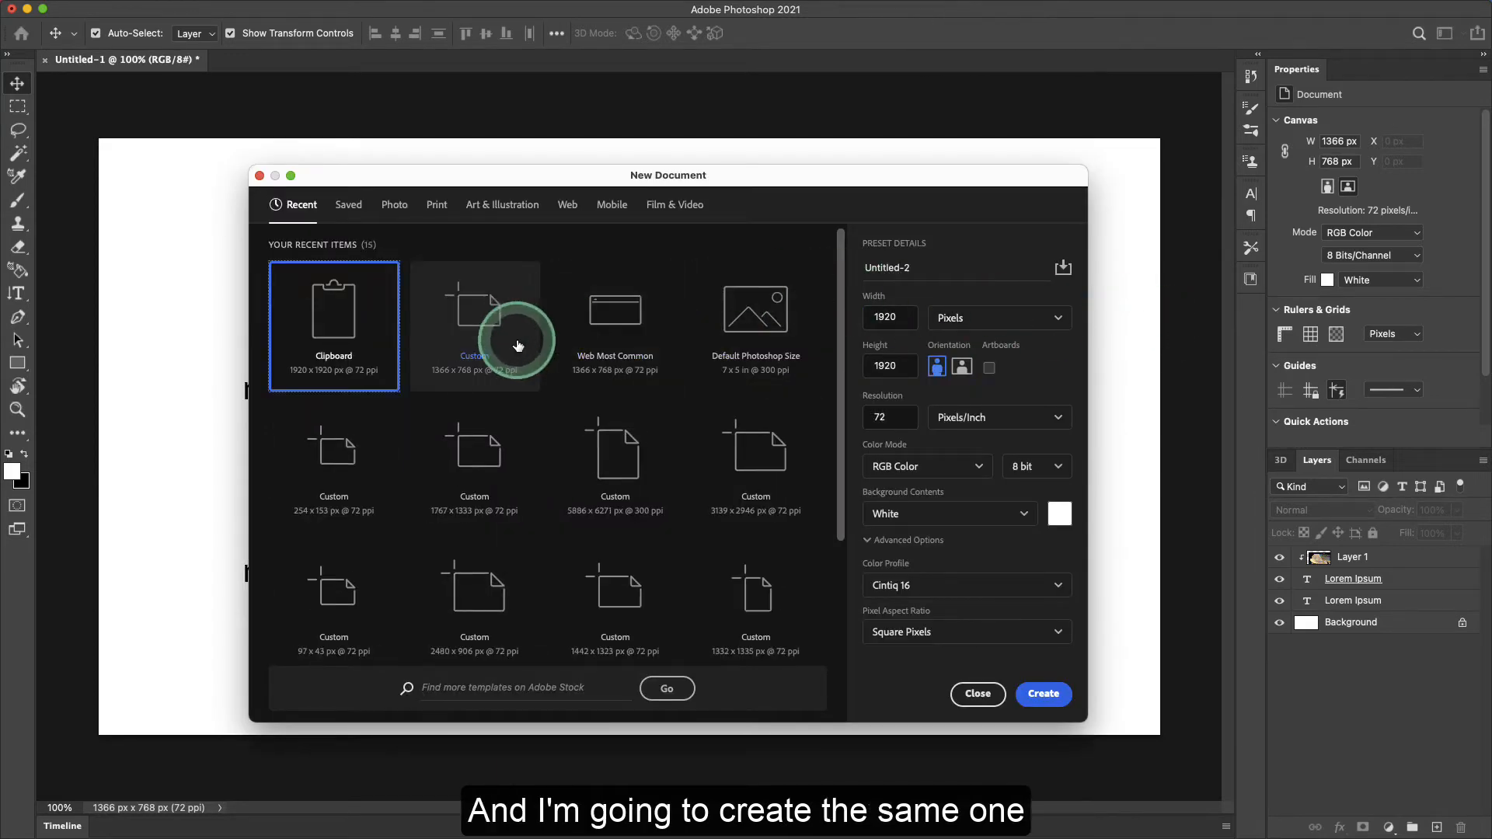
{"action": "left_click", "coordinate": [492, 335]}
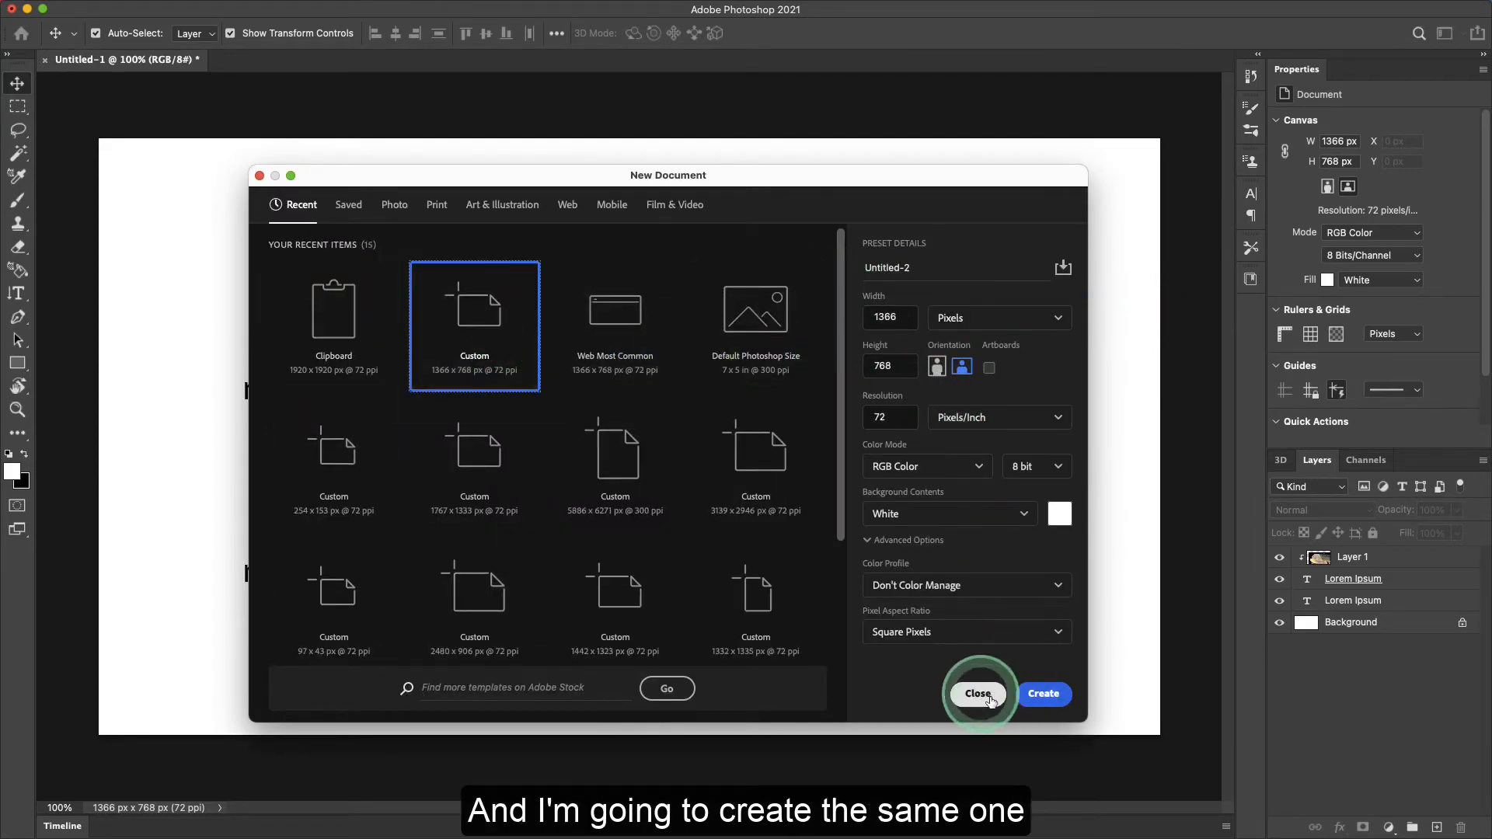
{"action": "left_click", "coordinate": [1043, 693]}
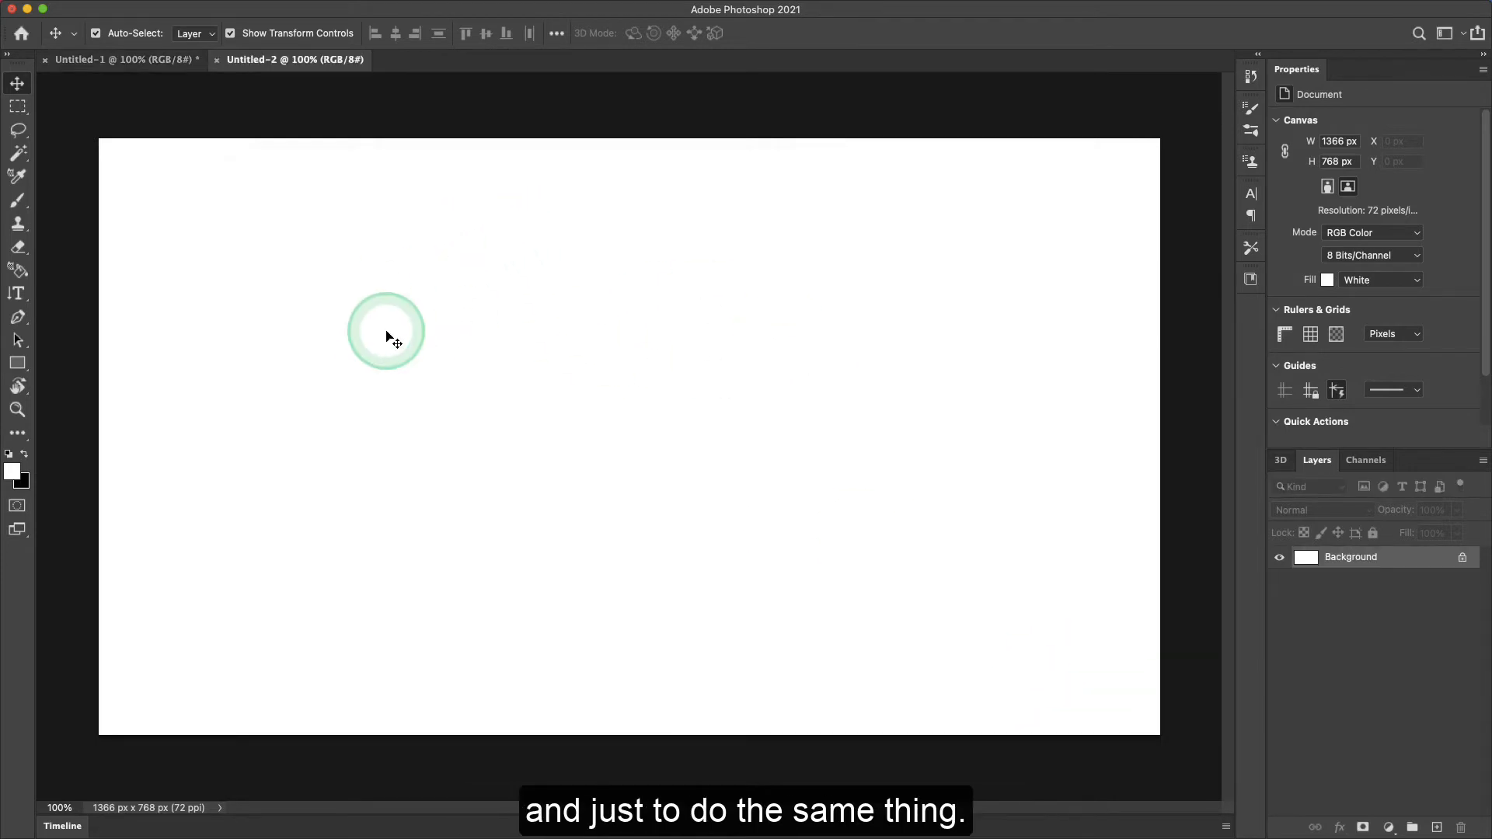
- Add "Lorem Ipsum" placeholder text with the Horizontal Type Tool near the middle of the canvas and commit it
{"action": "key", "text": "t"}
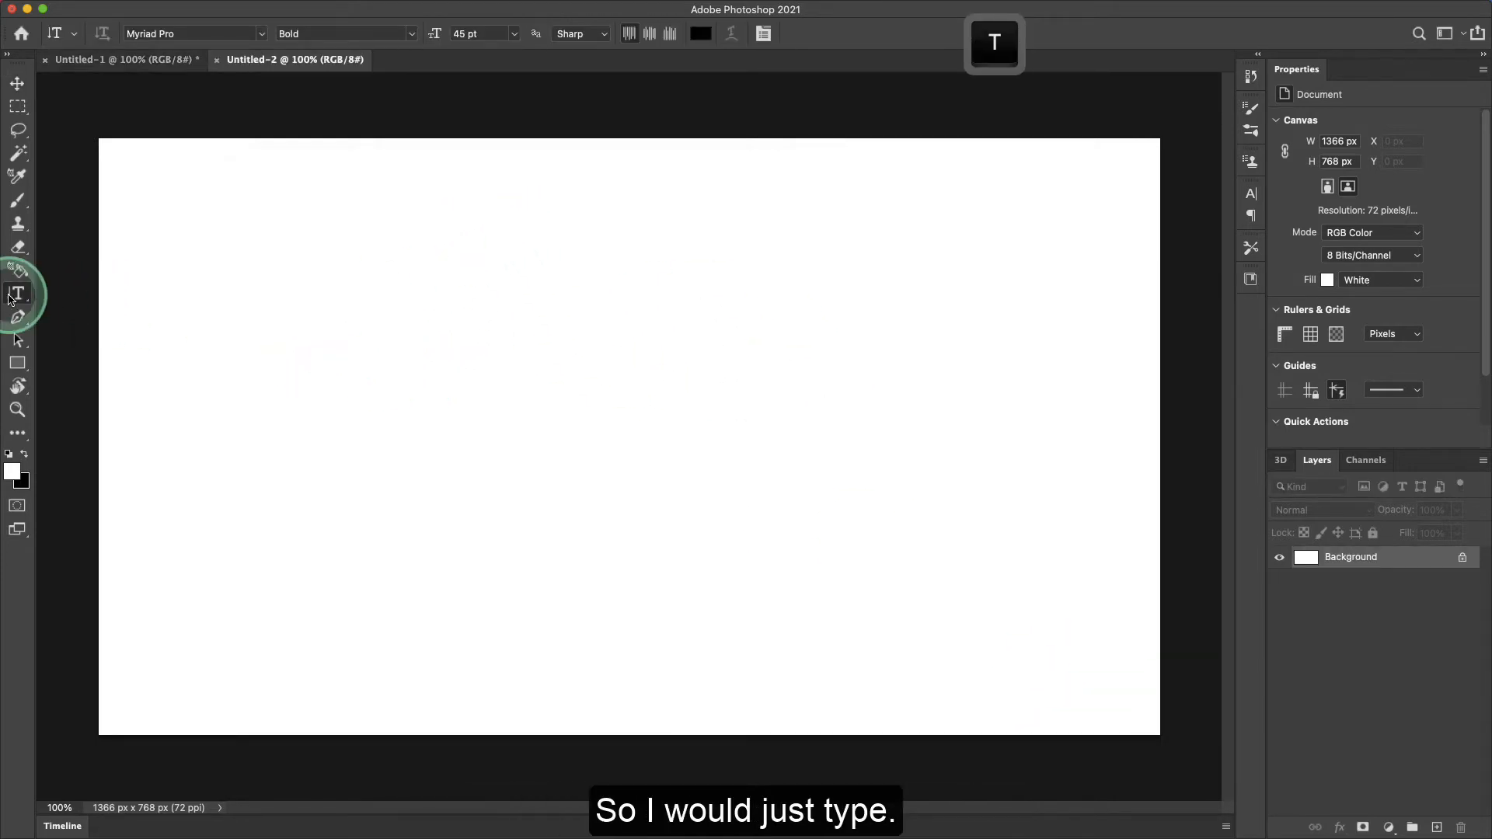
{"action": "left_click_drag", "start_coordinate": [16, 295], "coordinate": [69, 292]}
{"action": "left_click", "coordinate": [436, 400]}
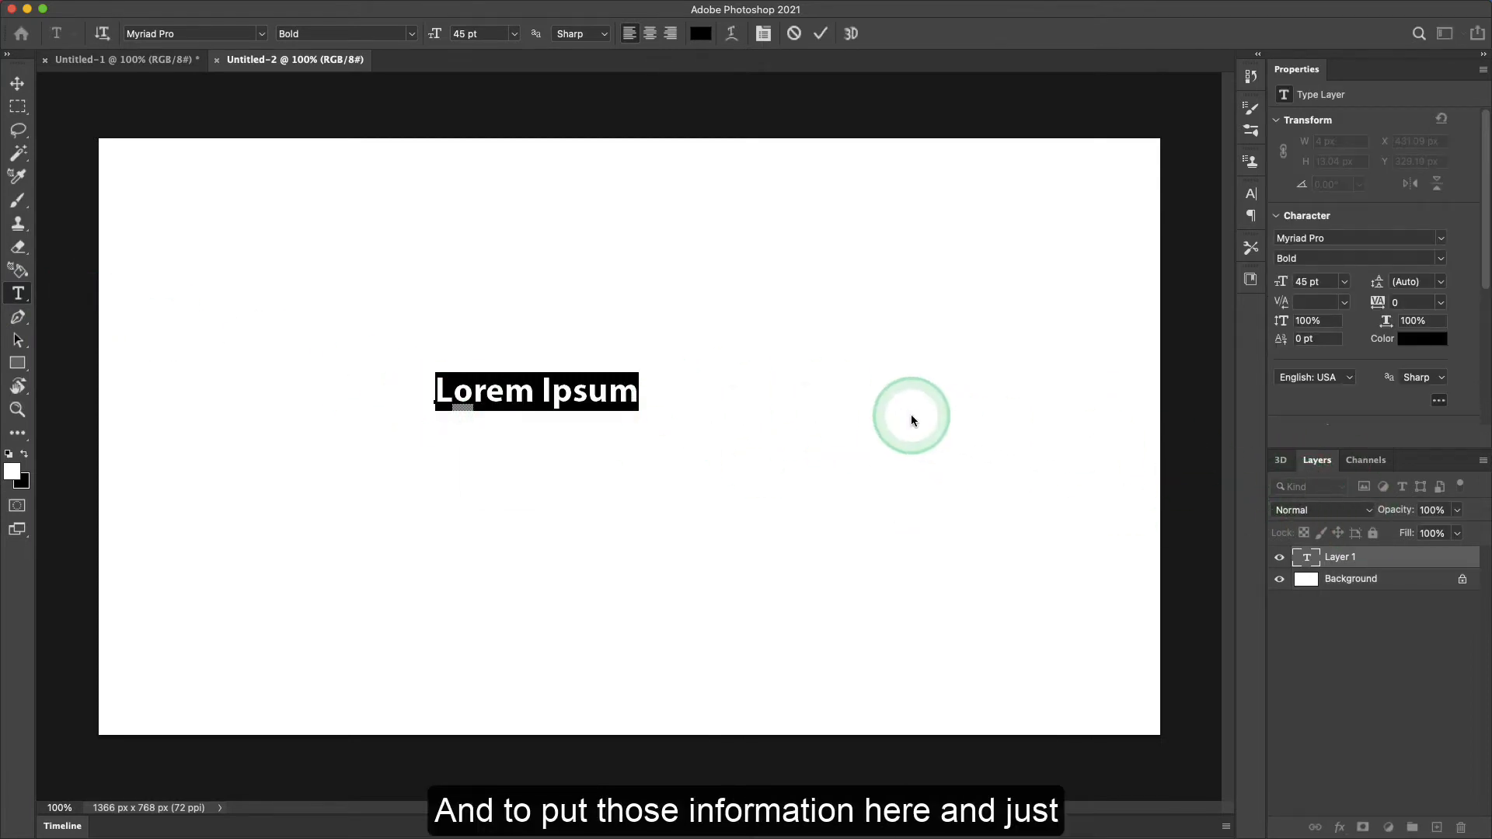
{"action": "key", "text": "Return"}
{"action": "key", "text": "super+z"}
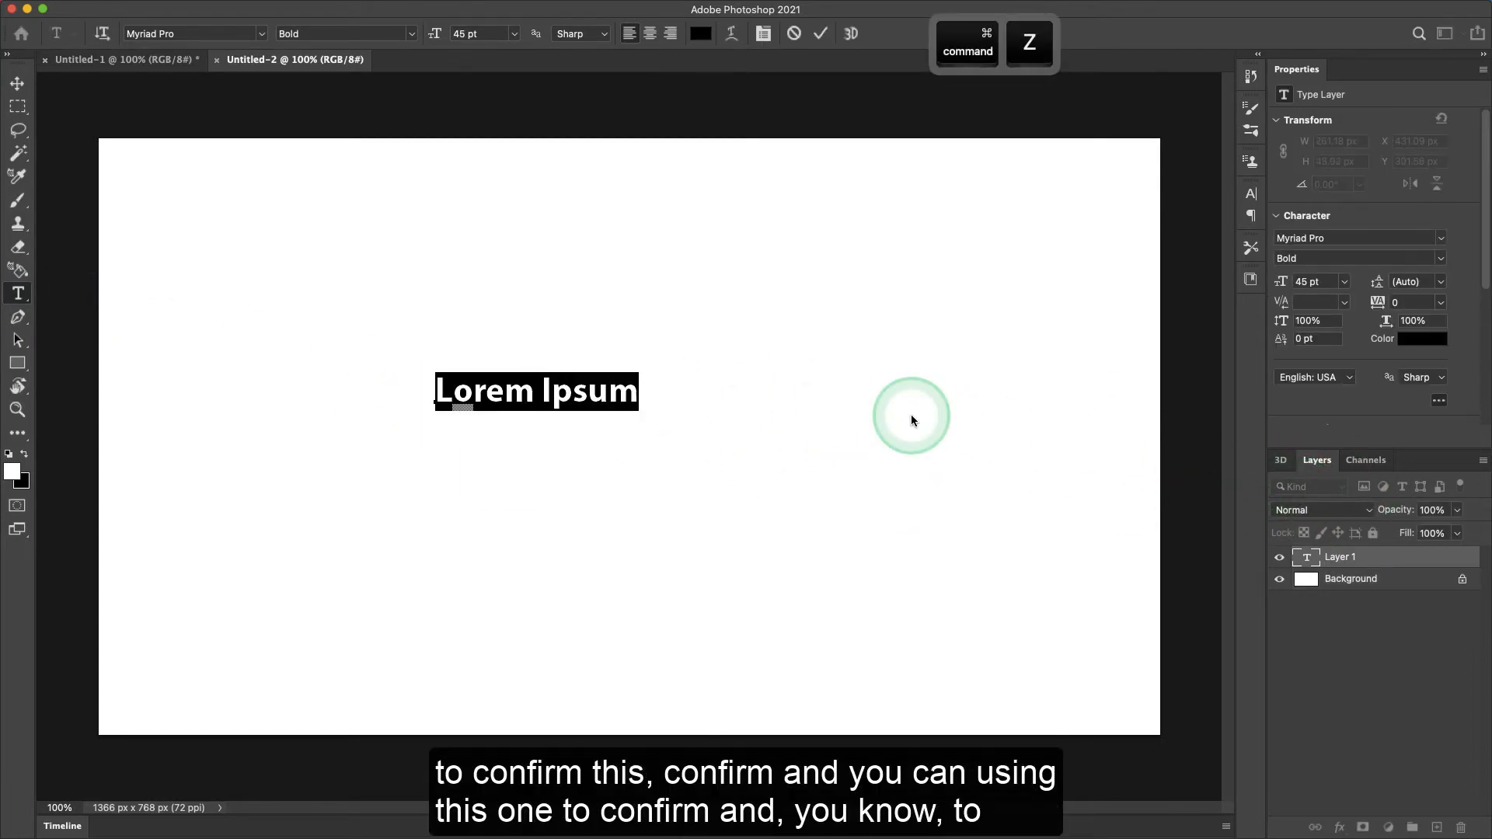
{"action": "left_click", "coordinate": [822, 35]}
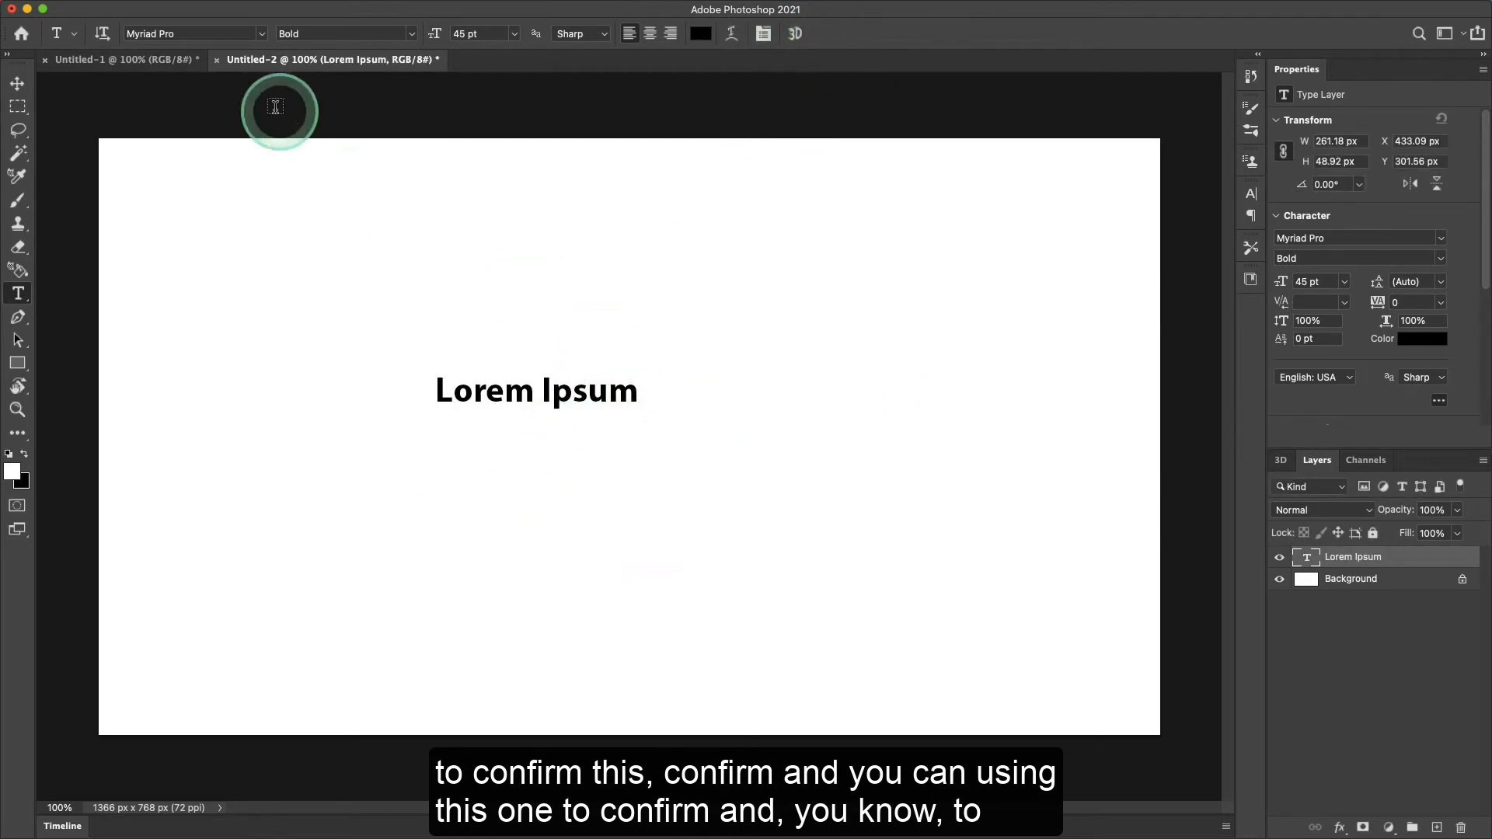
- Enlarge the "Lorem Ipsum" text to about 312%, move it towards the canvas centre and apply the transformation
{"action": "left_click", "coordinate": [17, 83]}
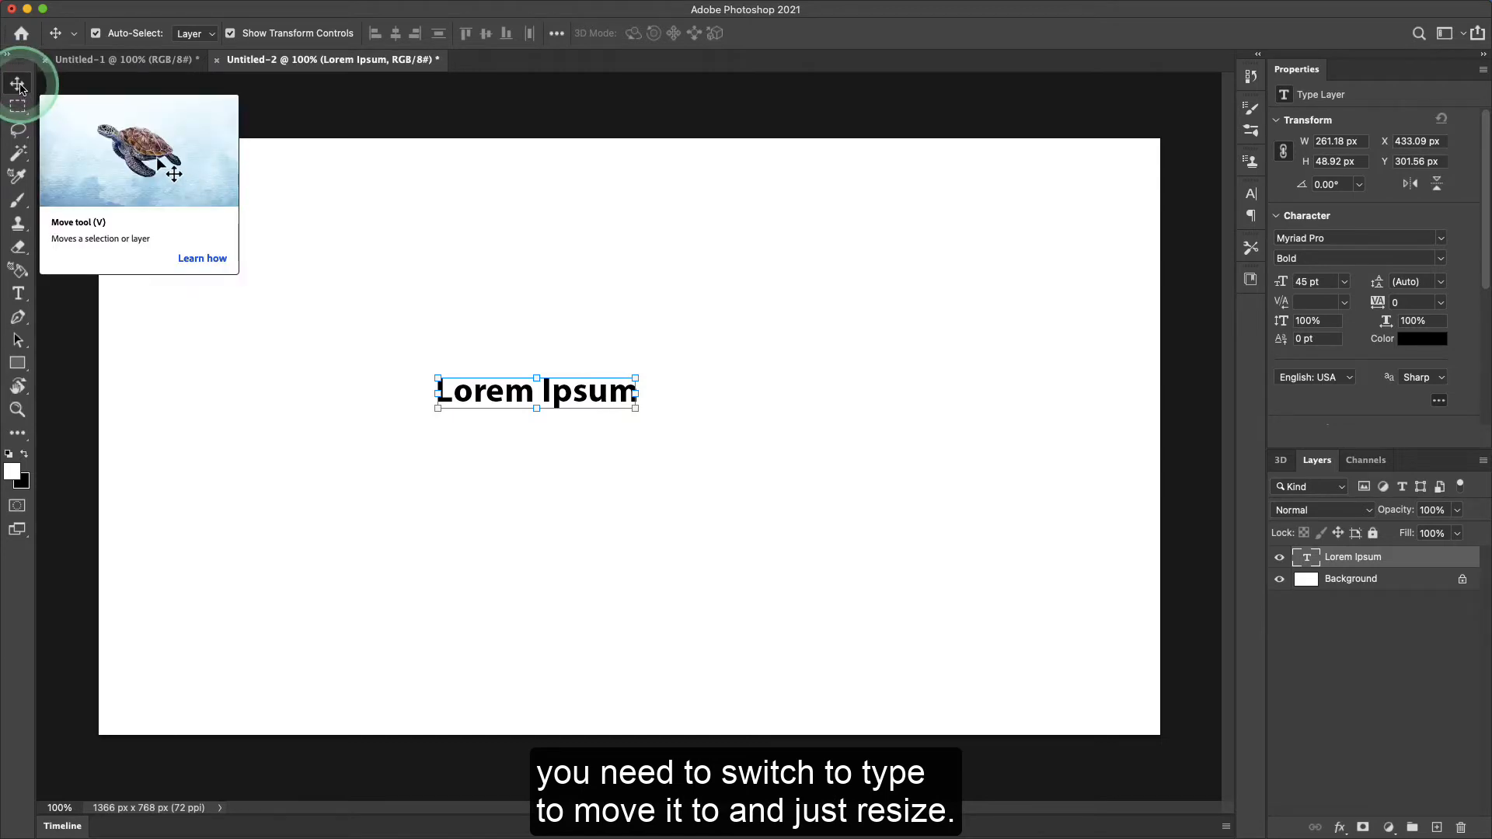
{"action": "left_click_drag", "start_coordinate": [635, 408], "coordinate": [1042, 593]}
{"action": "left_click_drag", "start_coordinate": [882, 436], "coordinate": [775, 443]}
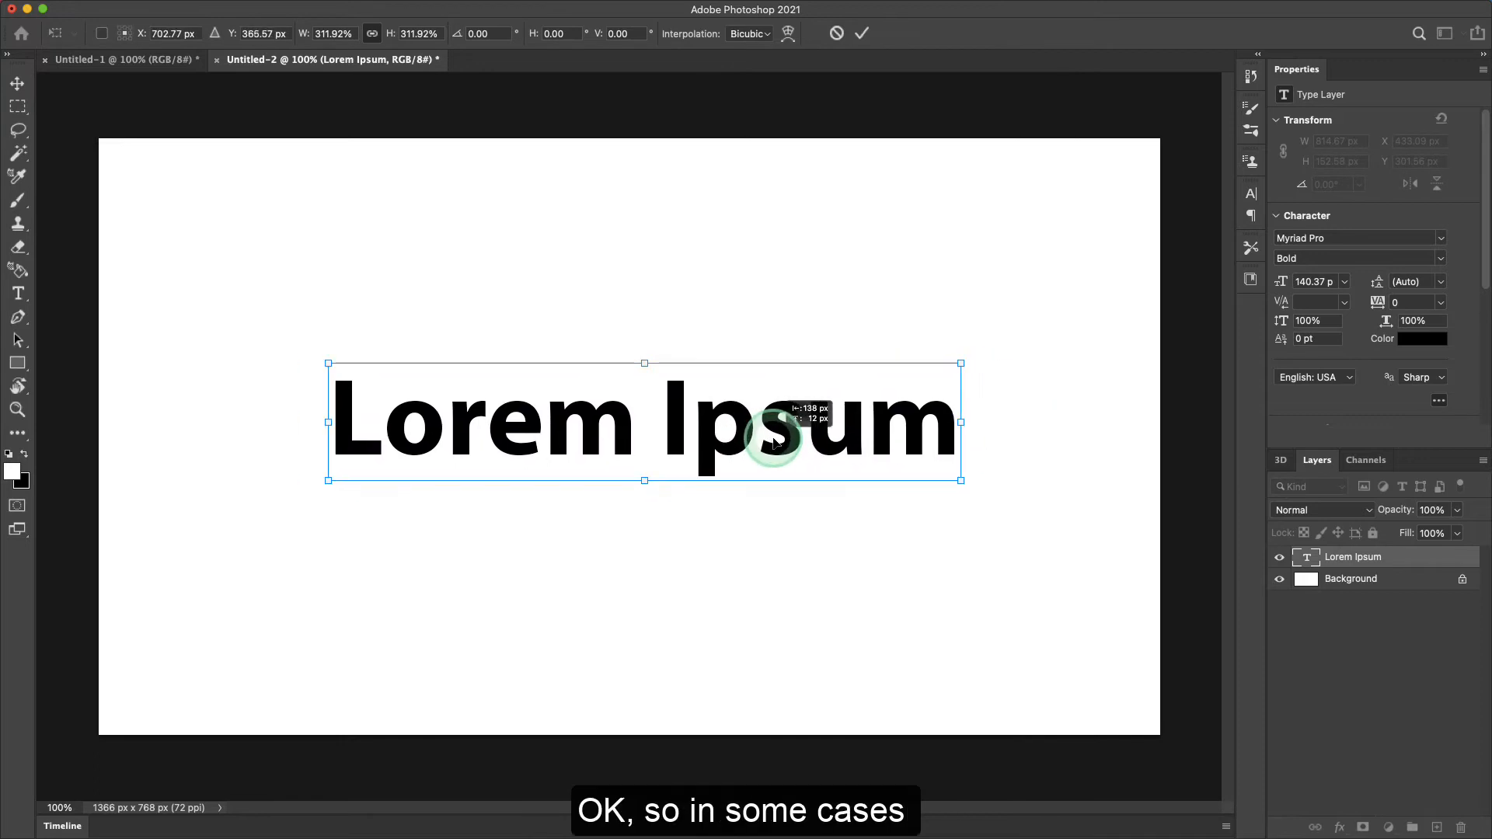
{"action": "left_click", "coordinate": [18, 83]}
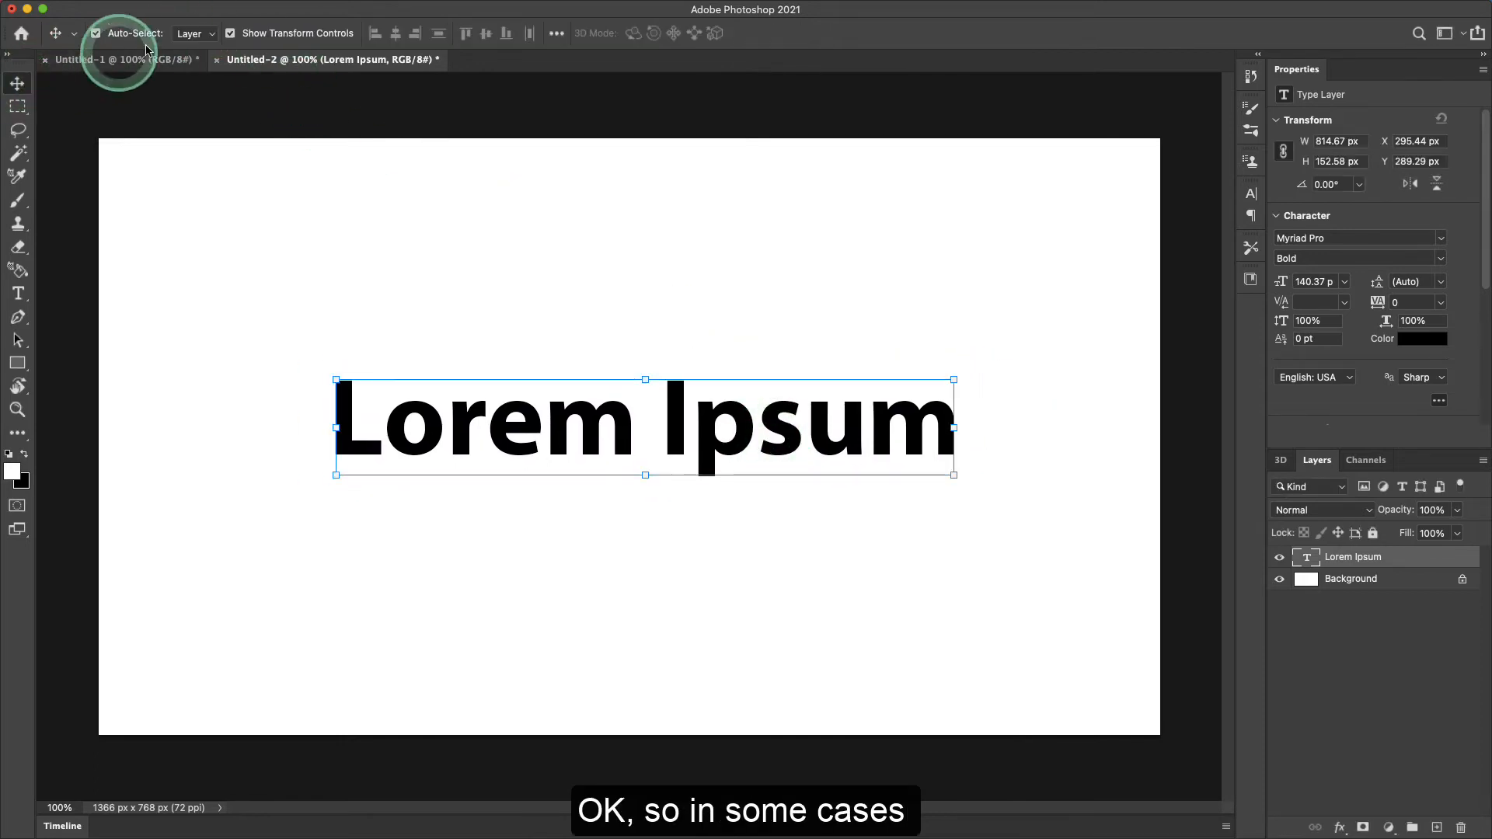
- With Show Transform Controls turned off, reposition the text and scale it to about 117% with Free Transform, centred horizontally on the canvas
{"action": "left_click", "coordinate": [271, 34]}
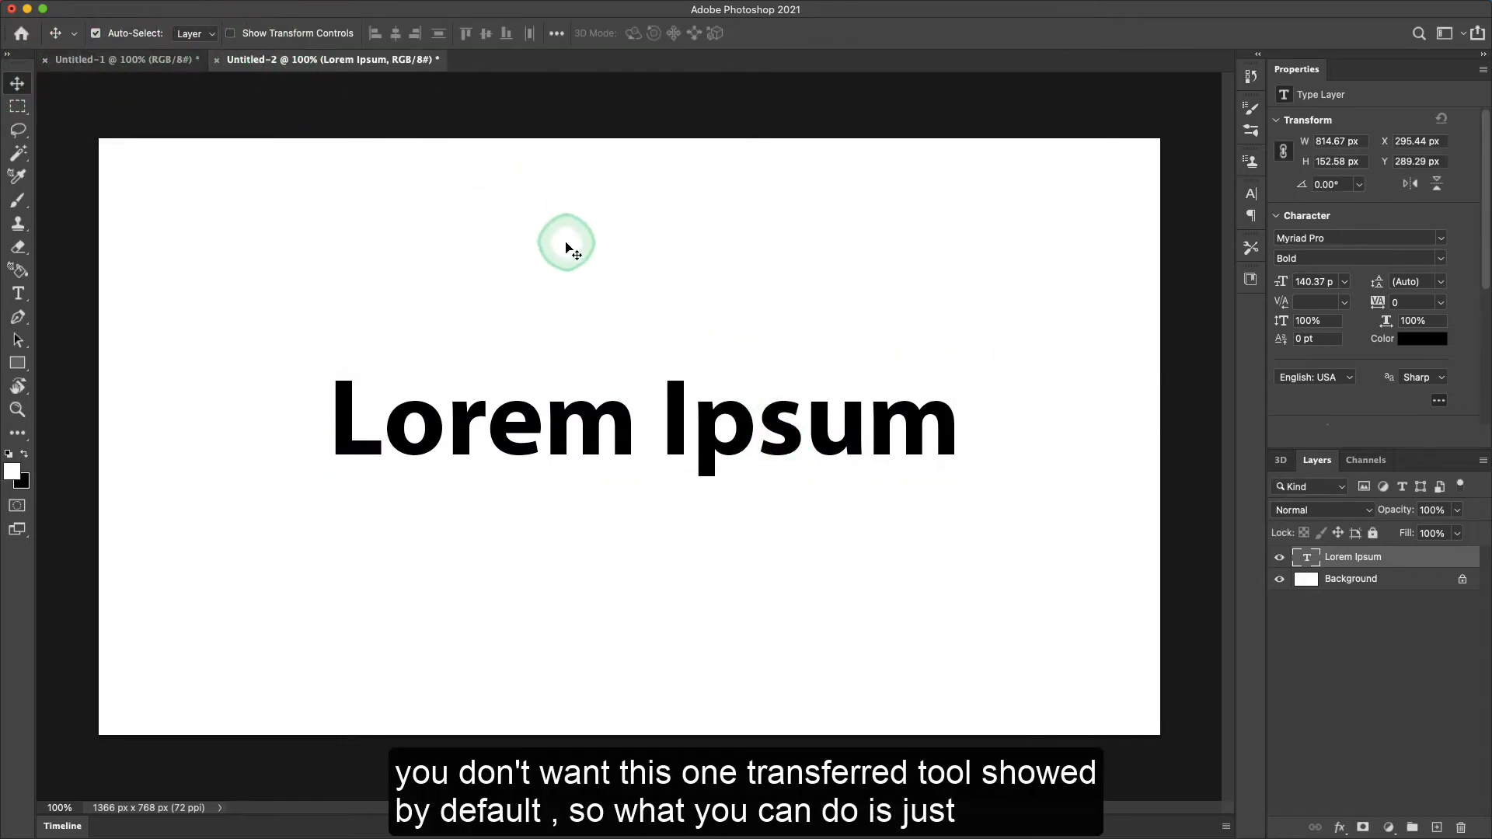
{"action": "left_click_drag", "start_coordinate": [697, 434], "coordinate": [683, 426]}
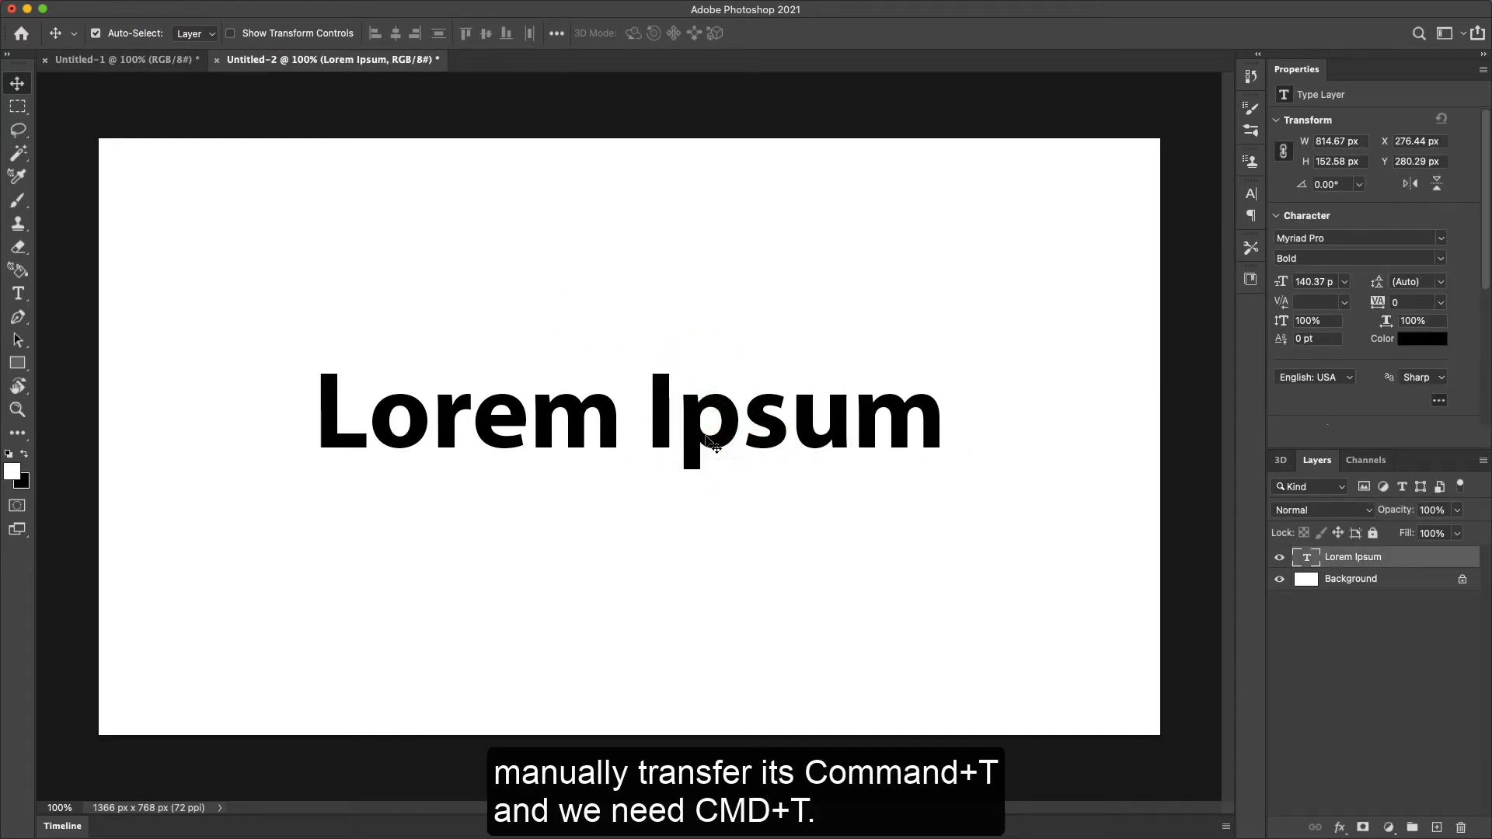
{"action": "key", "text": "super"}
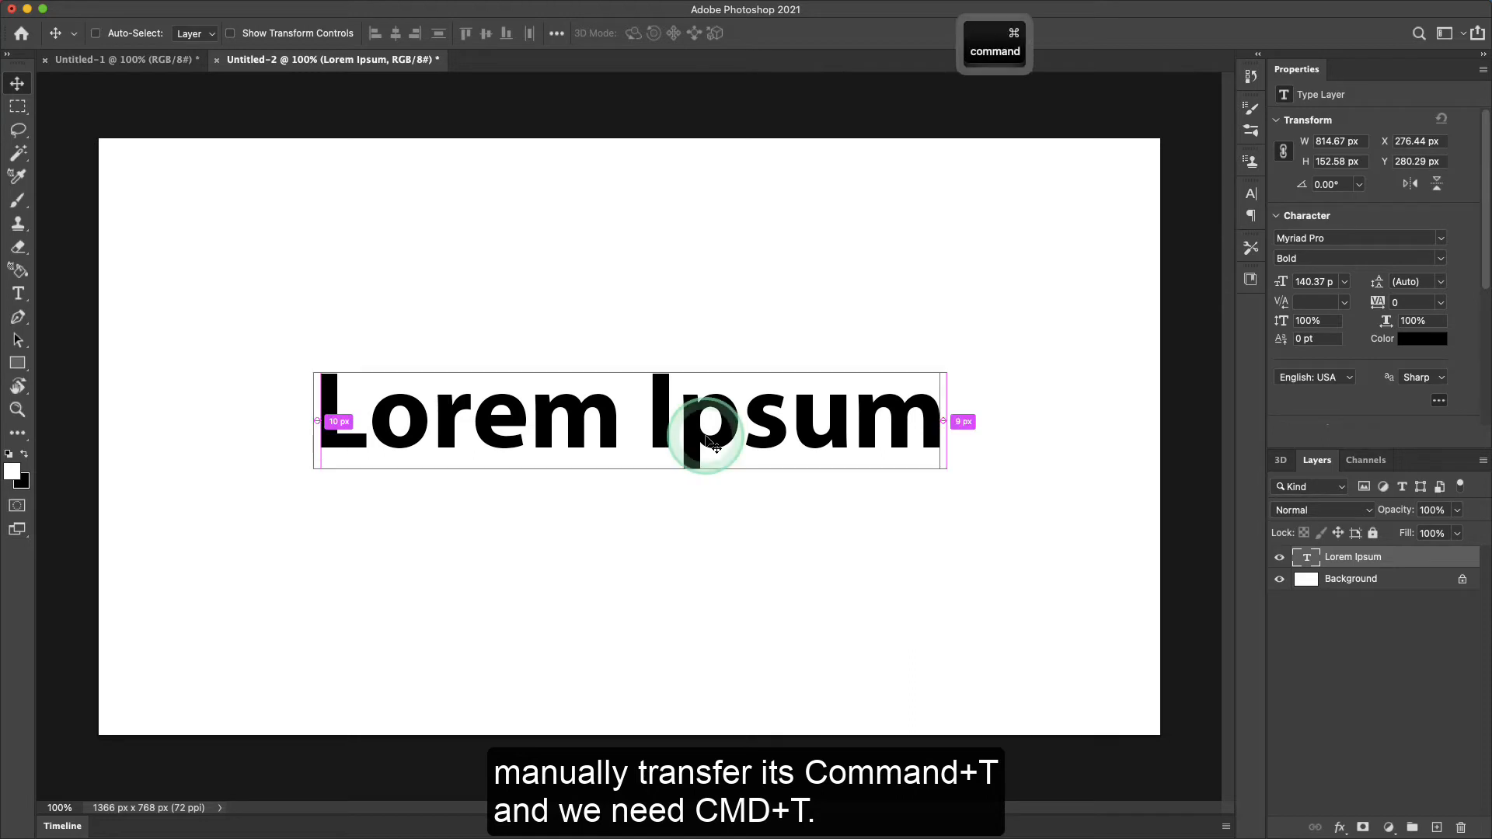
{"action": "key", "text": "super+t"}
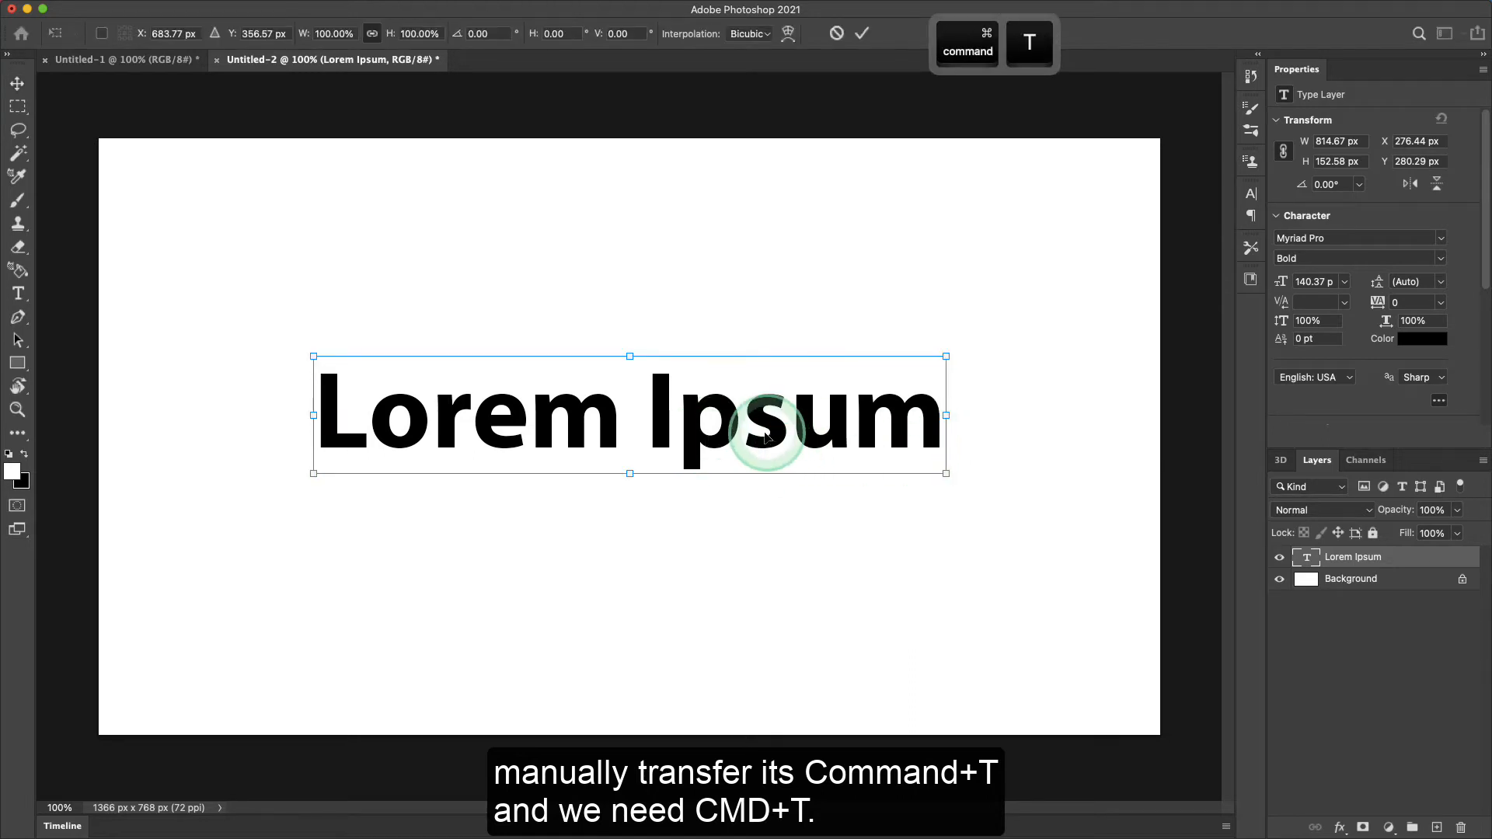
{"action": "left_click_drag", "start_coordinate": [756, 435], "coordinate": [758, 443]}
{"action": "left_click_drag", "start_coordinate": [946, 362], "coordinate": [1046, 319]}
{"action": "left_click_drag", "start_coordinate": [853, 435], "coordinate": [798, 445]}
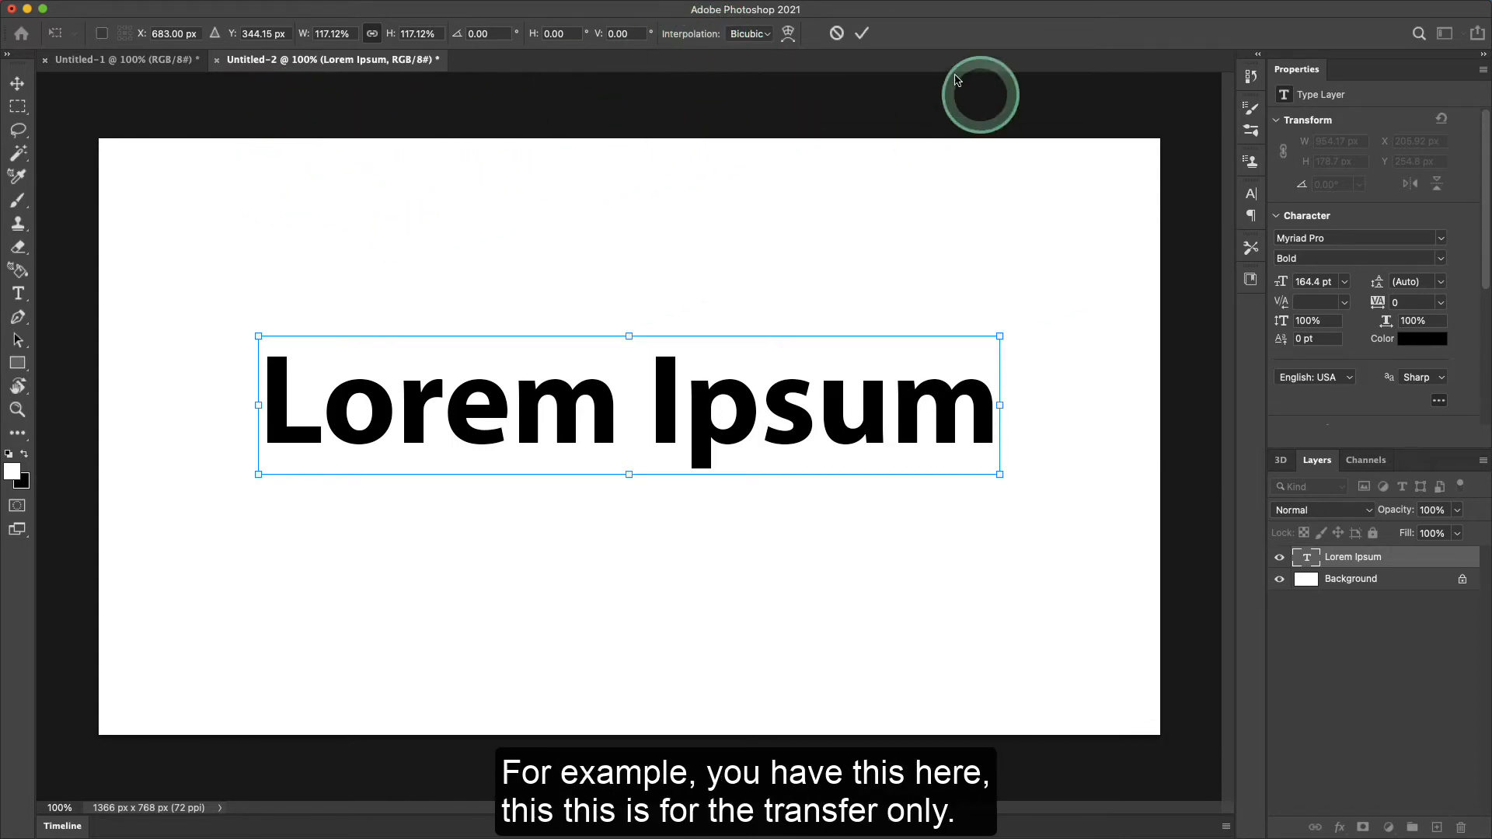
{"action": "left_click", "coordinate": [861, 33]}
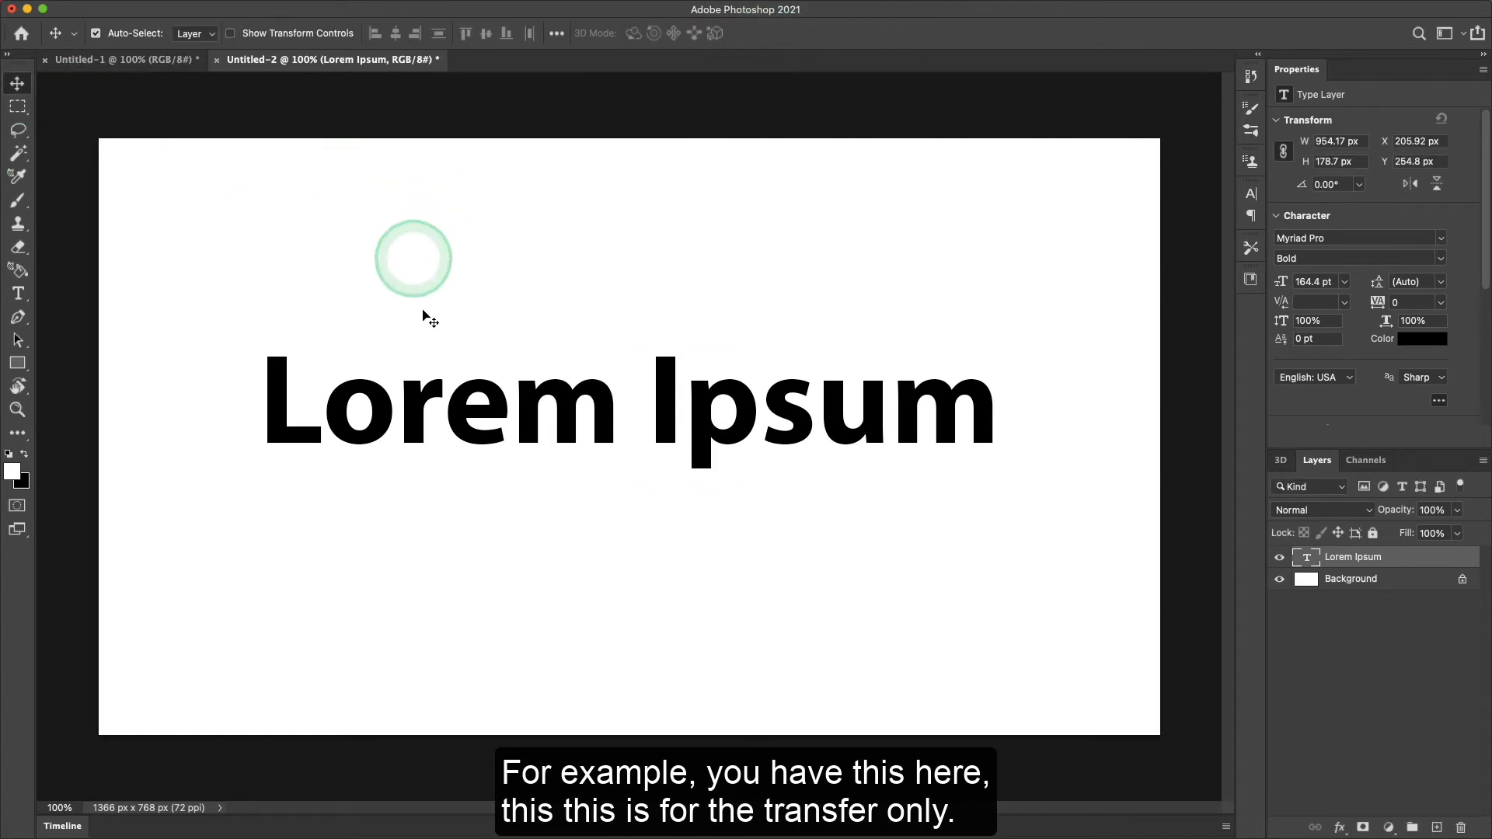
- Warp the "Lorem Ipsum" text, trying the Arch style before choosing Wave with a 50% bend, and apply it
{"action": "key", "text": "super+t"}
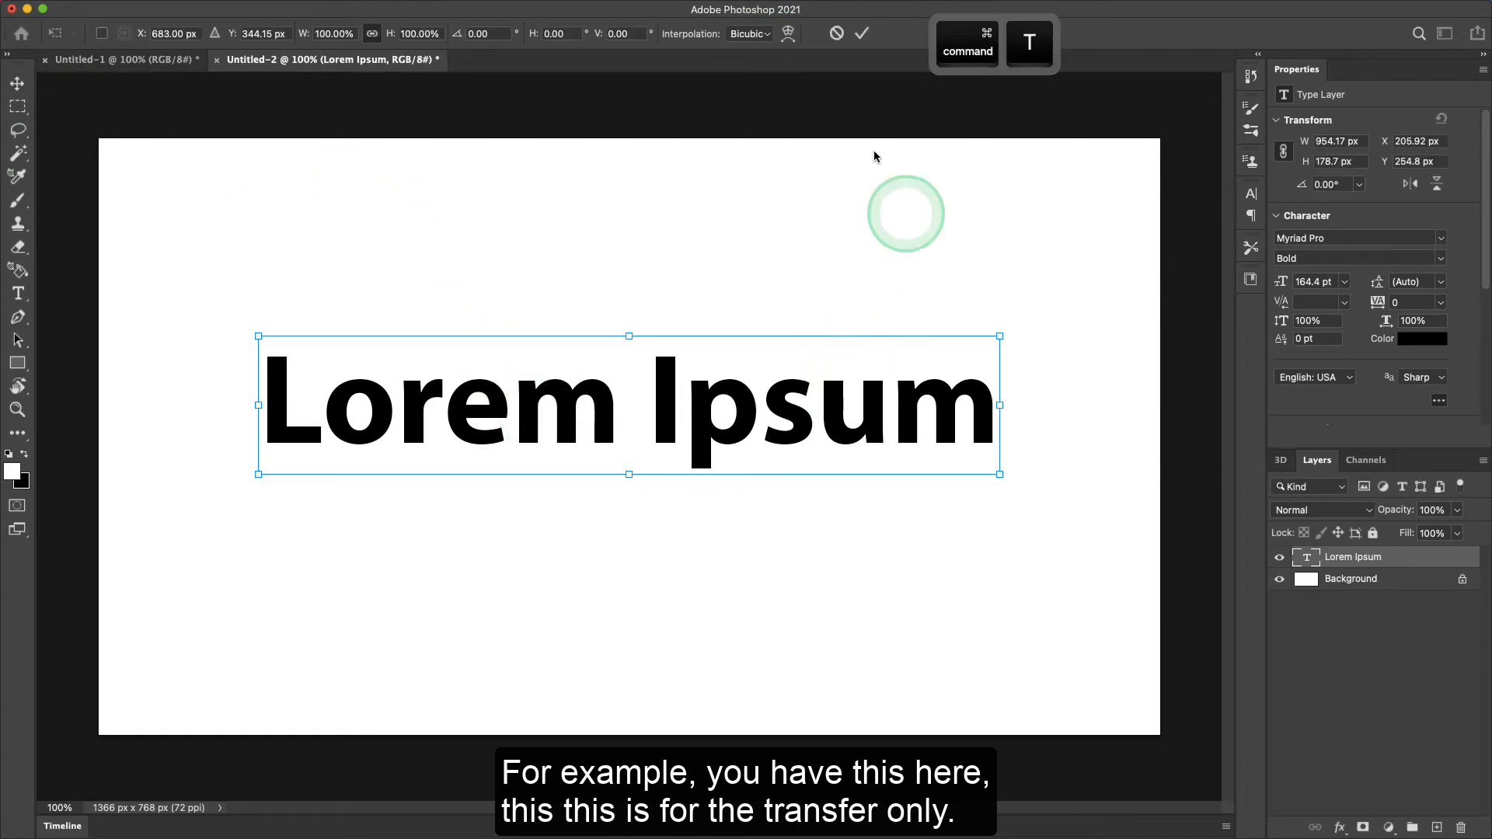
{"action": "left_click", "coordinate": [789, 37]}
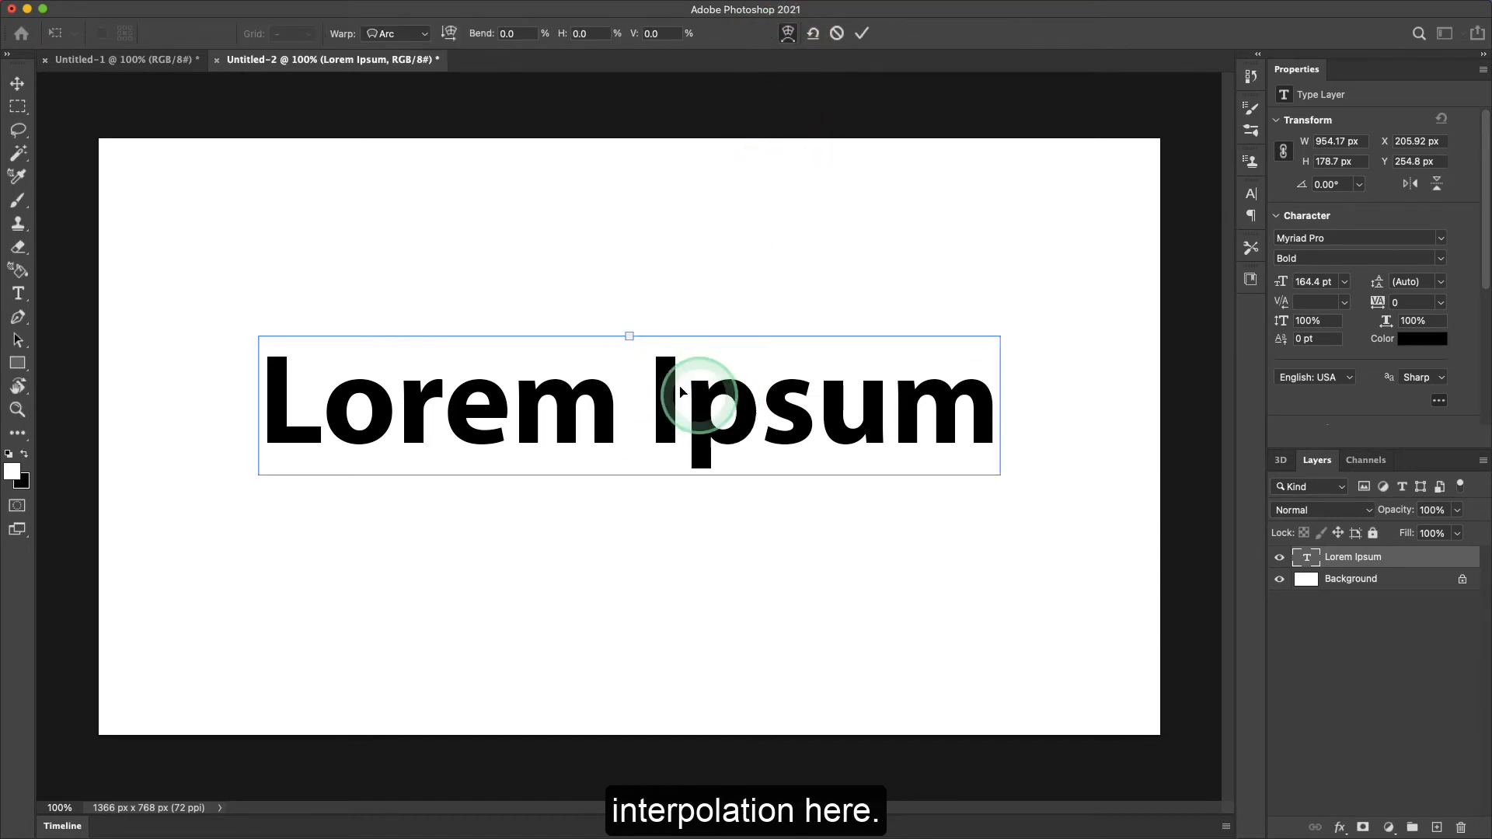
{"action": "left_click", "coordinate": [380, 35]}
{"action": "left_click", "coordinate": [396, 80]}
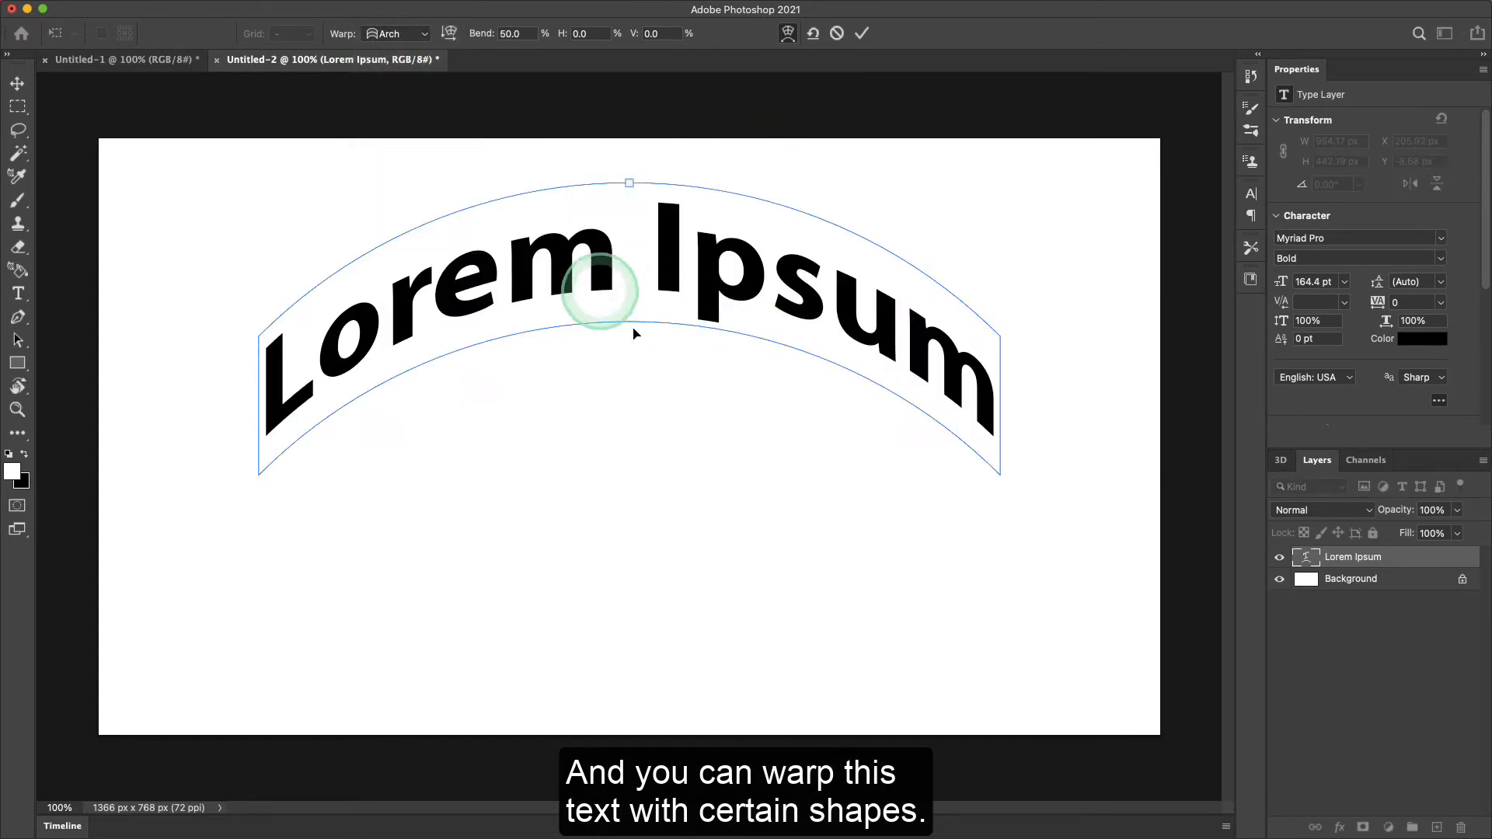
{"action": "left_click", "coordinate": [396, 35]}
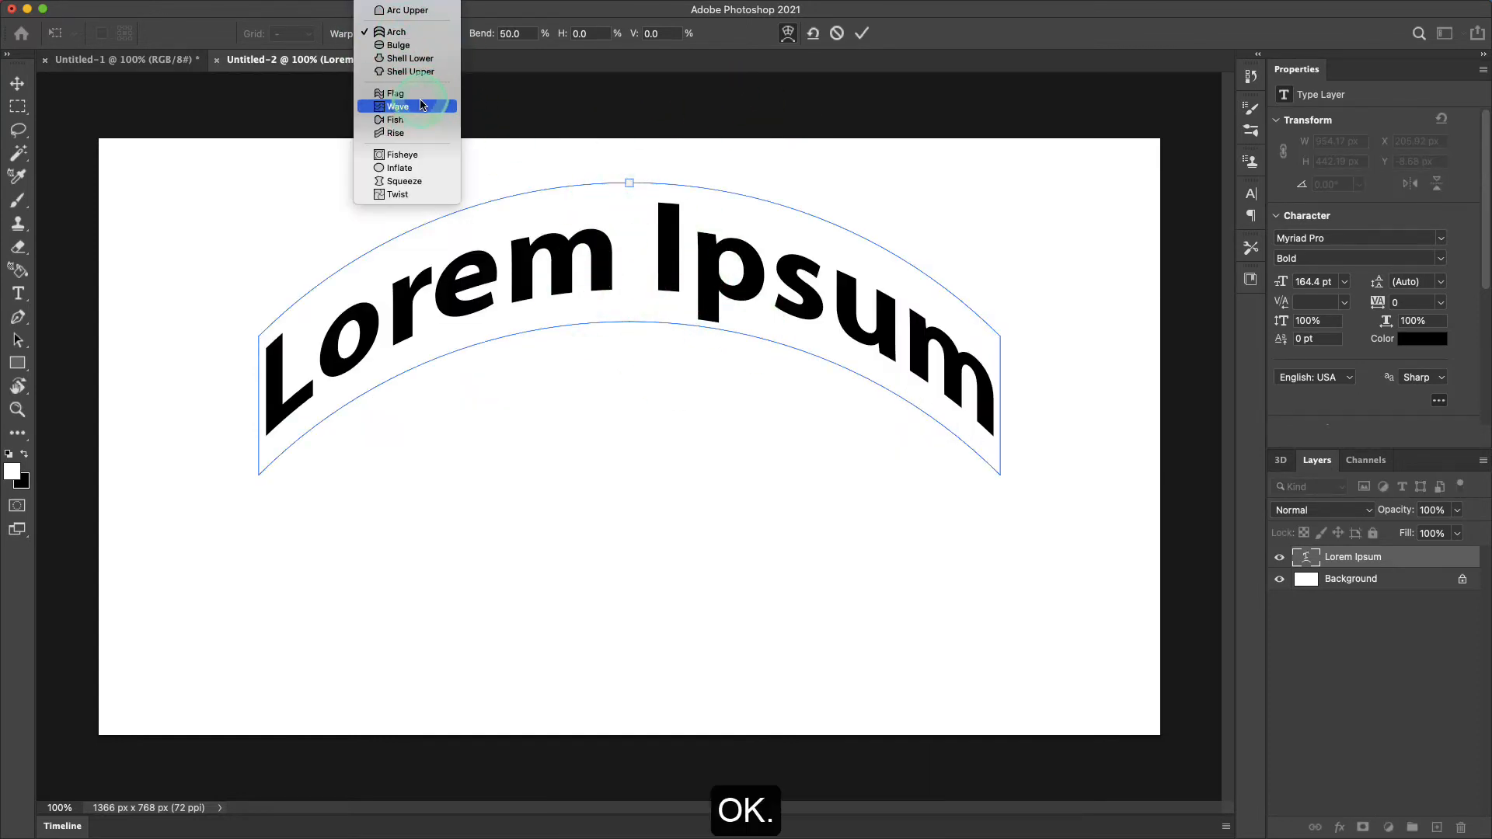
{"action": "left_click", "coordinate": [420, 105]}
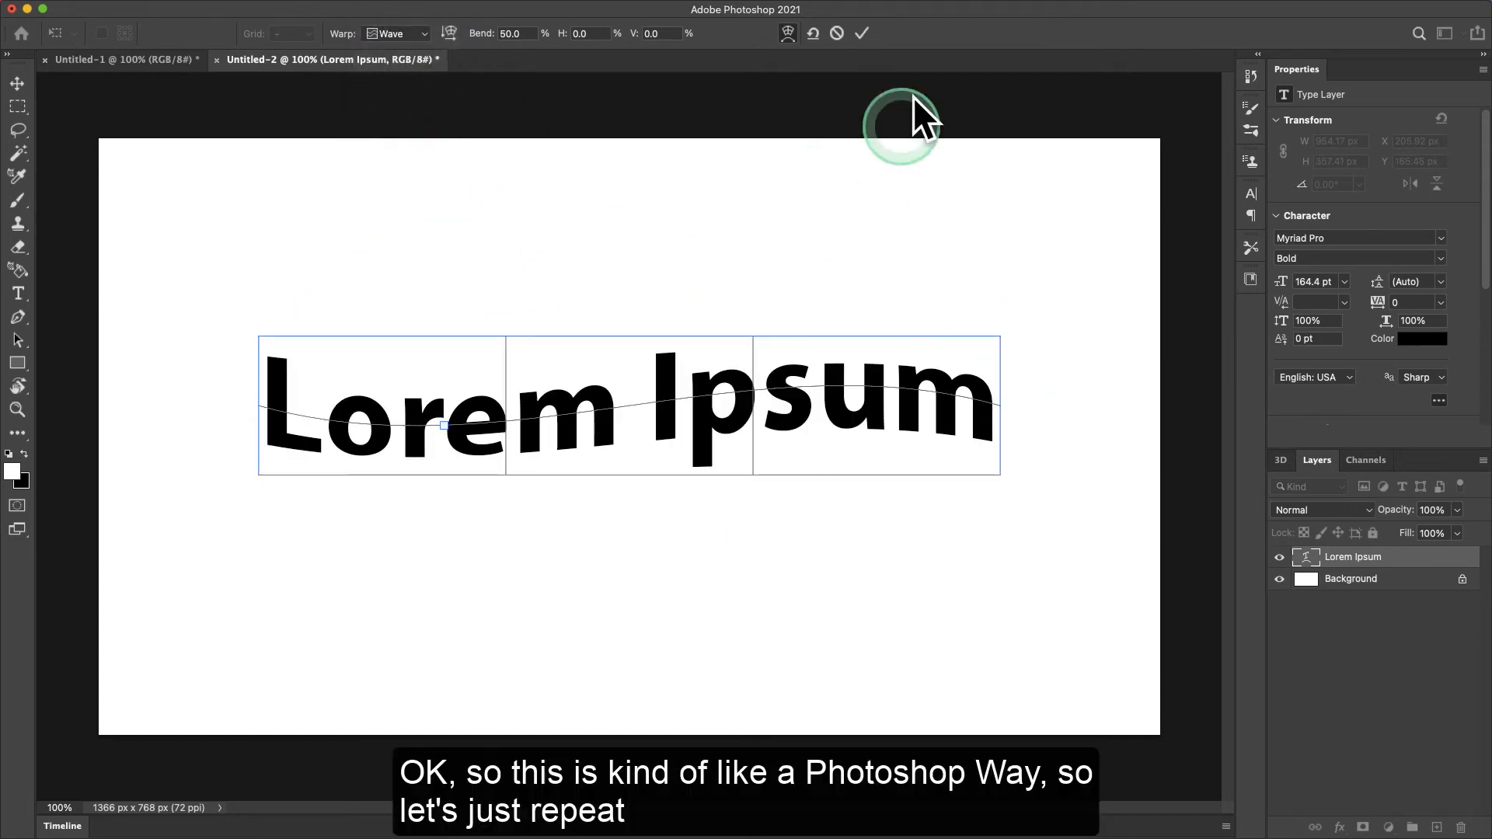
{"action": "left_click", "coordinate": [860, 37]}
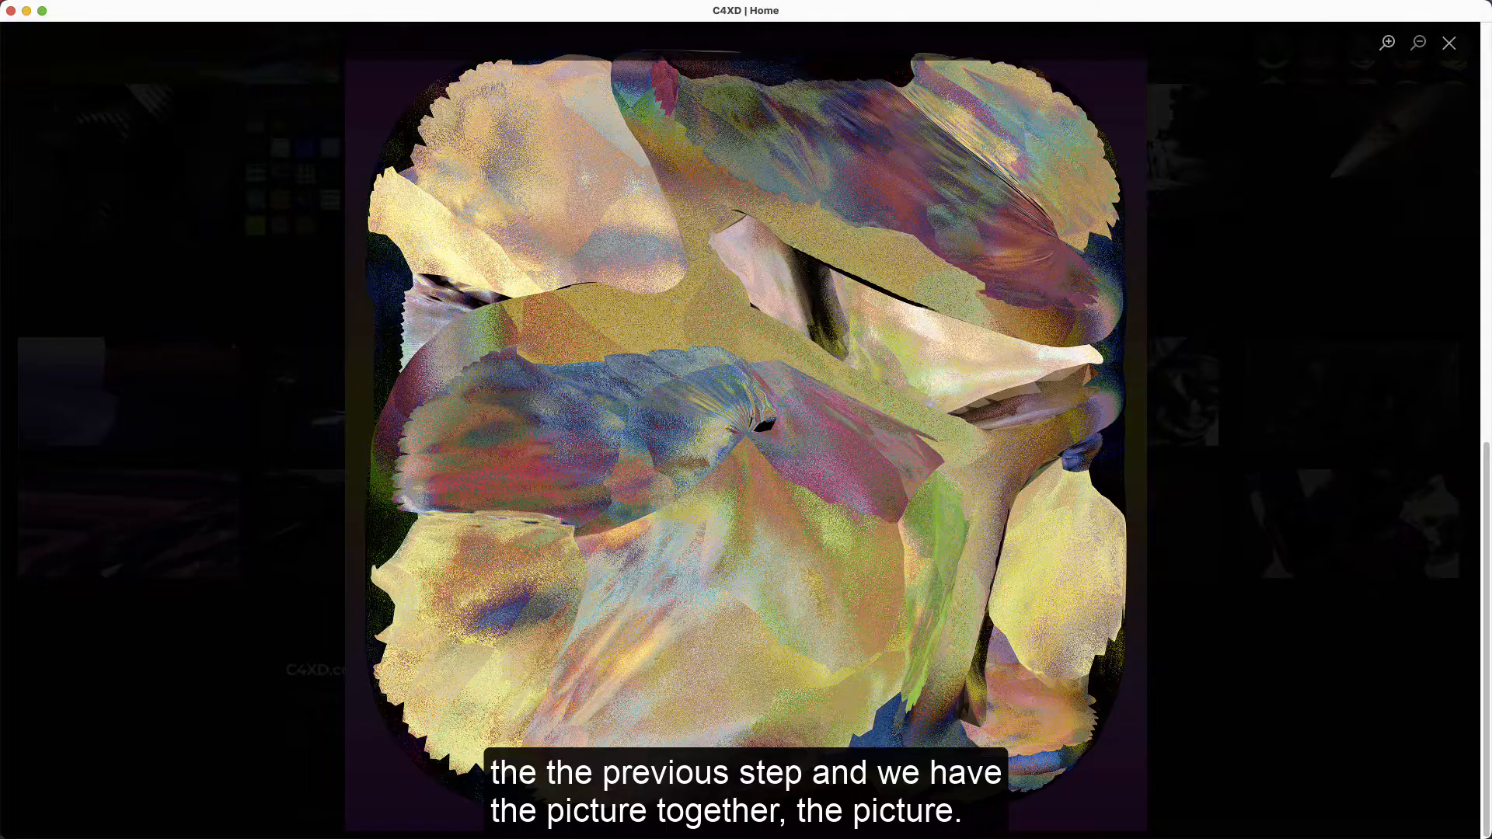
- Copy the abstract image shown on the C4XD website, switch to Photoshop and paste it as a layer above the "Lorem Ipsum" text
{"action": "right_click", "coordinate": [851, 351]}
{"action": "left_click", "coordinate": [882, 398]}
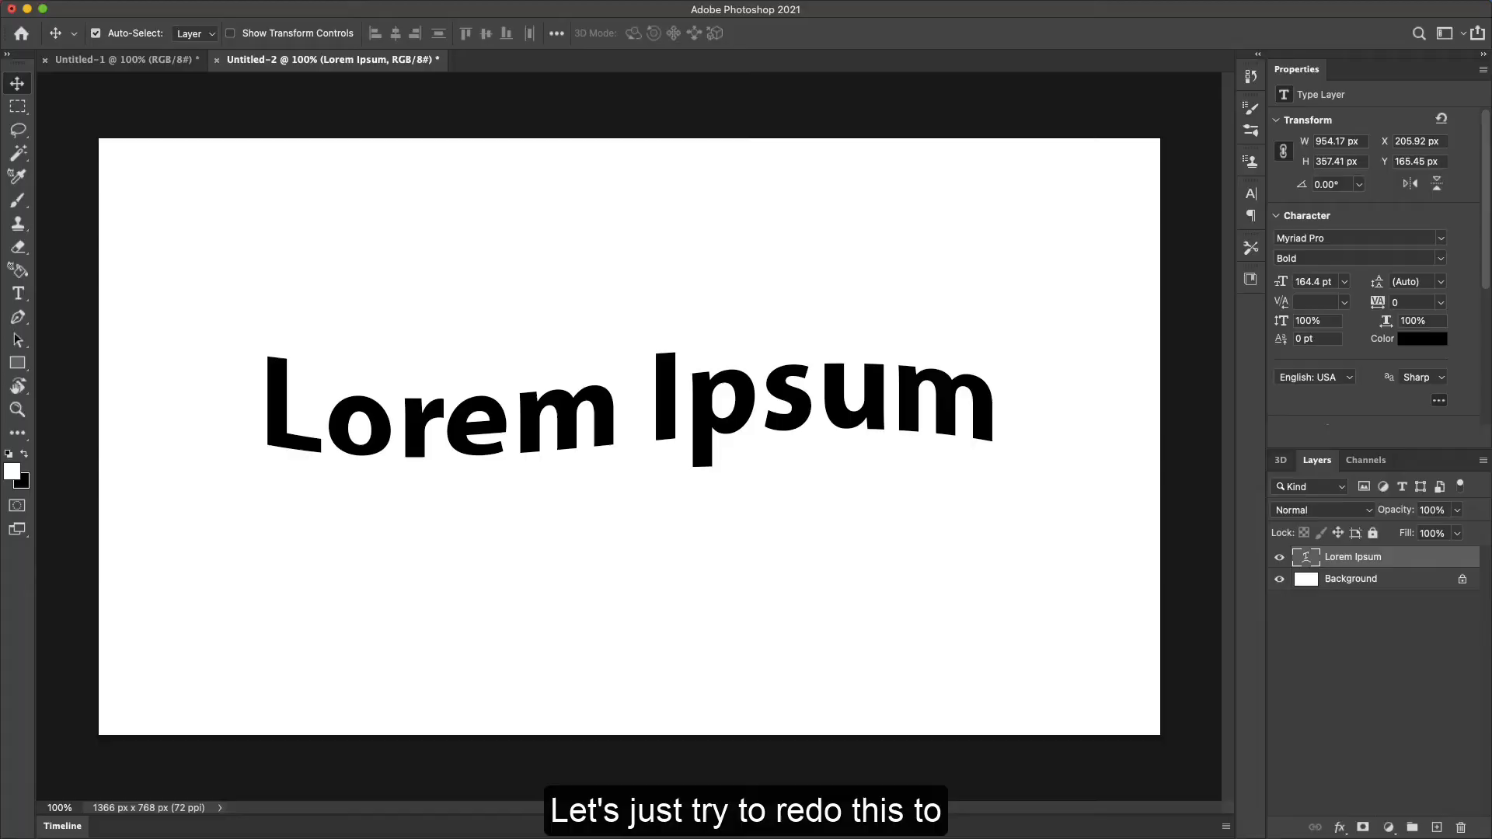
{"action": "left_click", "coordinate": [753, 513]}
{"action": "left_click", "coordinate": [671, 571]}
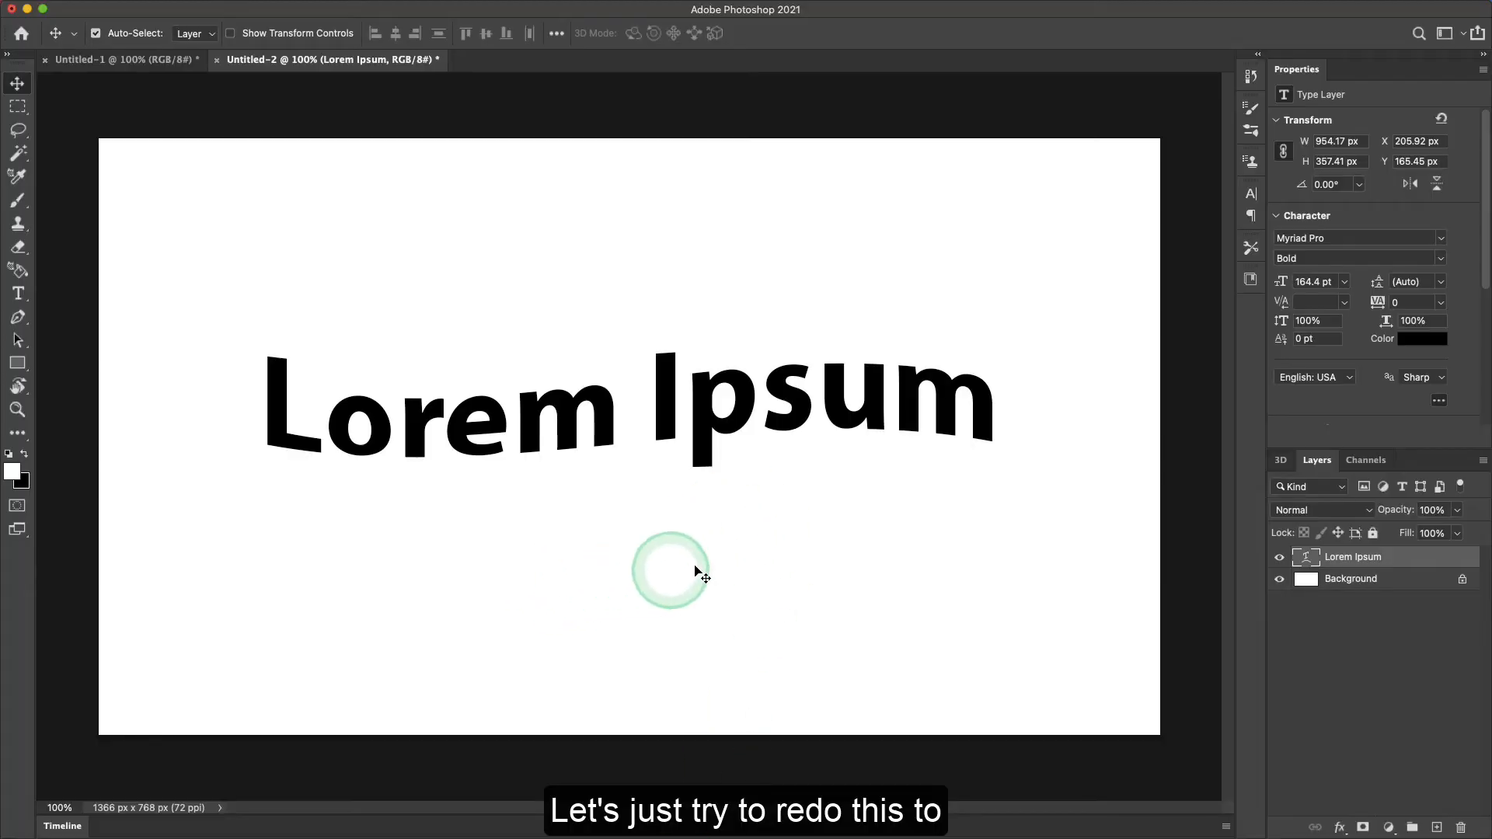
{"action": "left_click", "coordinate": [688, 553]}
{"action": "key", "text": "super+v"}
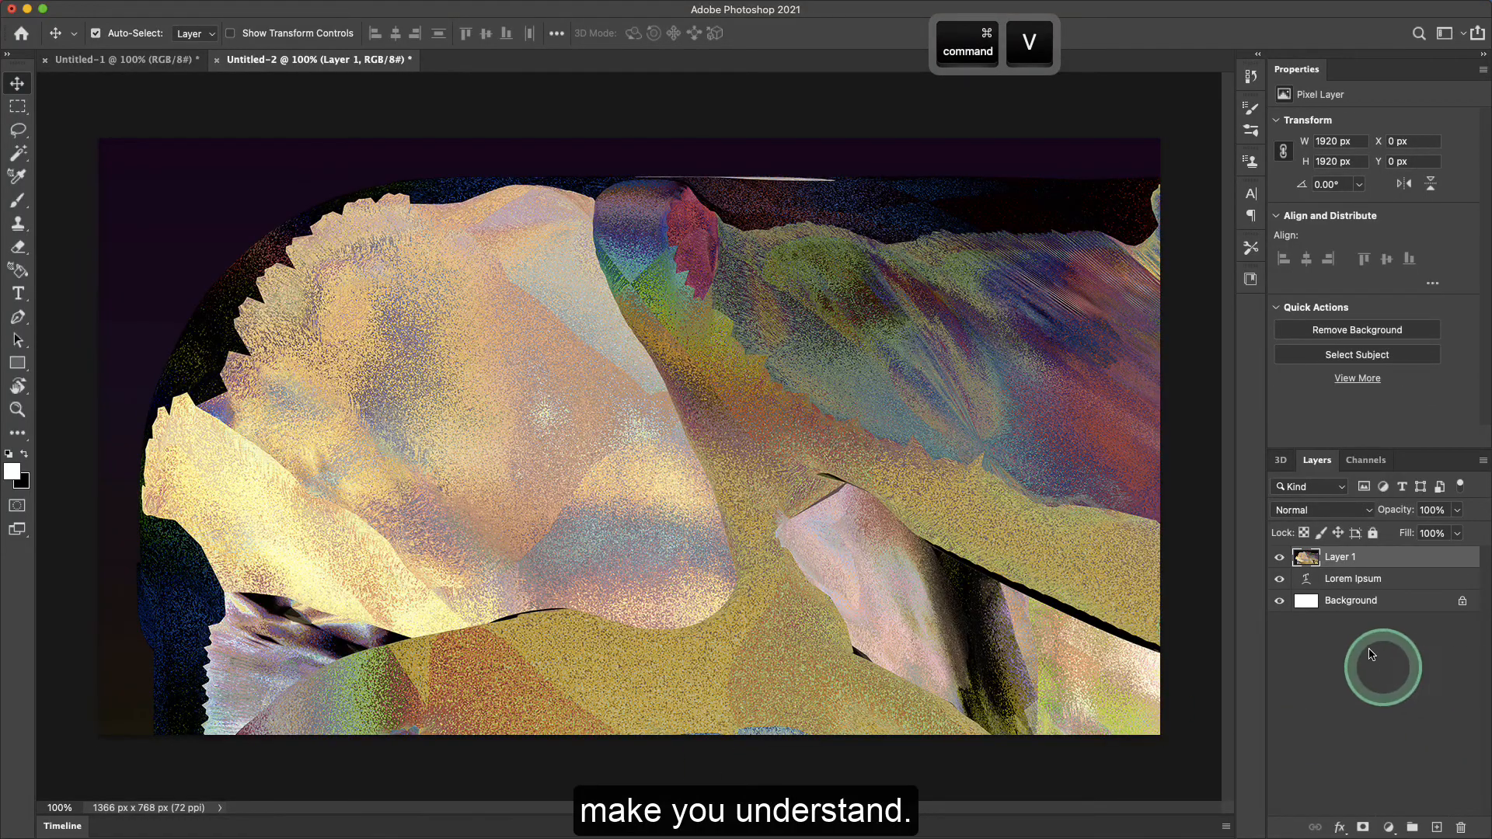
- Create a clipping mask so the pasted image layer fills only the "Lorem Ipsum" text layer beneath it
{"action": "left_click", "coordinate": [1350, 581]}
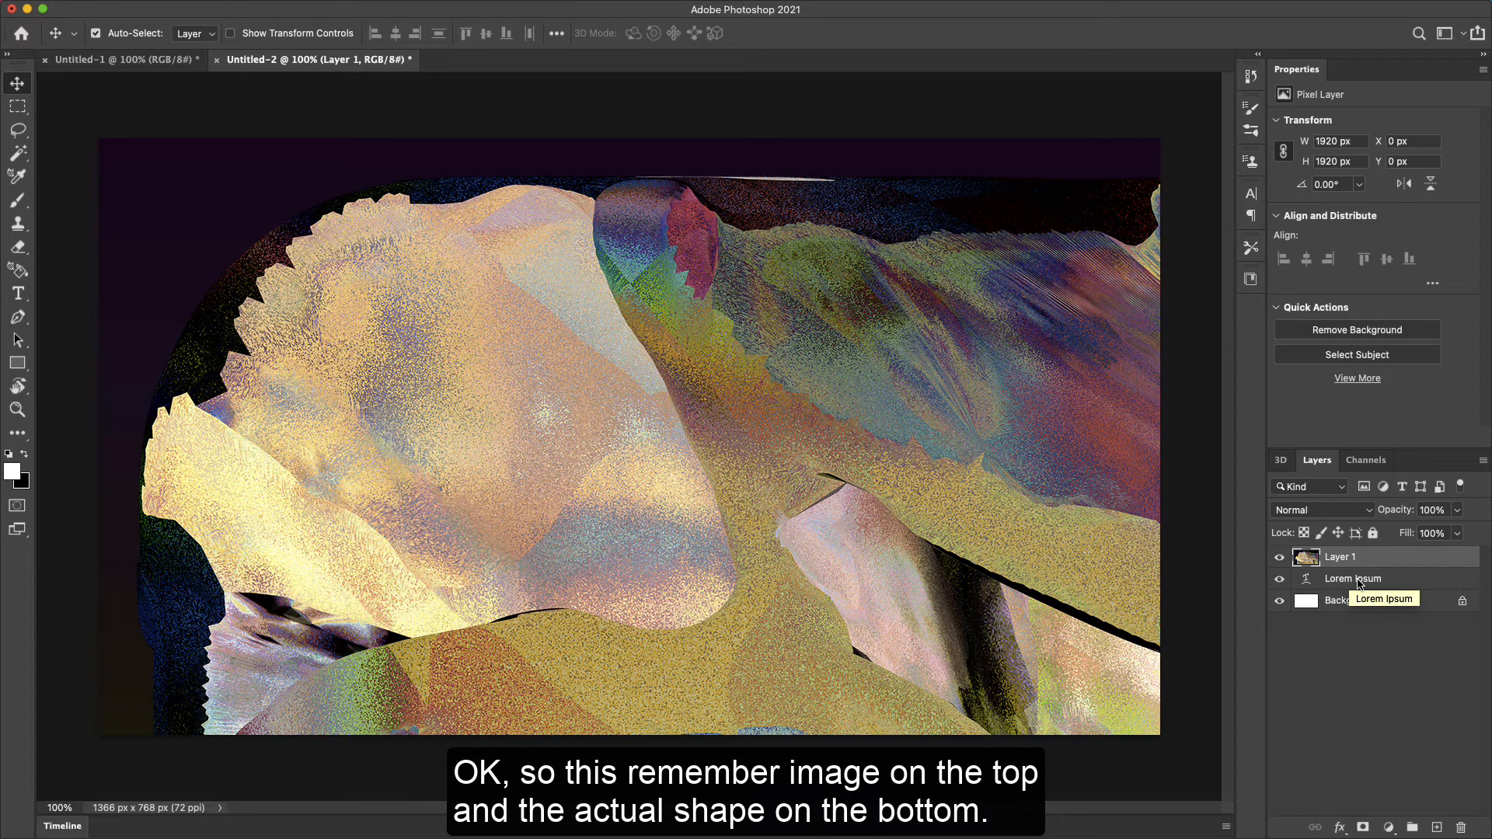
{"action": "left_click", "coordinate": [1364, 579]}
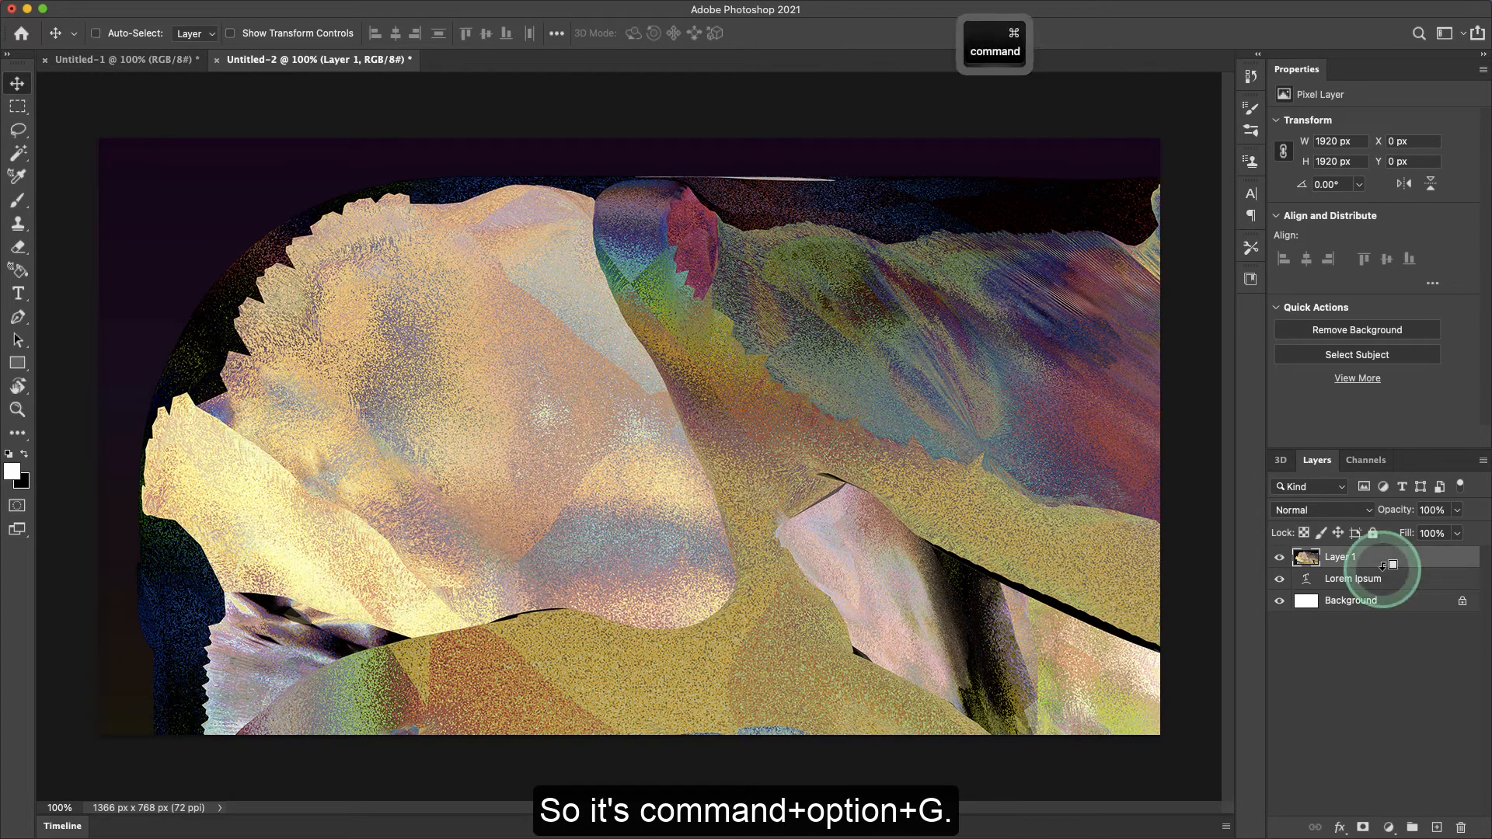
{"action": "key", "text": "super+alt+g"}
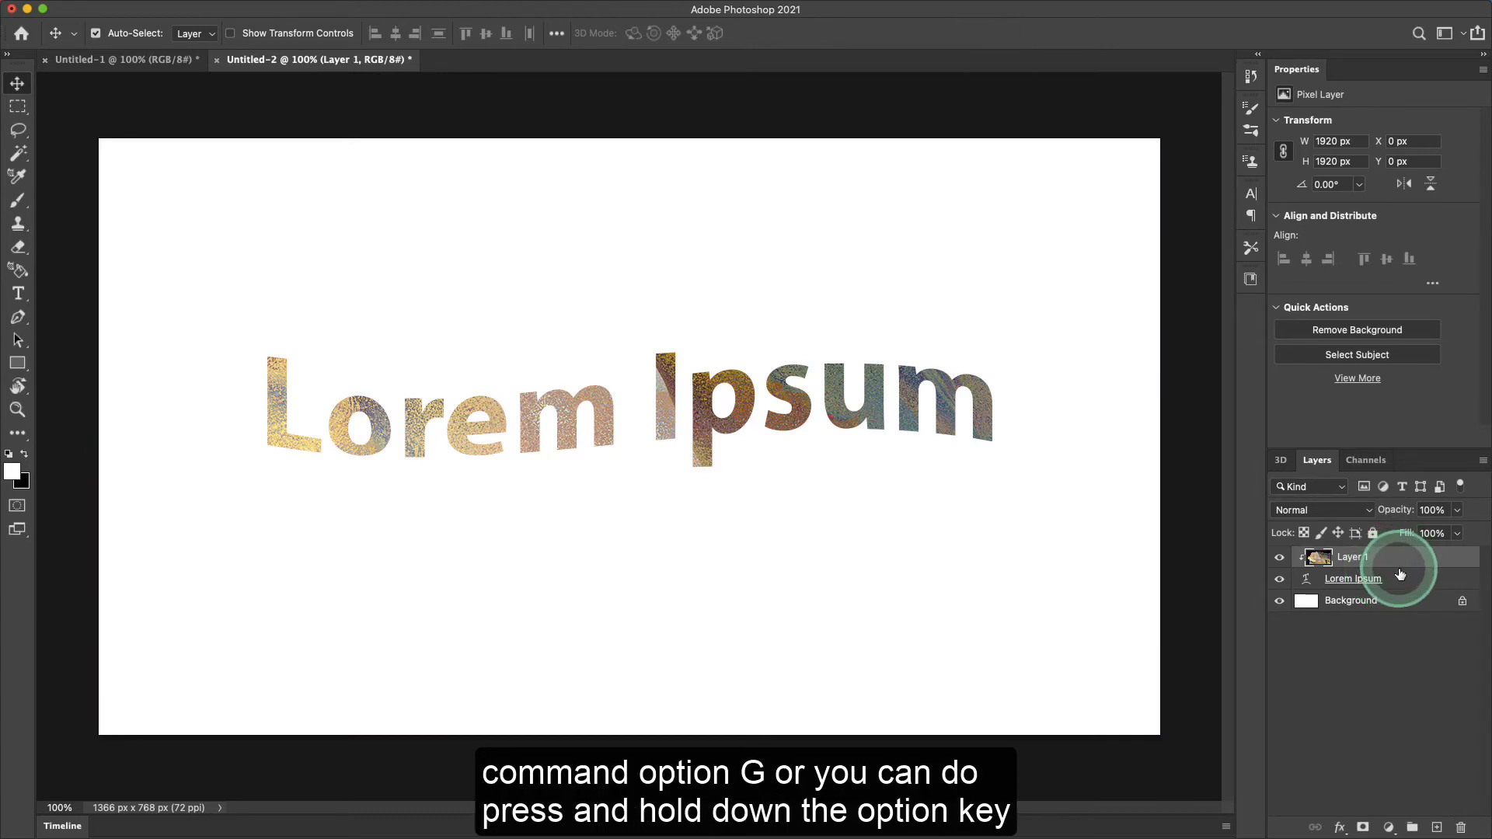
{"action": "key", "text": "alt"}
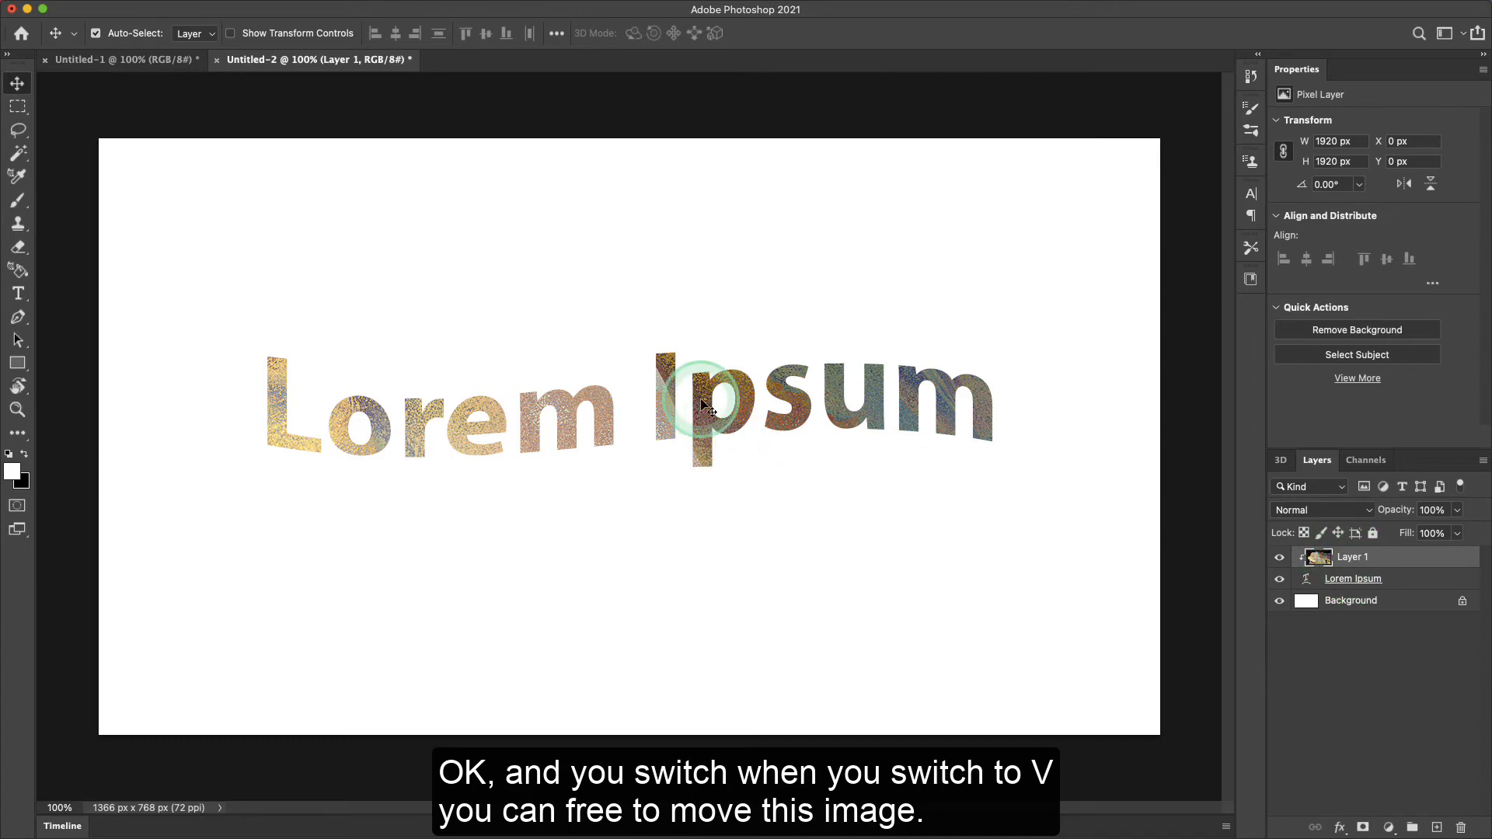
- Reposition the clipped image within the letters and move the "Lorem Ipsum" text slightly down and to the right on the canvas
{"action": "key", "text": "v"}
{"action": "left_click_drag", "start_coordinate": [715, 414], "coordinate": [645, 497]}
{"action": "left_click", "coordinate": [1374, 566]}
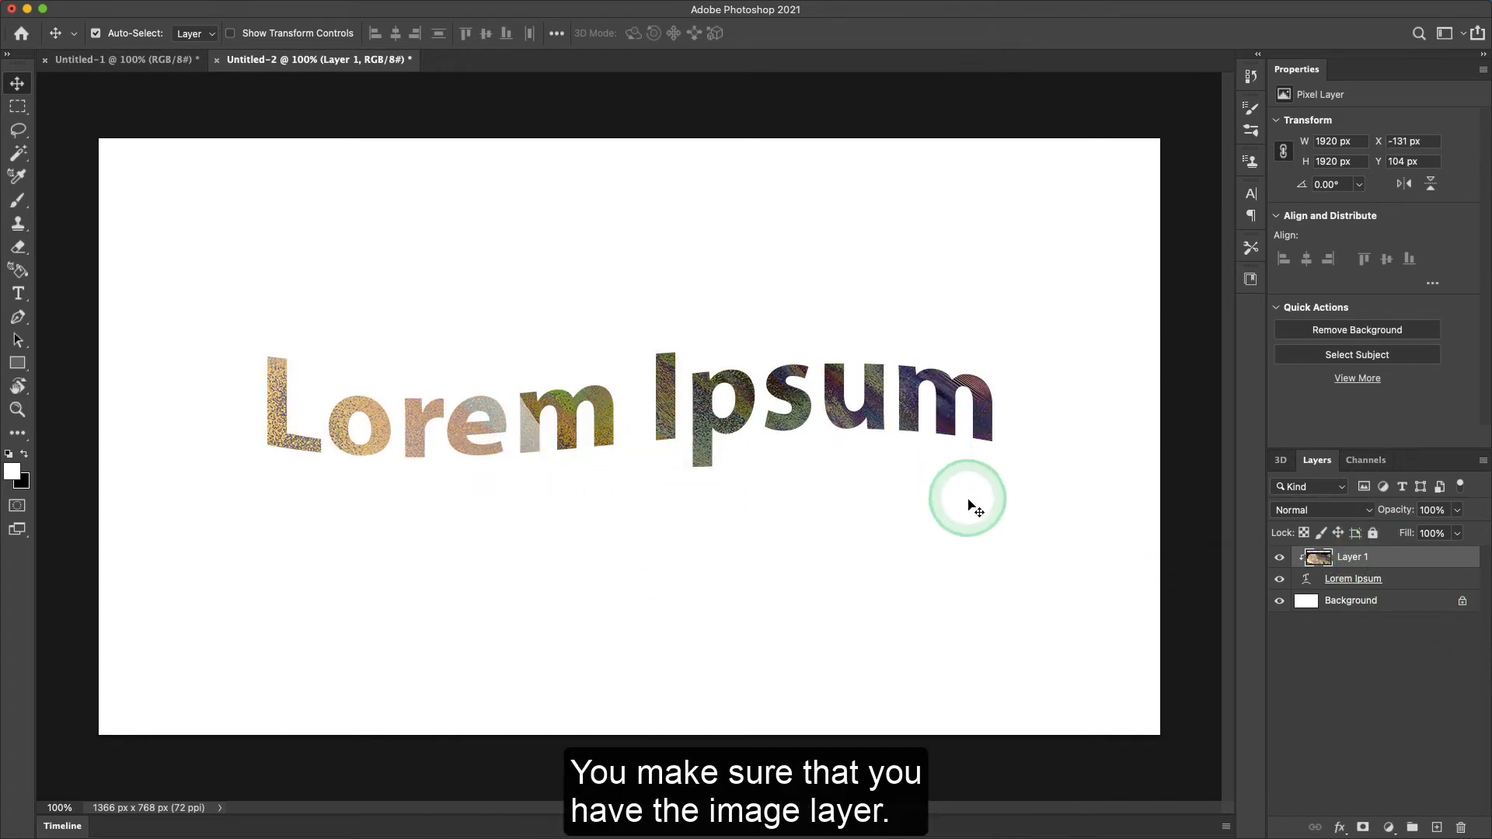
{"action": "left_click_drag", "start_coordinate": [969, 499], "coordinate": [826, 393]}
{"action": "left_click_drag", "start_coordinate": [980, 402], "coordinate": [1003, 424]}
{"action": "left_click", "coordinate": [1402, 561]}
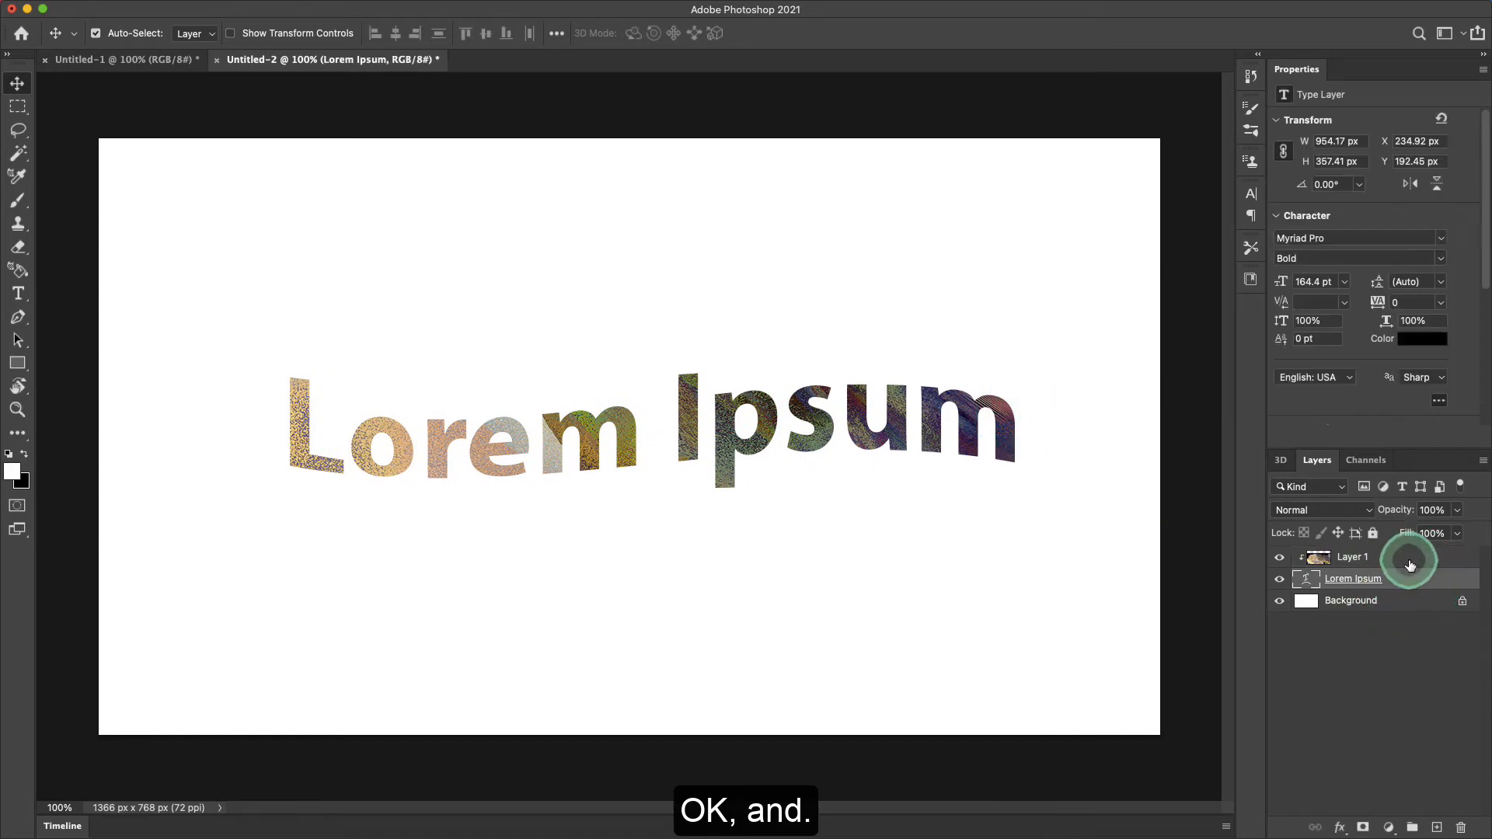
{"action": "left_click_drag", "start_coordinate": [962, 416], "coordinate": [843, 409]}
- Add a Solid Color fill layer in red ff0000 directly above the Background layer
{"action": "left_click", "coordinate": [1359, 600]}
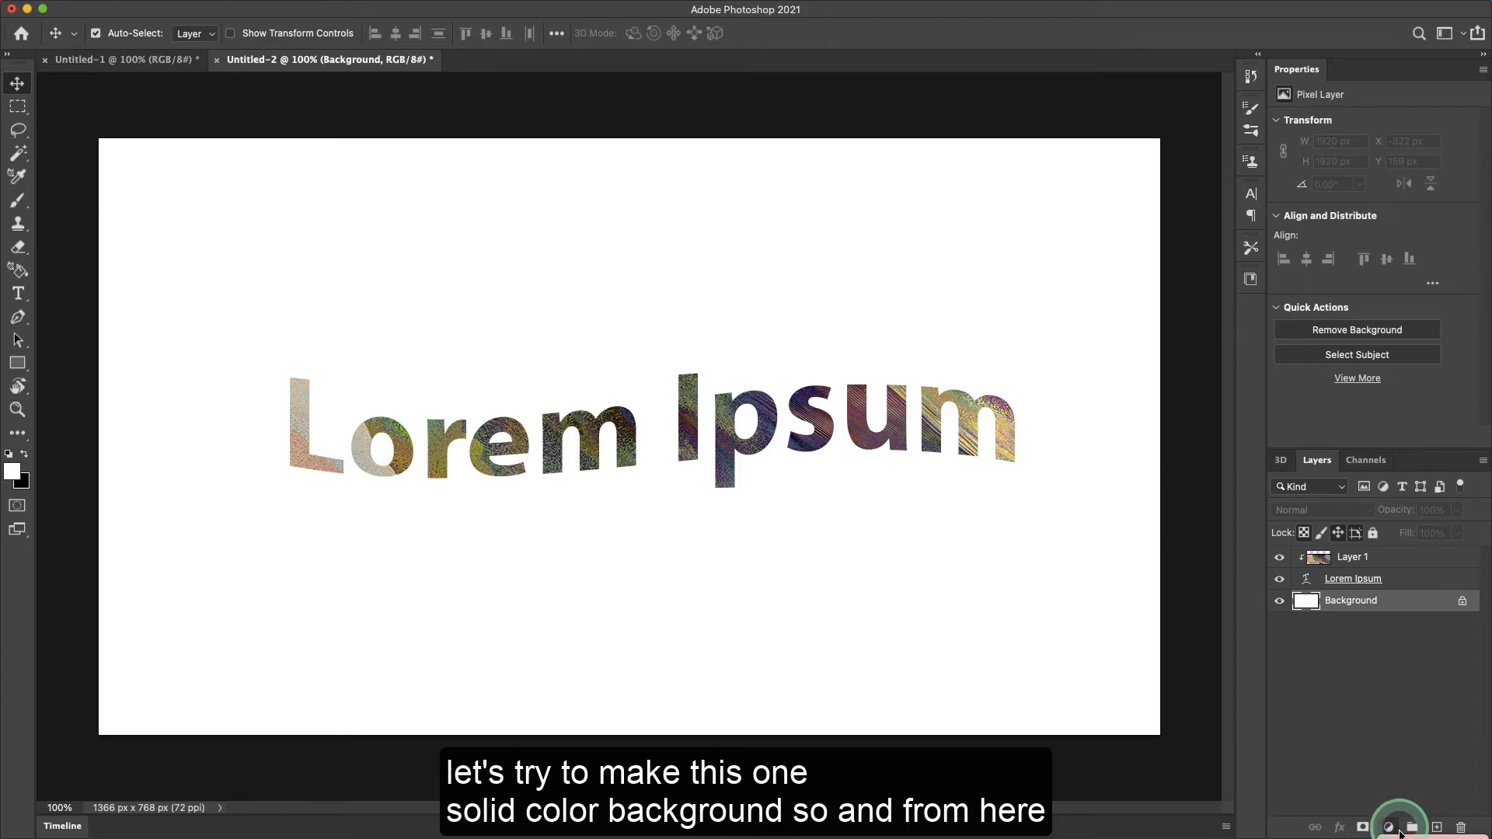
{"action": "key", "text": "super"}
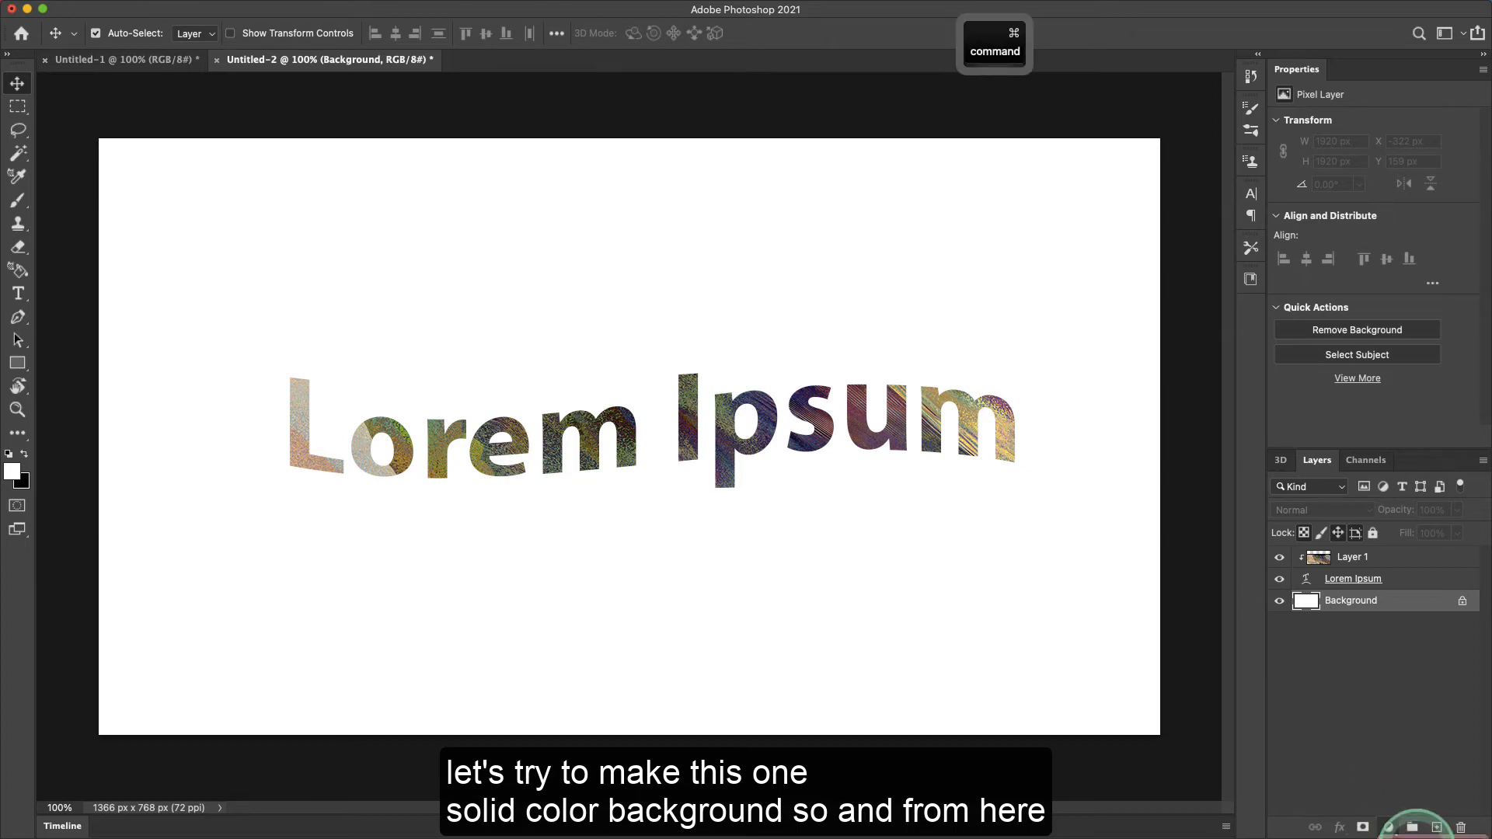
{"action": "left_click", "coordinate": [1416, 837]}
{"action": "left_click_drag", "start_coordinate": [937, 327], "coordinate": [1062, 286]}
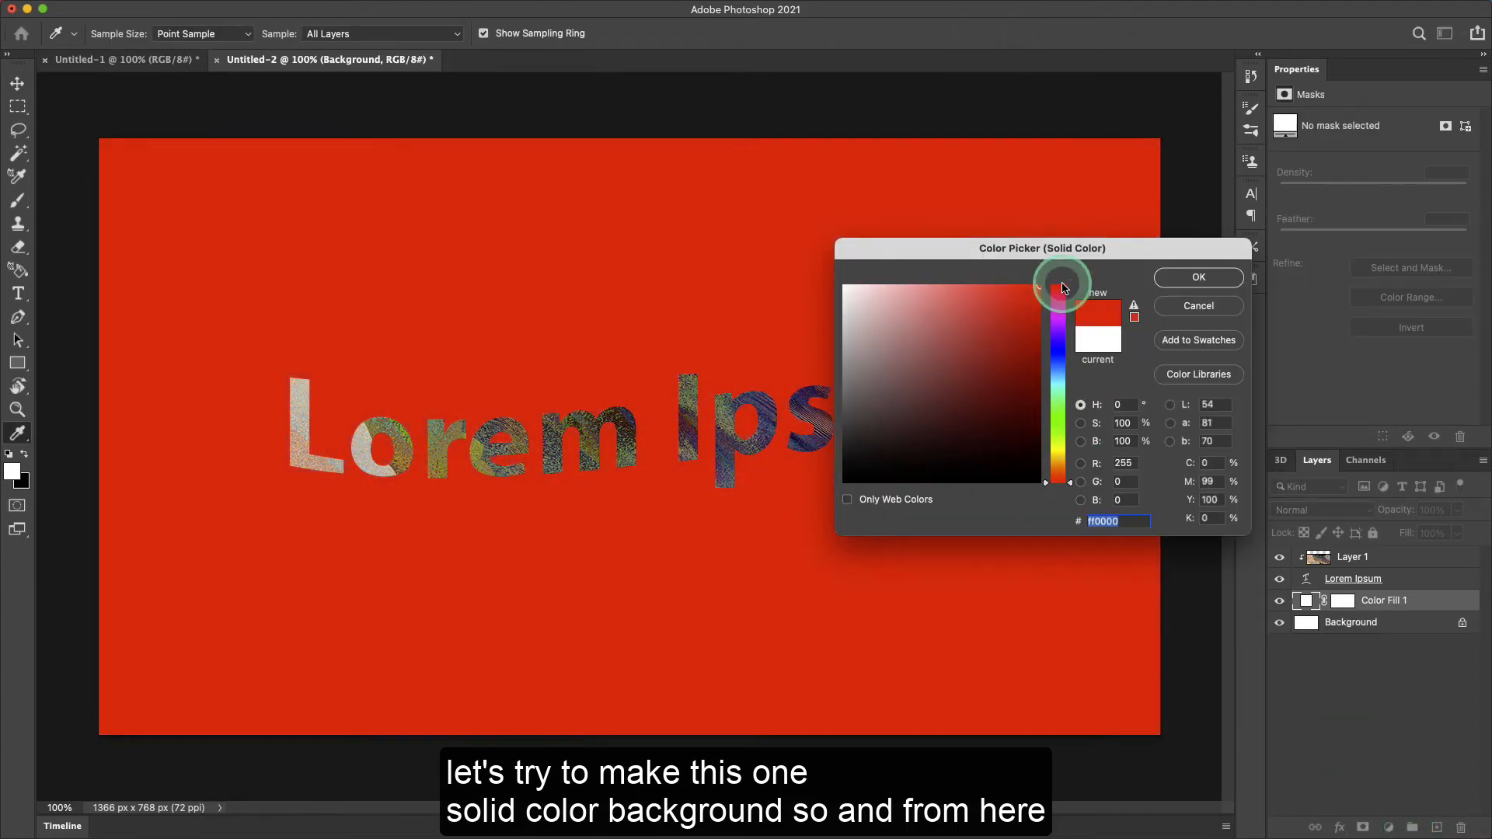
{"action": "left_click", "coordinate": [1198, 279]}
{"action": "key", "text": "v"}
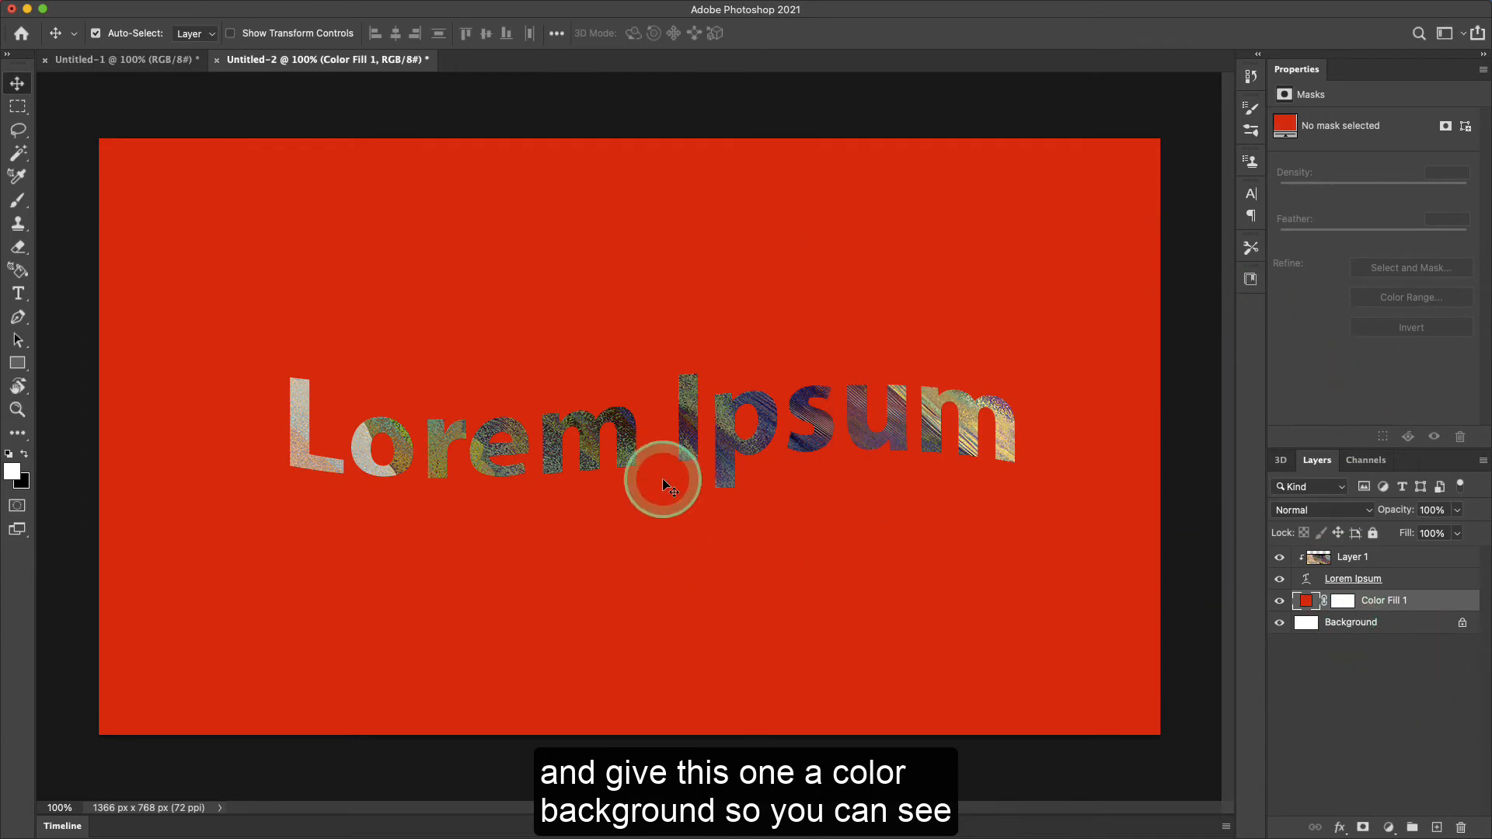
- Change the solid colour fill layer to dark red 670000
{"action": "double_click", "coordinate": [1307, 603]}
{"action": "left_click_drag", "start_coordinate": [968, 389], "coordinate": [1051, 401]}
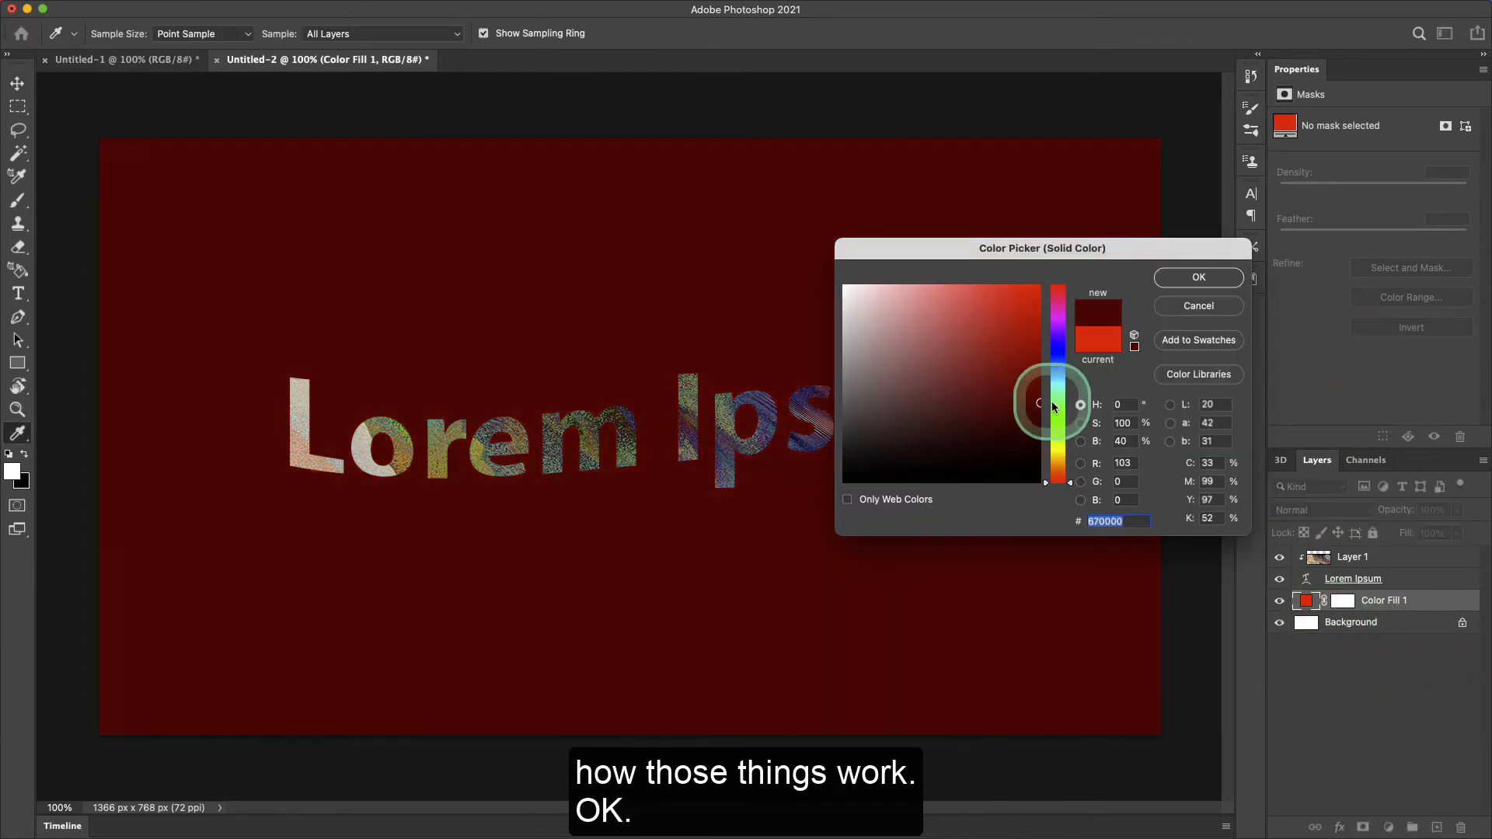
{"action": "left_click", "coordinate": [1195, 278]}
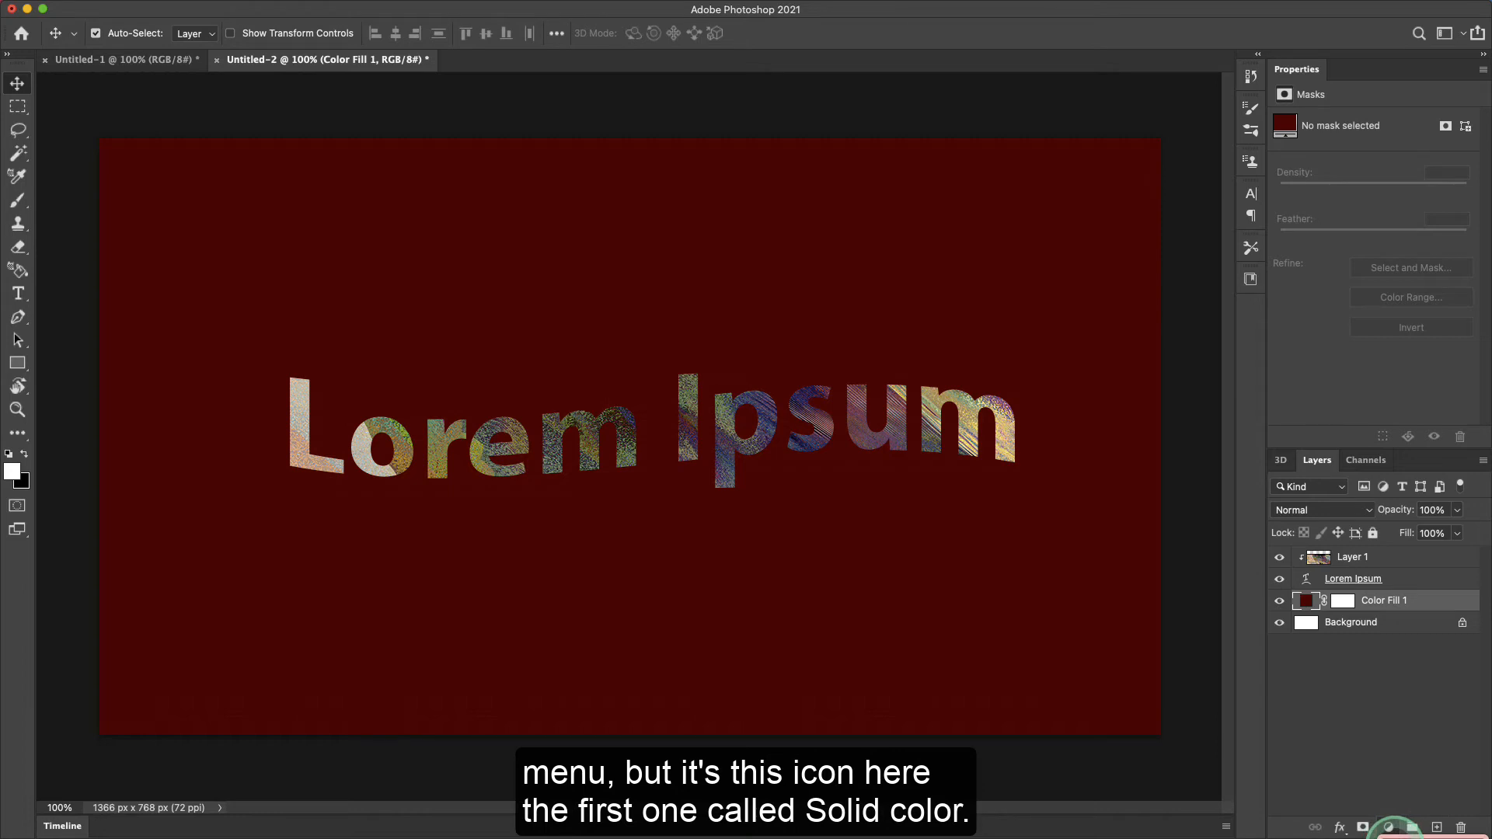
{"action": "left_click", "coordinate": [1388, 825]}
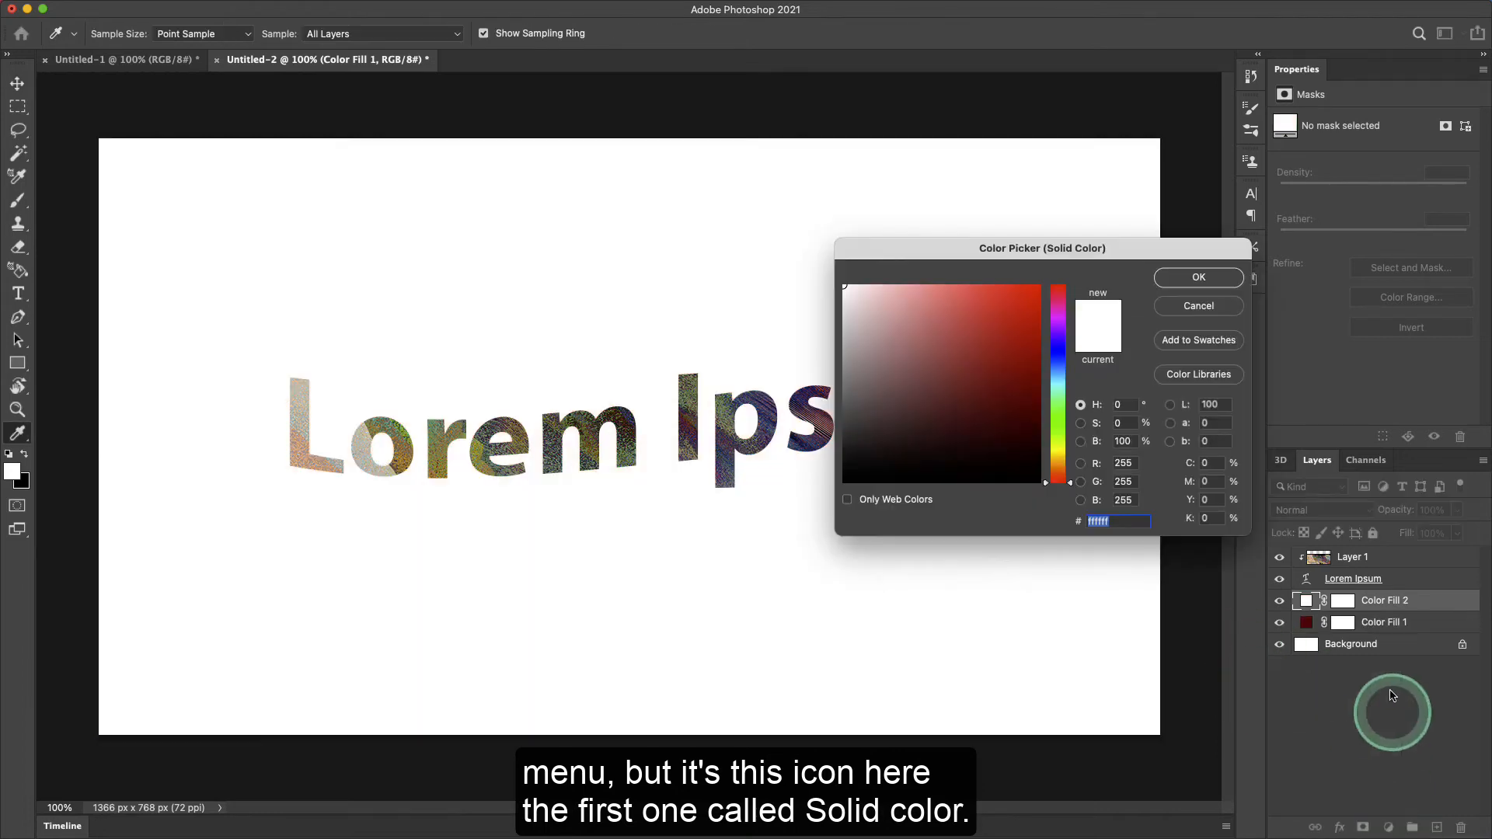
{"action": "left_click", "coordinate": [1198, 311]}
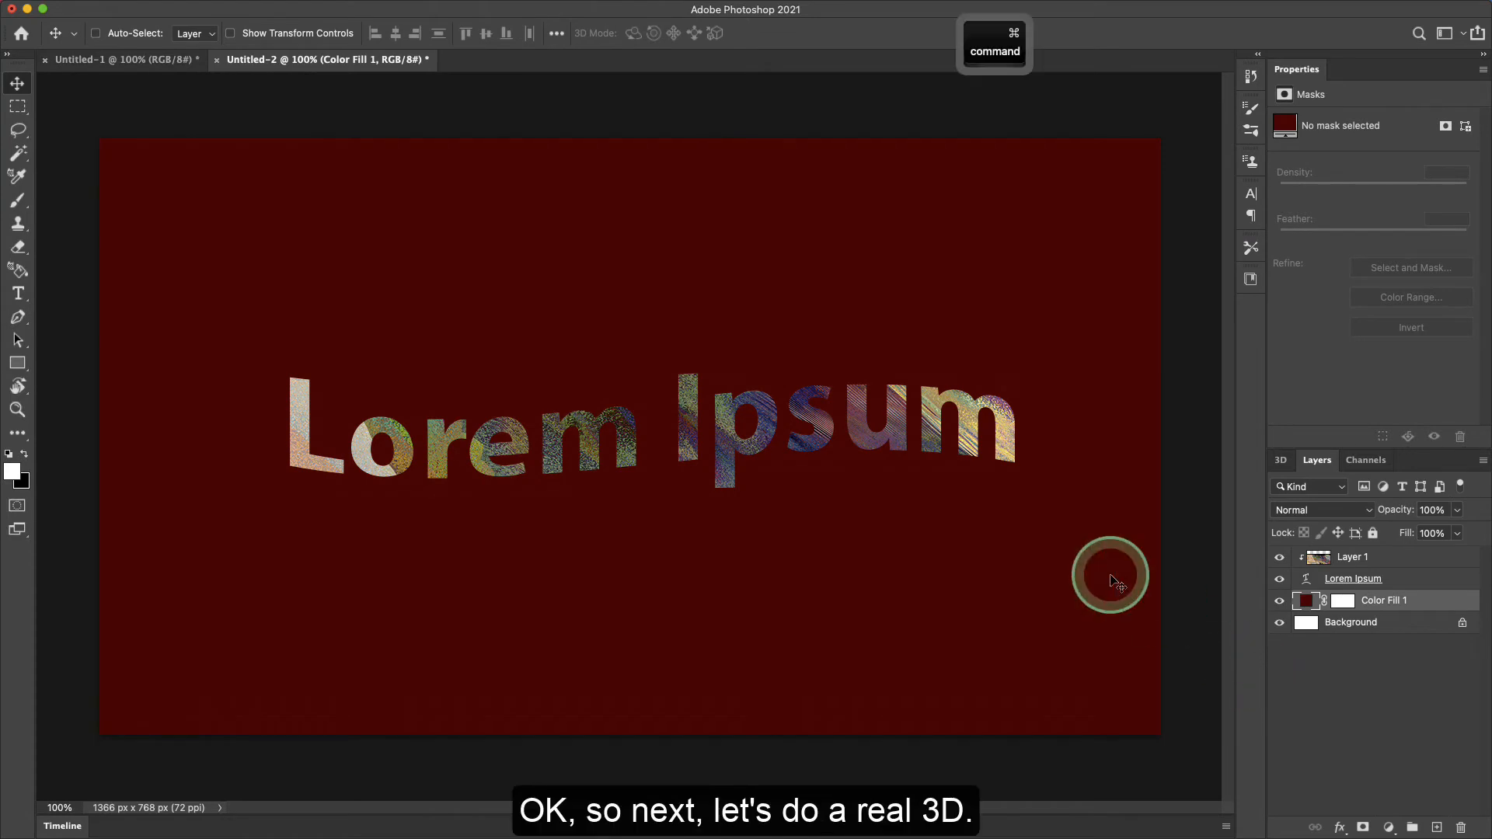
- Create a new 1366 x 768 px document at 72 ppi with a white background
{"action": "key", "text": "super+n"}
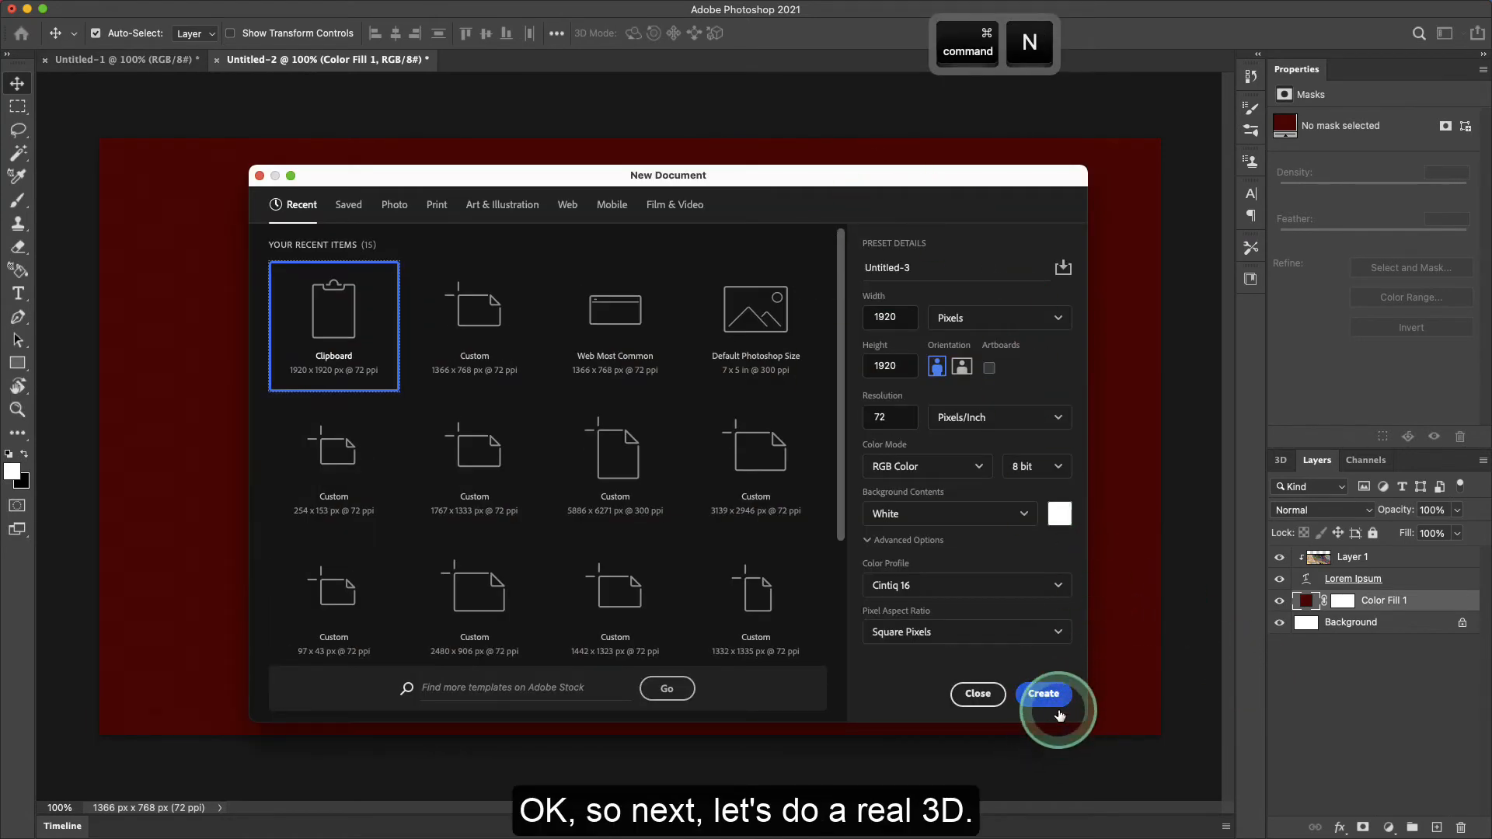
{"action": "left_click", "coordinate": [471, 334]}
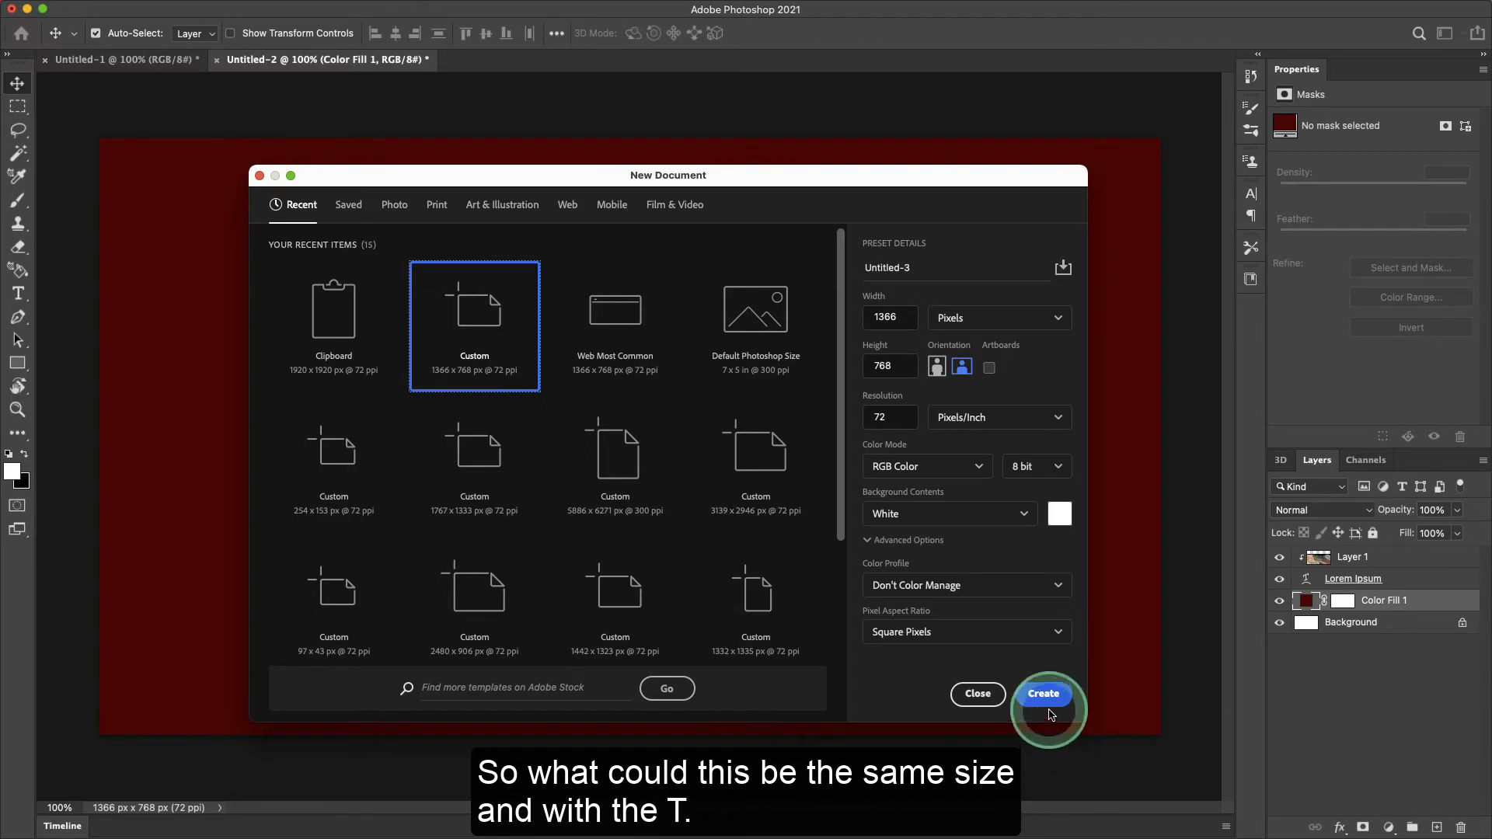
{"action": "left_click", "coordinate": [1043, 693]}
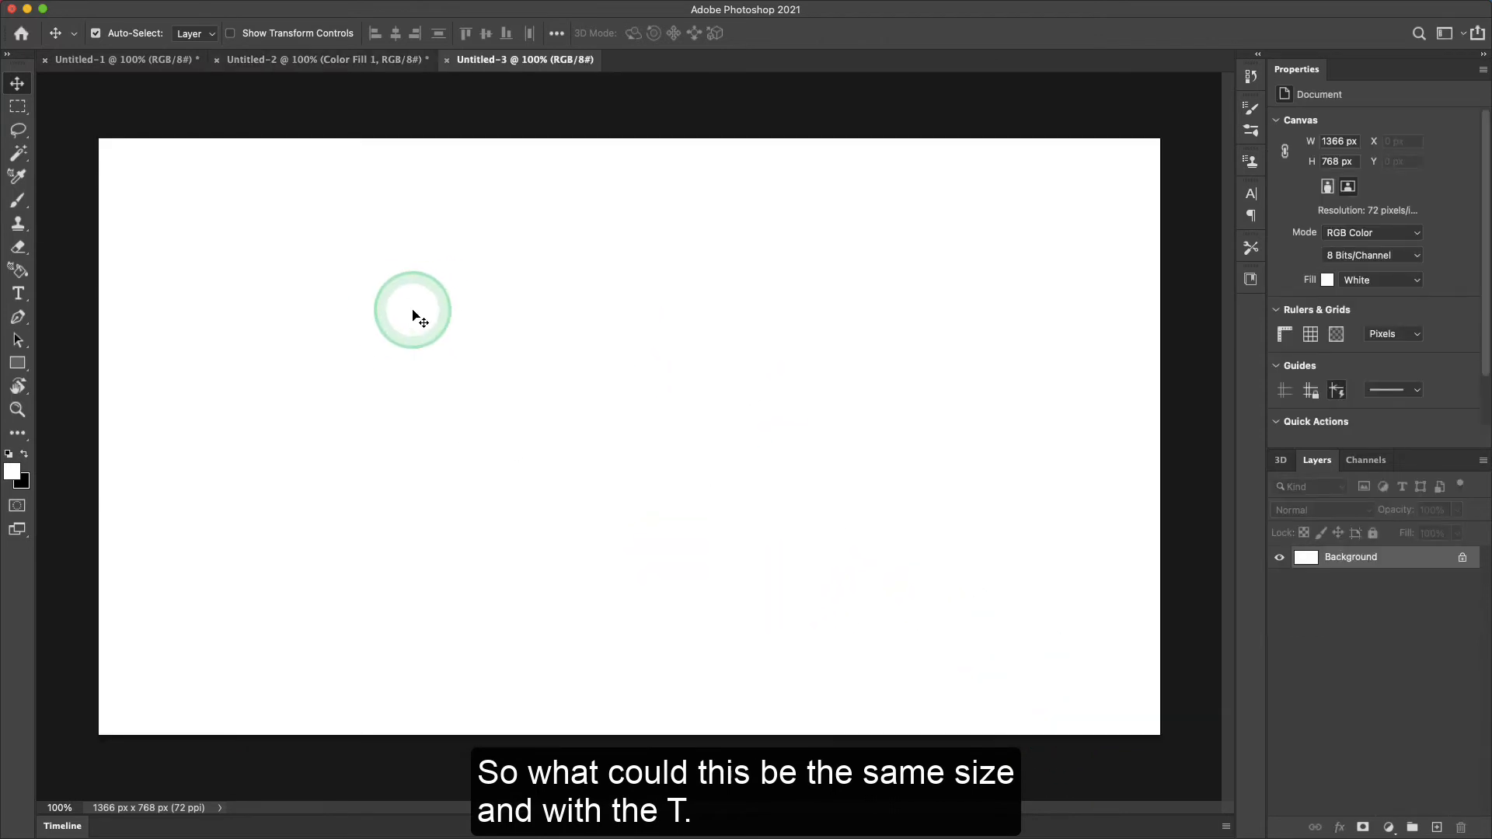
- Add "Lorem Ipsum" placeholder text with the Type tool near the middle of the new canvas and commit it
{"action": "key", "text": "t"}
{"action": "left_click", "coordinate": [526, 393]}
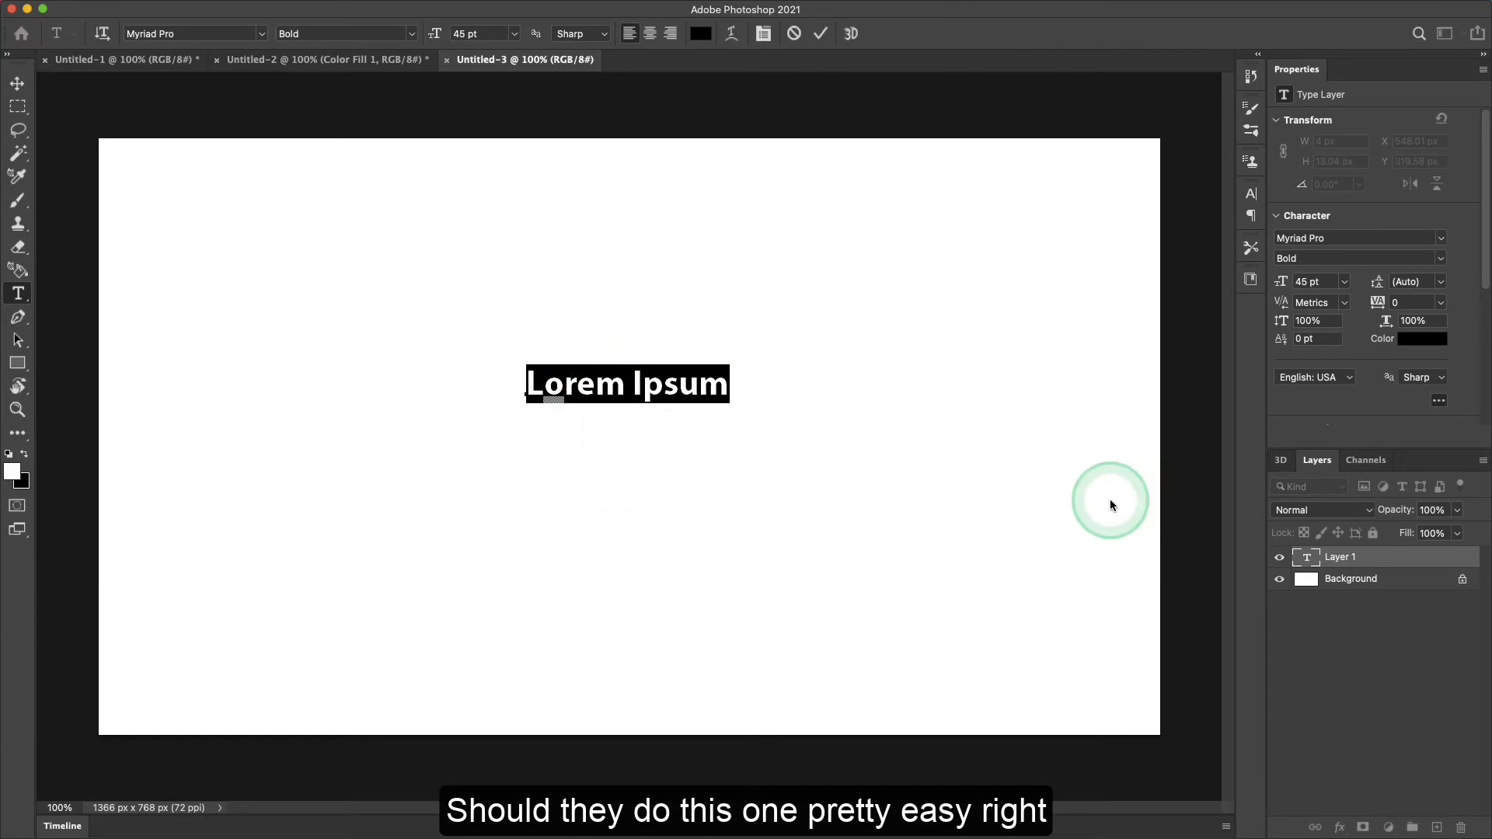
{"action": "key", "text": "BackSpace"}
{"action": "key", "text": "super+z"}
{"action": "key", "text": "Return"}
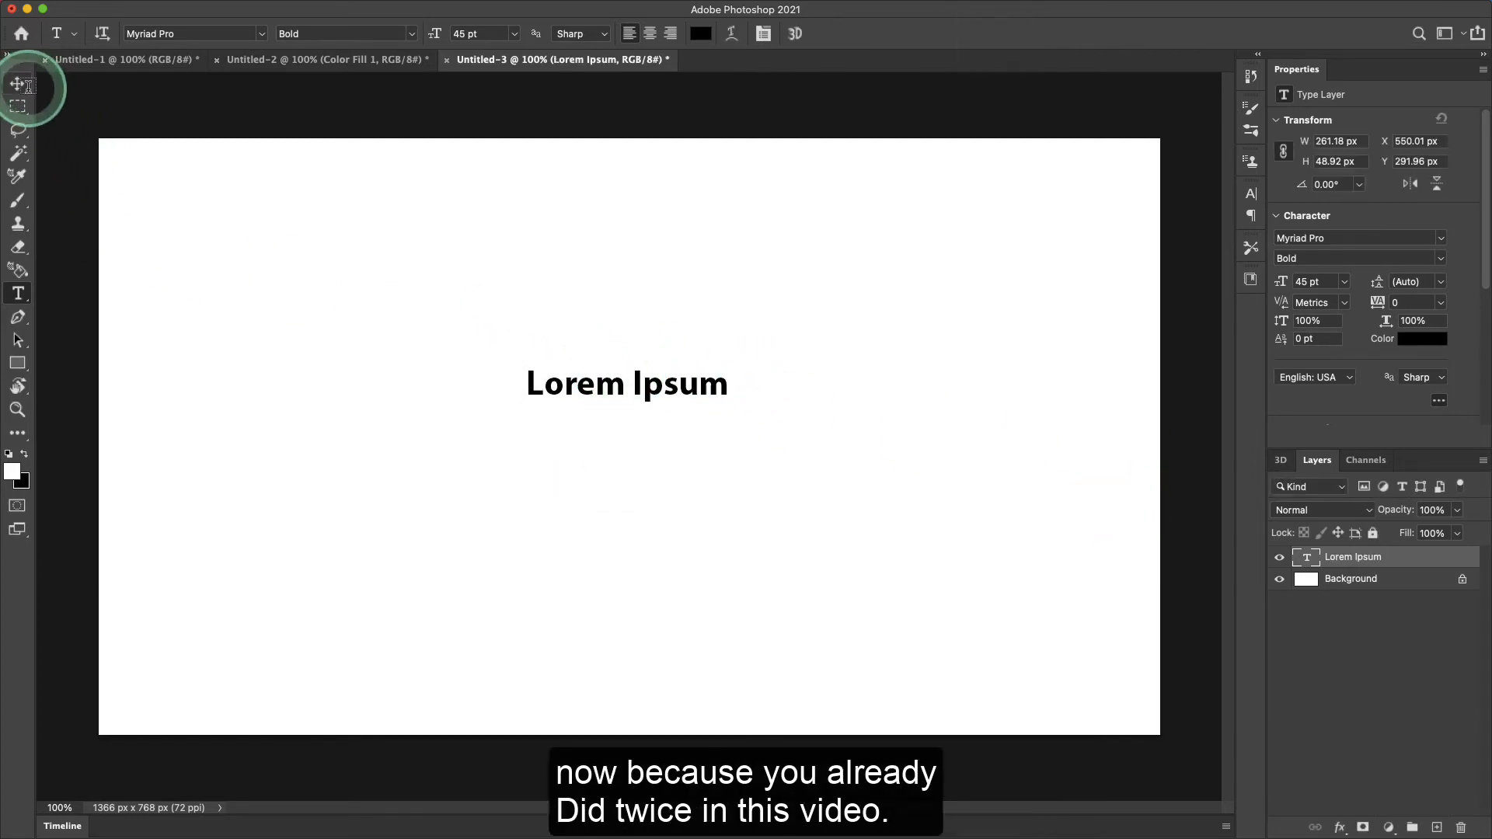
- Scale the "Lorem Ipsum" text proportionally to 324% with Free Transform, move it to the canvas centre and apply the transformation
{"action": "key", "text": "super+t"}
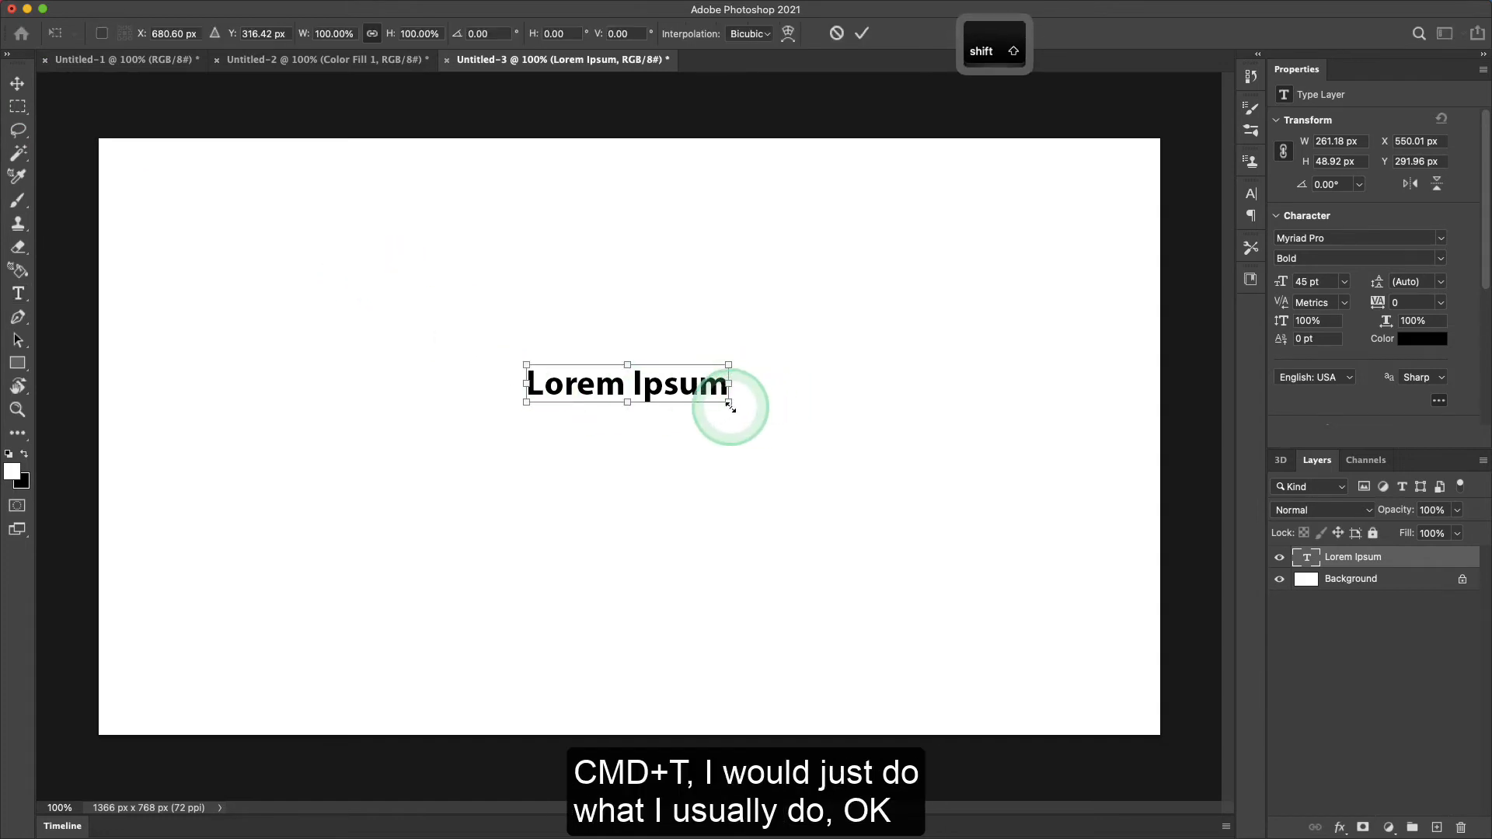
{"action": "left_click_drag", "start_coordinate": [730, 406], "coordinate": [1042, 572]}
{"action": "key", "text": "super+z"}
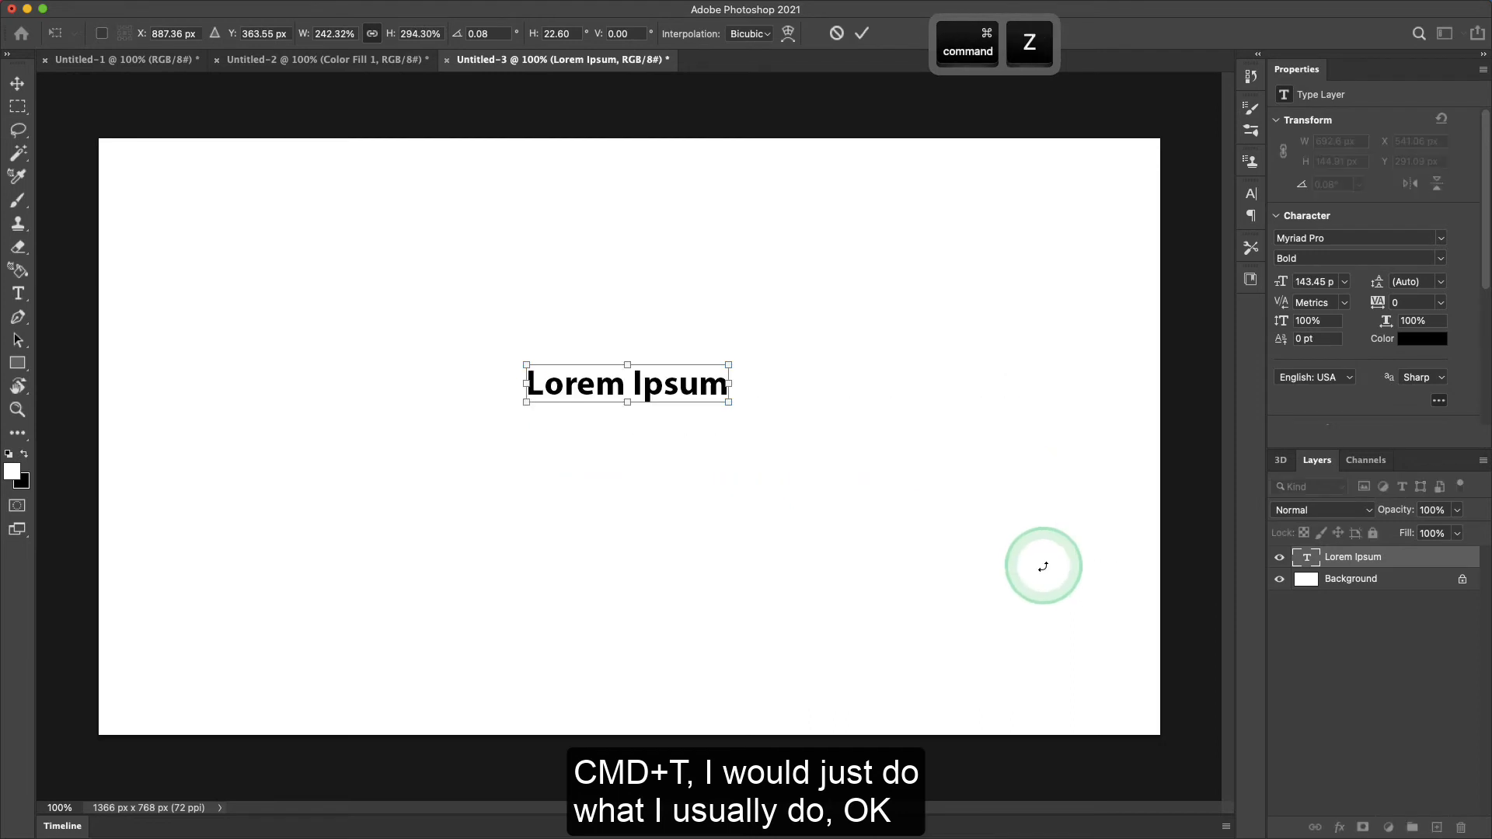
{"action": "left_click_drag", "start_coordinate": [732, 404], "coordinate": [1182, 482]}
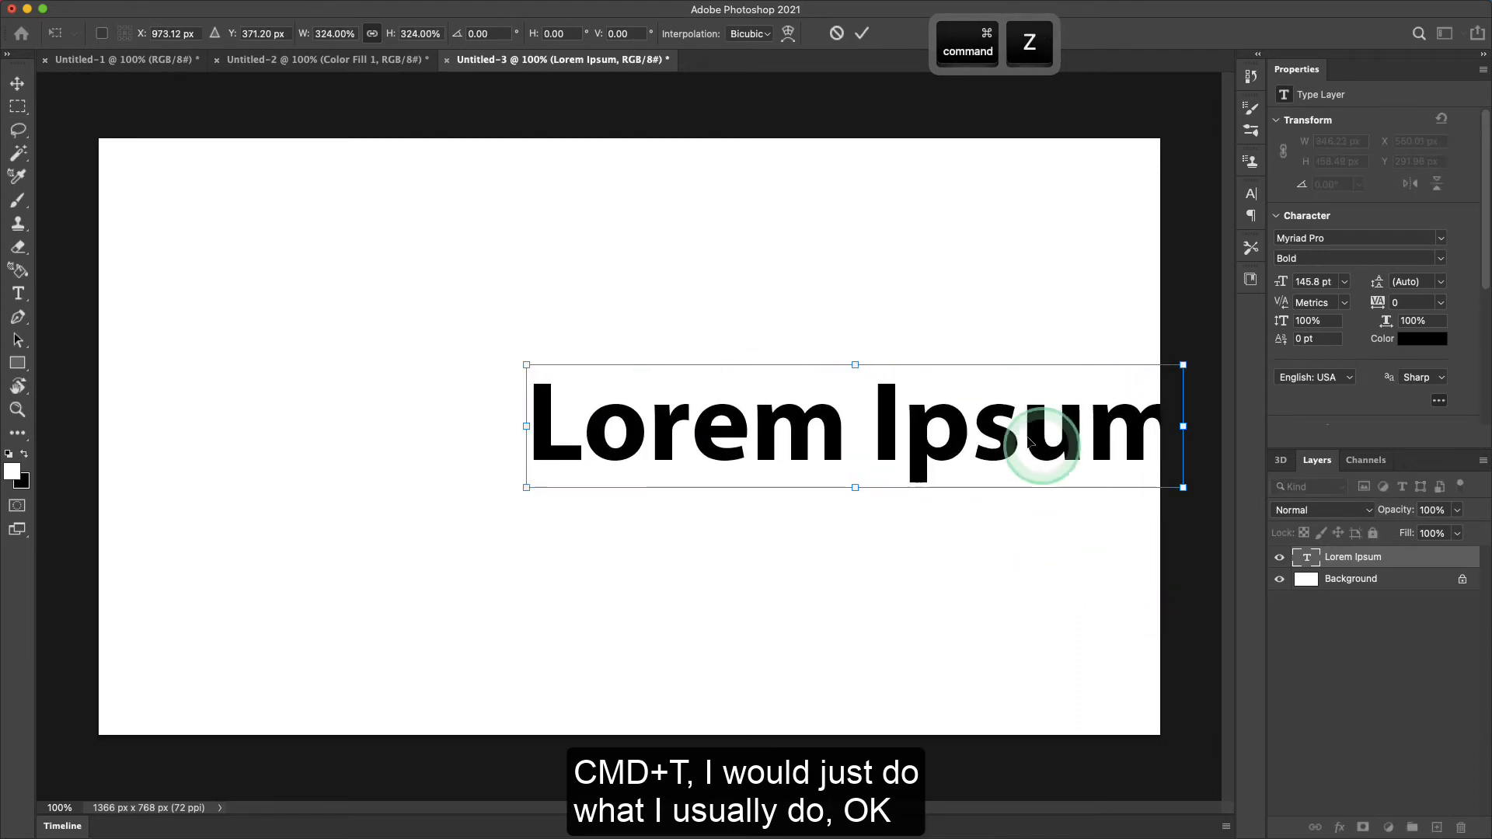
{"action": "left_click_drag", "start_coordinate": [1039, 443], "coordinate": [787, 420]}
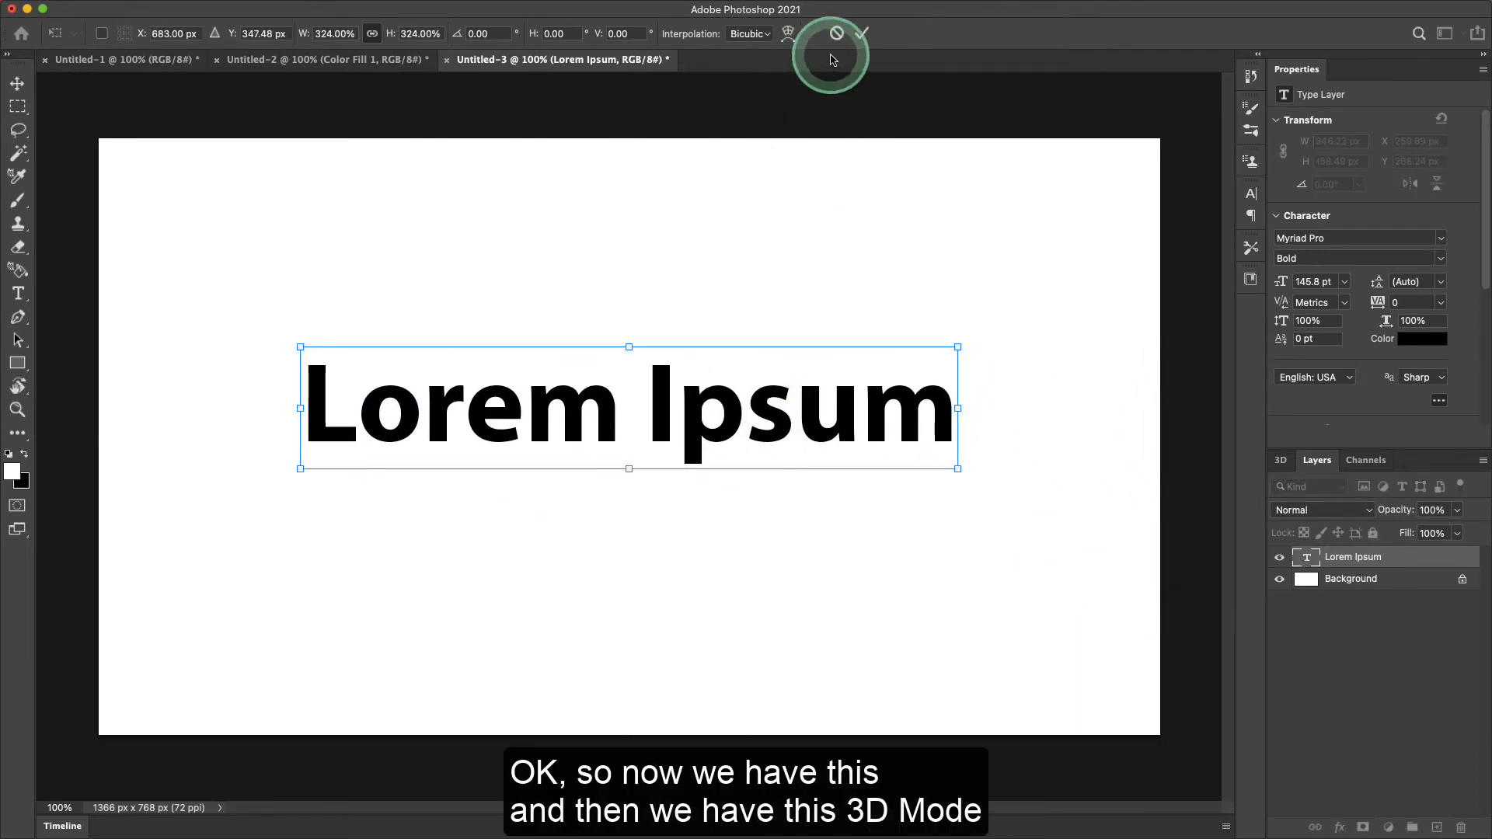
{"action": "left_click", "coordinate": [861, 33]}
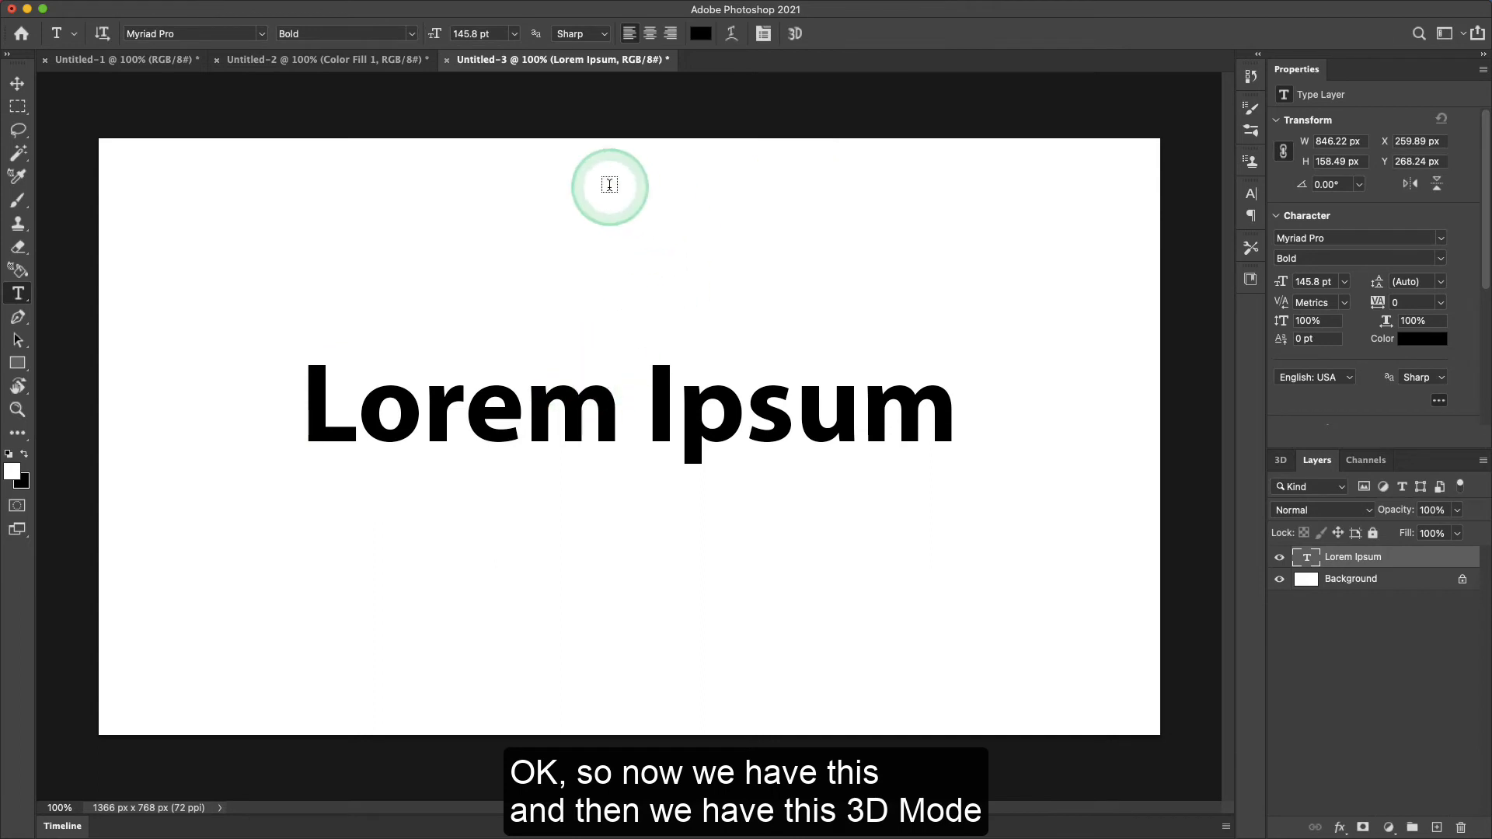
- Convert the "Lorem Ipsum" text to a 3D extrusion and set its text colour to red (RGB 216, 22, 22)
{"action": "left_click", "coordinate": [796, 34]}
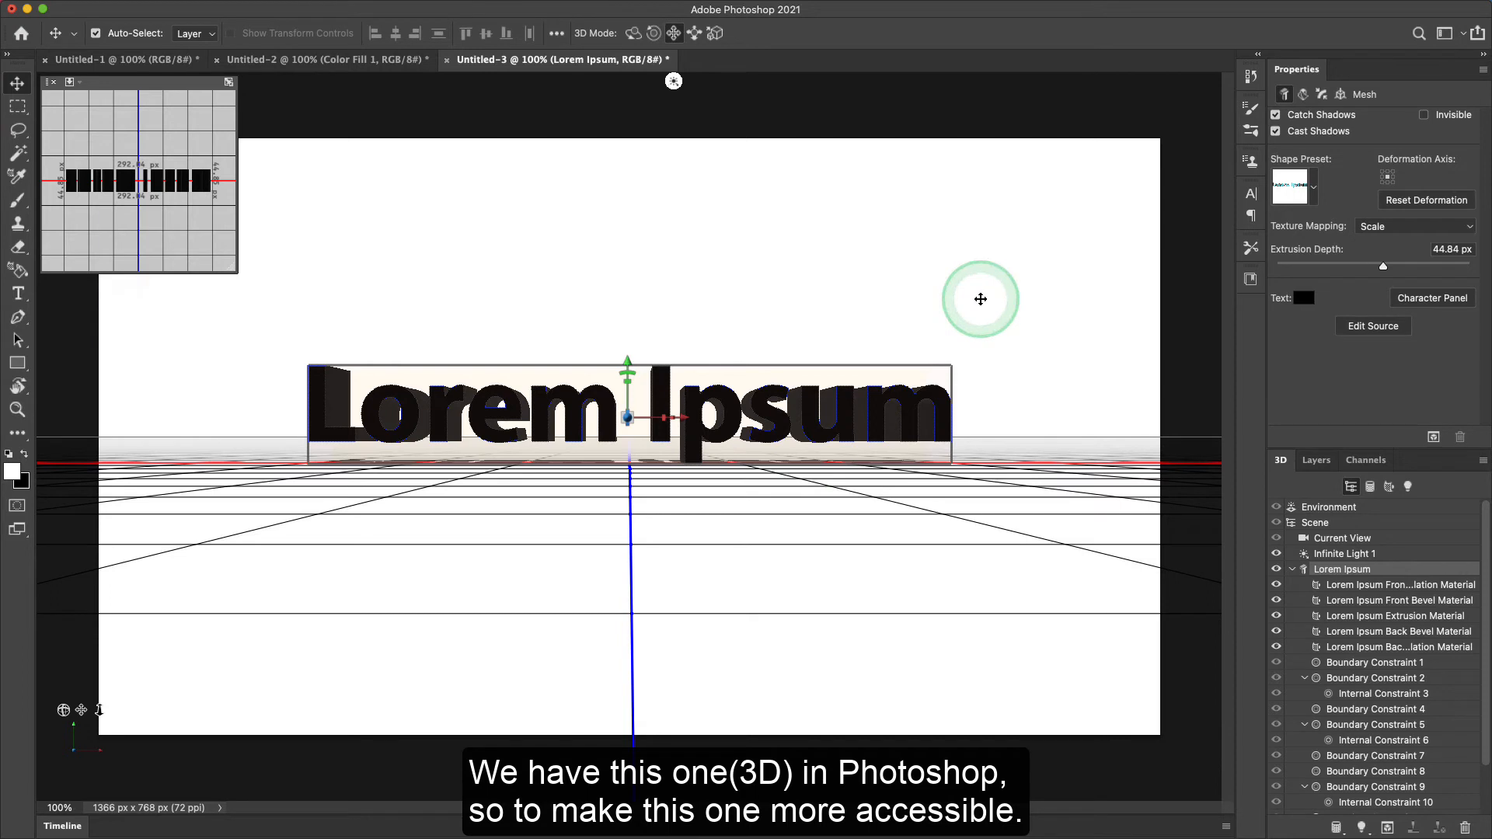
{"action": "left_click", "coordinate": [1304, 298]}
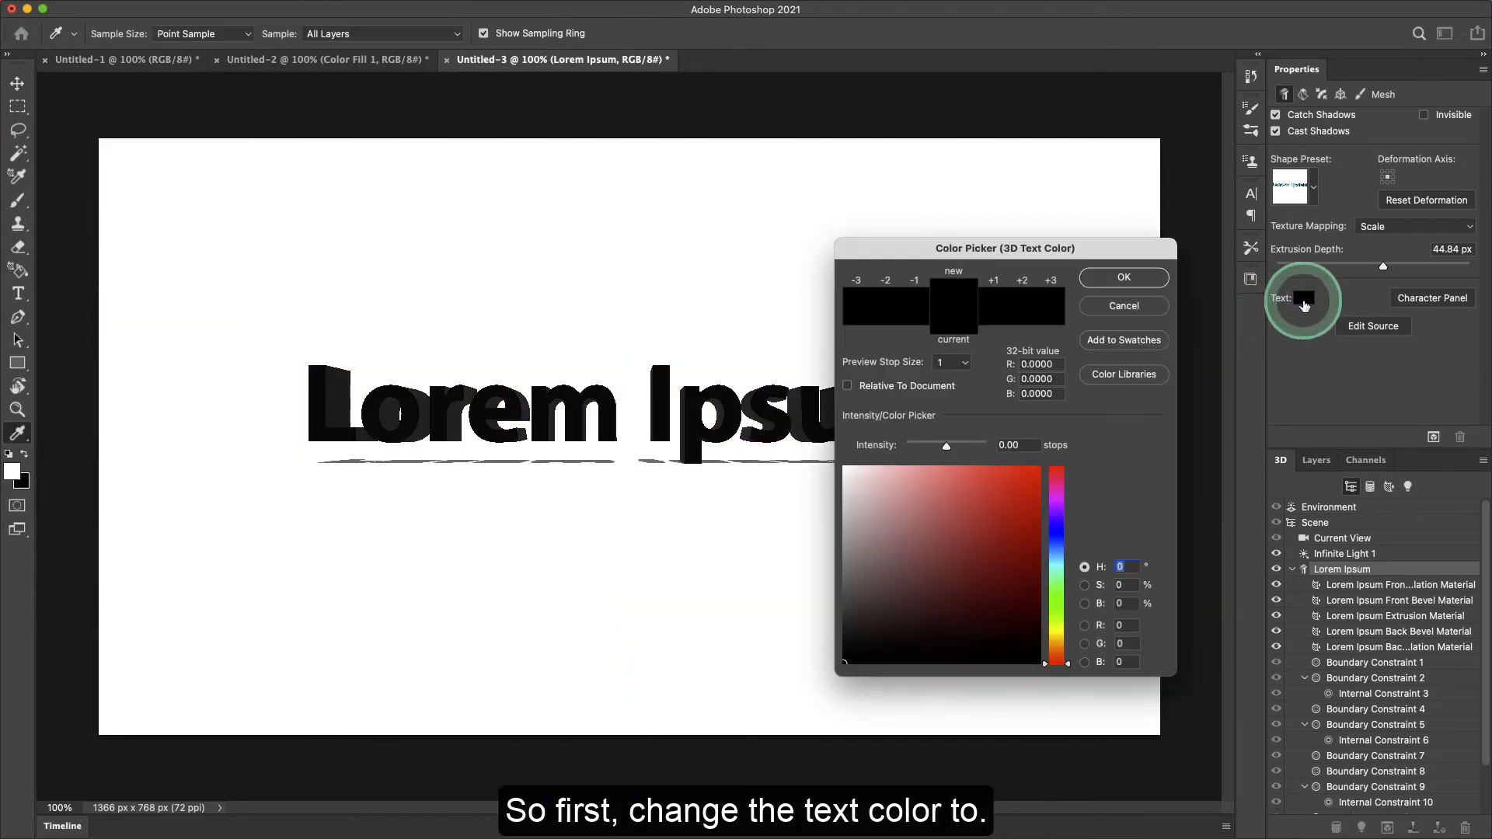
{"action": "mouse_move", "coordinate": [1009, 489]}
{"action": "left_mouse_down"}
{"action": "mouse_move", "coordinate": [992, 510]}
{"action": "mouse_move", "coordinate": [1020, 495]}
{"action": "left_mouse_up"}
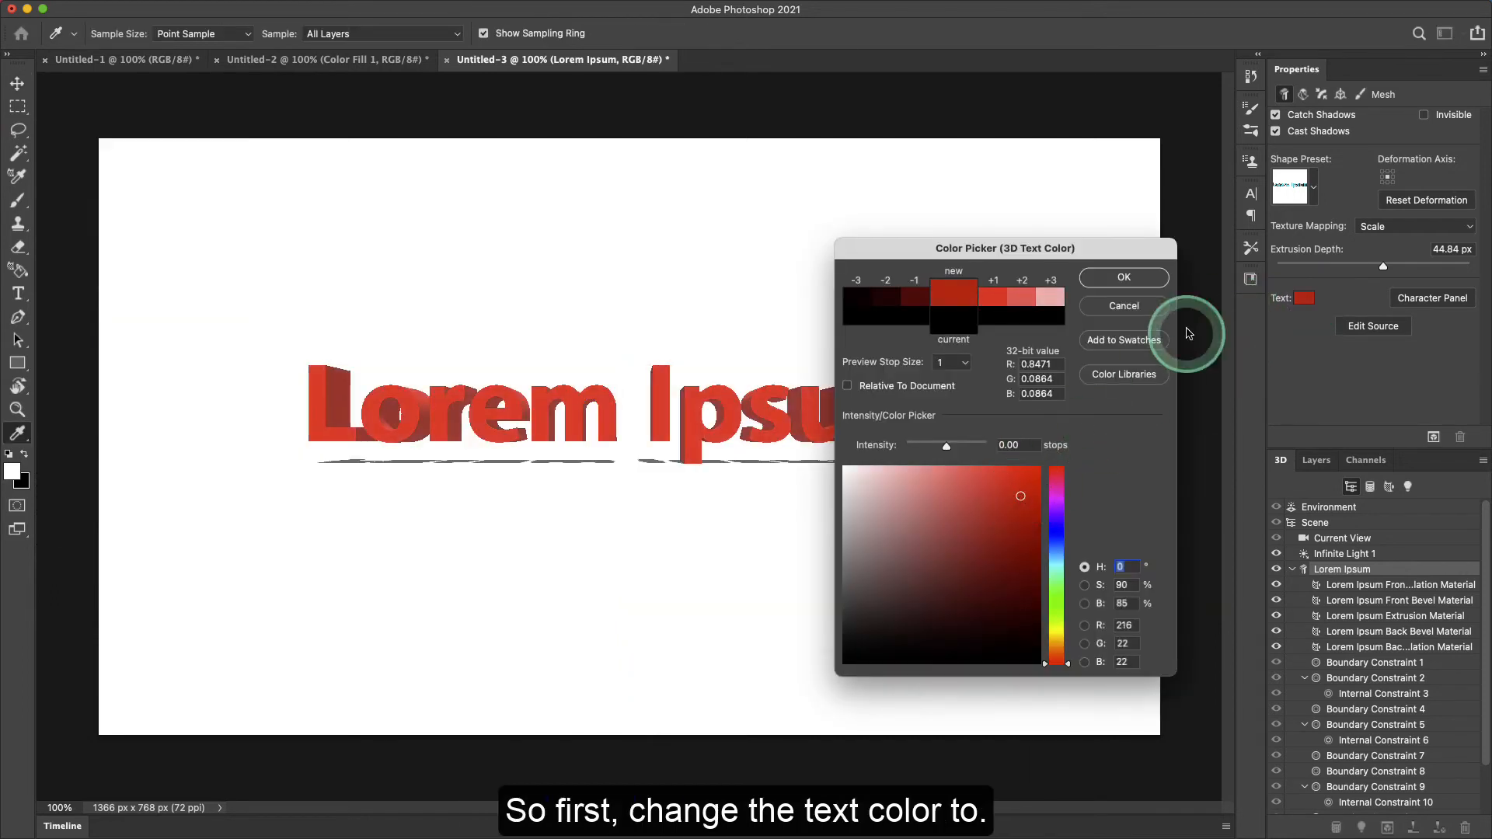
{"action": "left_click", "coordinate": [1143, 289]}
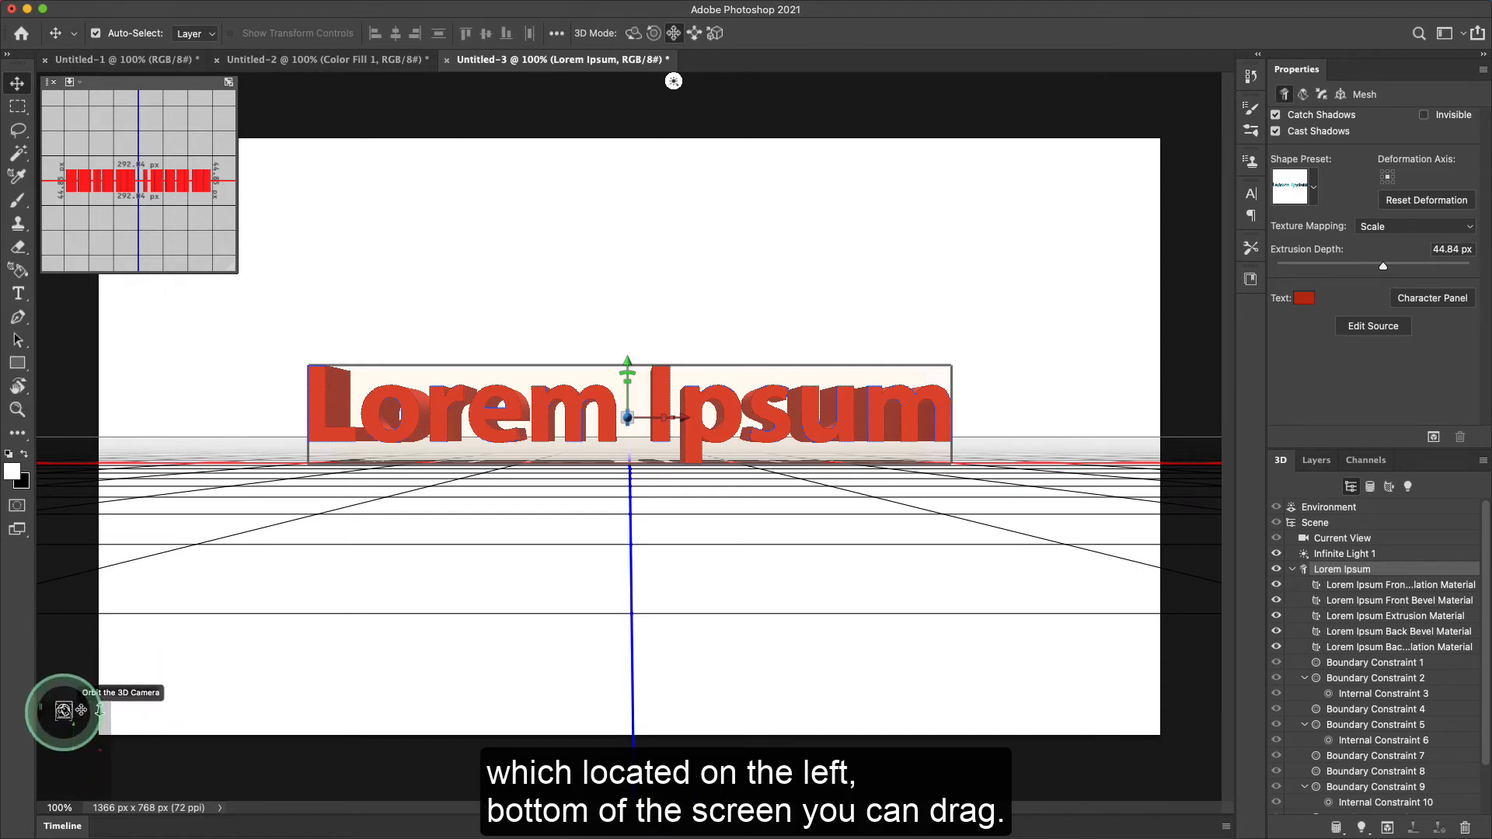
- Orbit the 3D camera to an angled view from above and pan it so the text sits slightly lower and further right
{"action": "mouse_move", "coordinate": [63, 712]}
{"action": "left_mouse_down"}
{"action": "mouse_move", "coordinate": [89, 716]}
{"action": "mouse_move", "coordinate": [75, 710]}
{"action": "mouse_move", "coordinate": [80, 729]}
{"action": "left_mouse_up"}
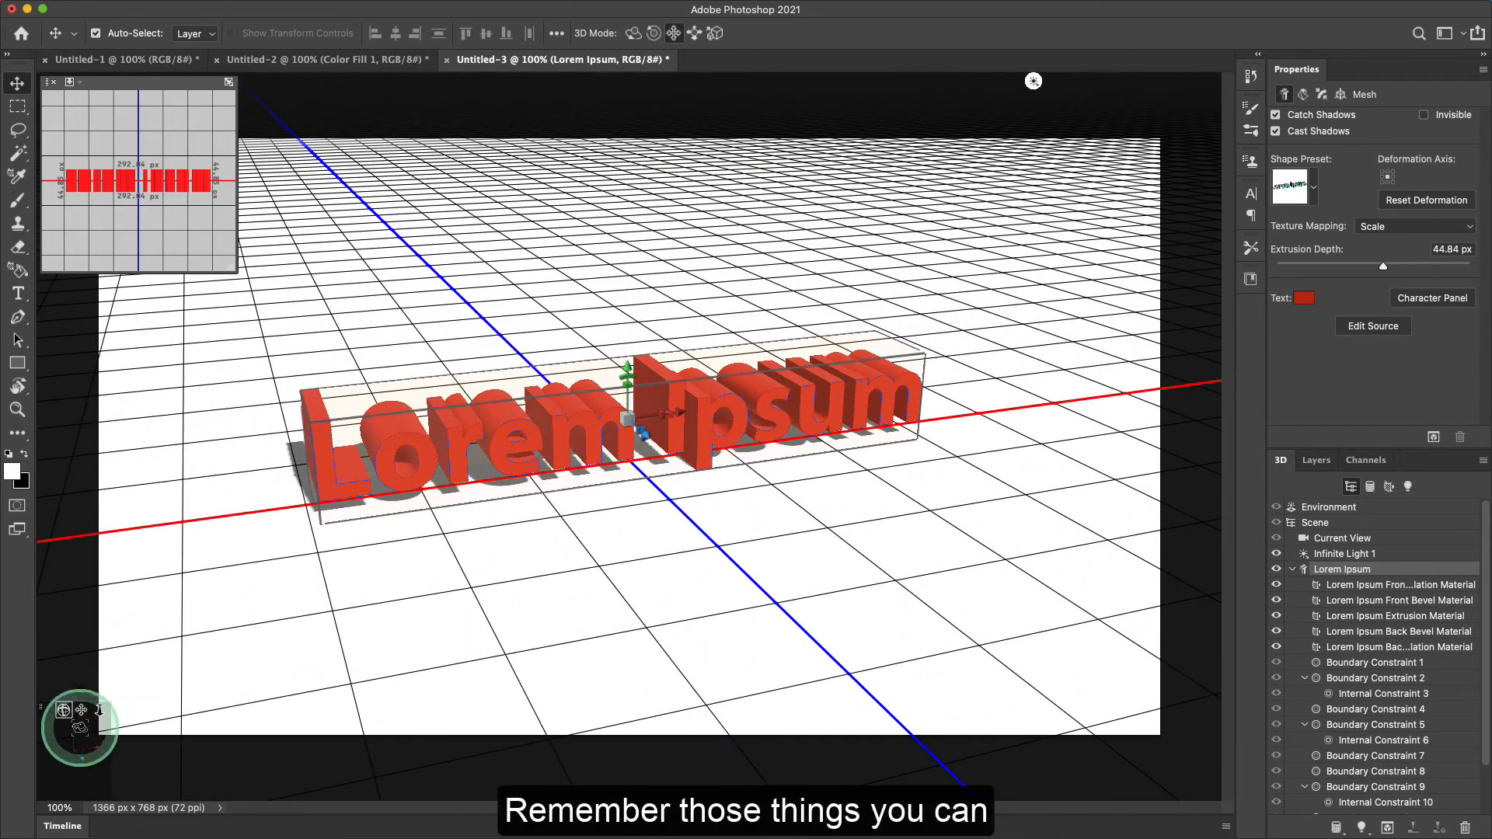
{"action": "left_click", "coordinate": [635, 667]}
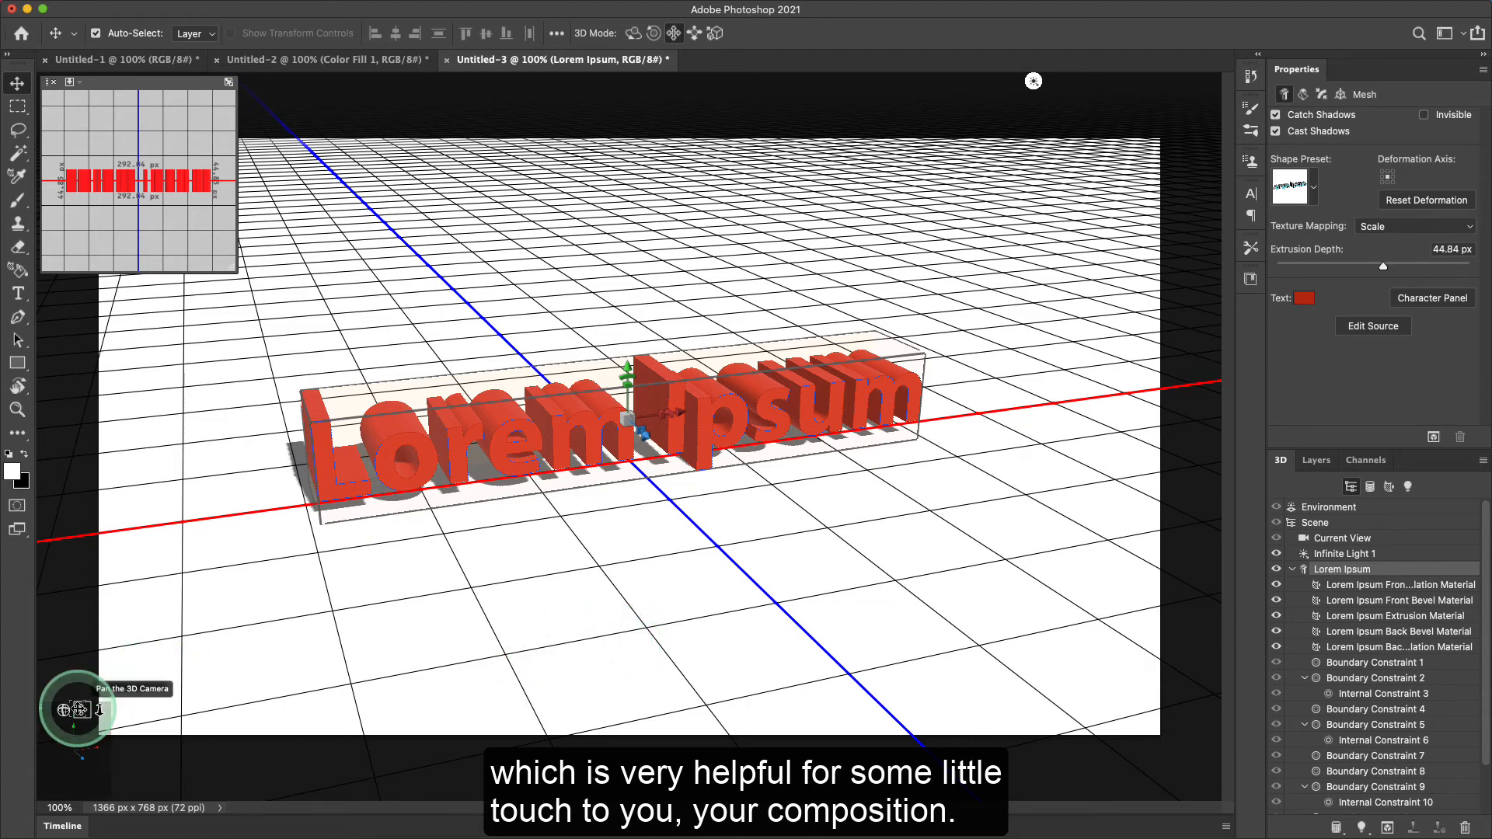
{"action": "left_click_drag", "start_coordinate": [81, 710], "coordinate": [254, 673]}
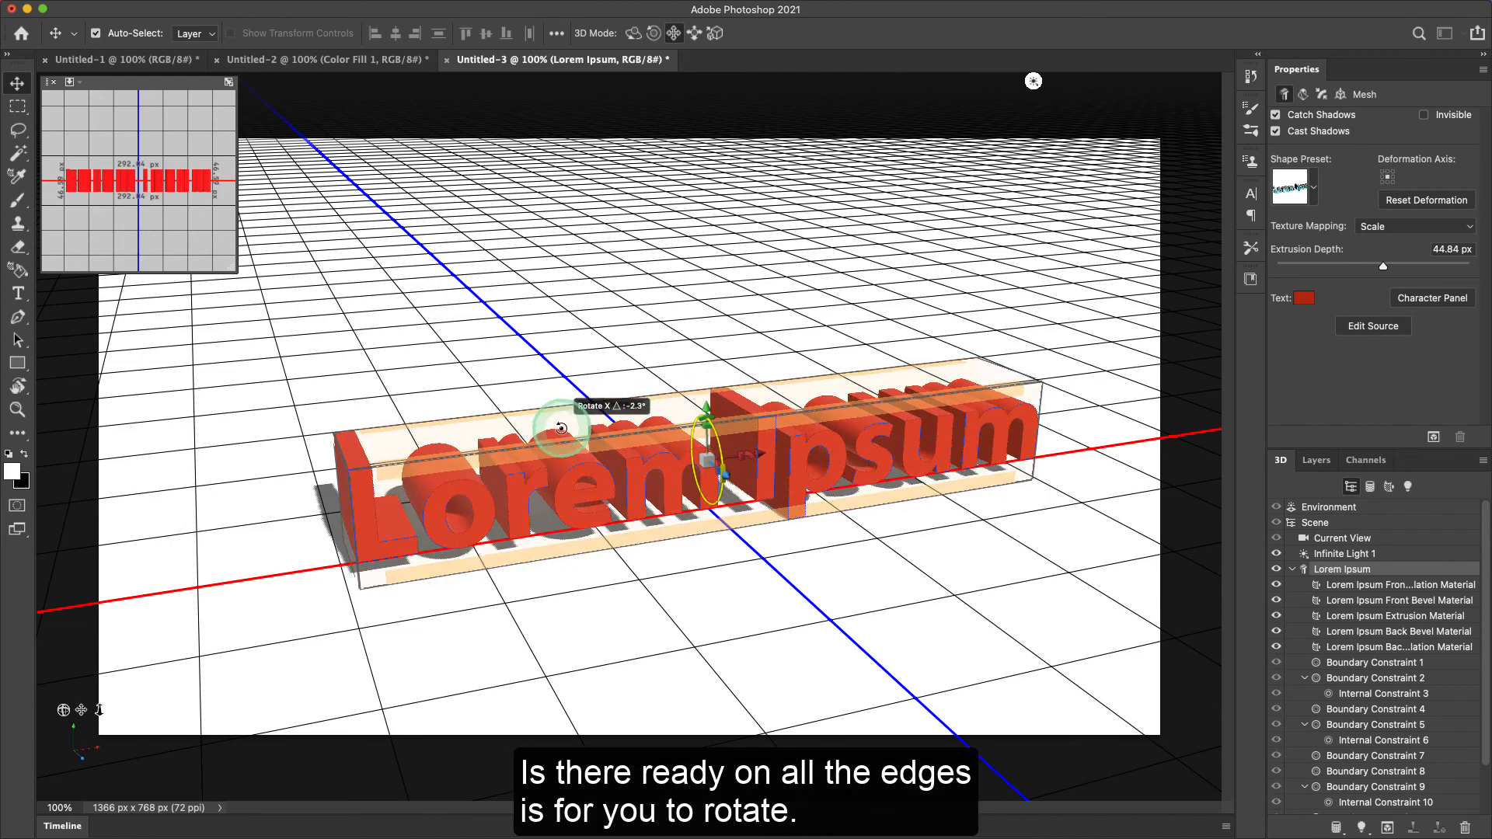
- Rotate the 3D "Lorem Ipsum" text around its axes so it runs diagonally across the ground plane with the "L" end nearest the camera
{"action": "left_click_drag", "start_coordinate": [550, 367], "coordinate": [408, 369]}
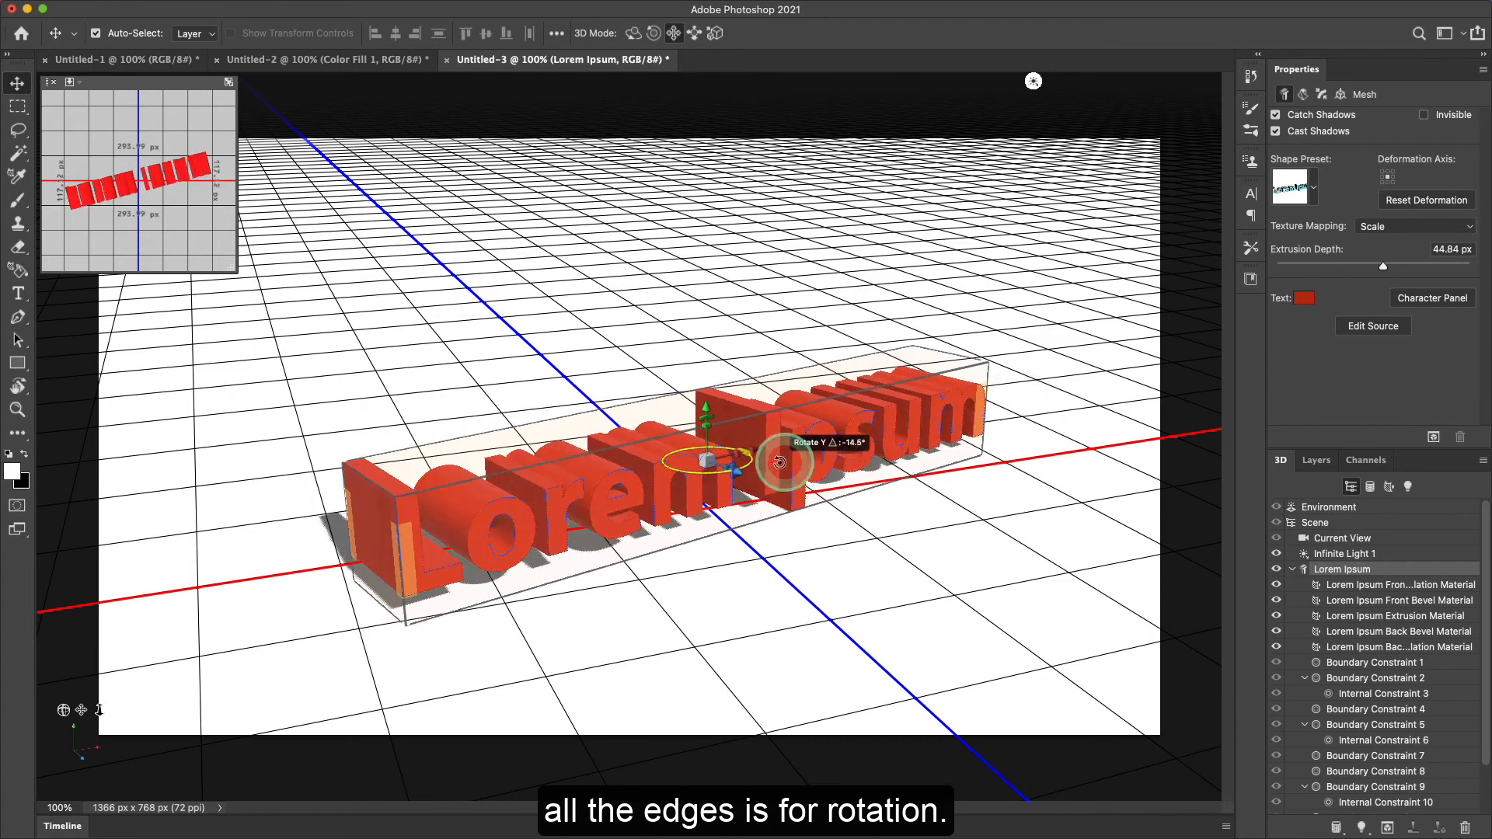
{"action": "left_click_drag", "start_coordinate": [779, 462], "coordinate": [614, 484]}
{"action": "left_click_drag", "start_coordinate": [890, 483], "coordinate": [687, 487]}
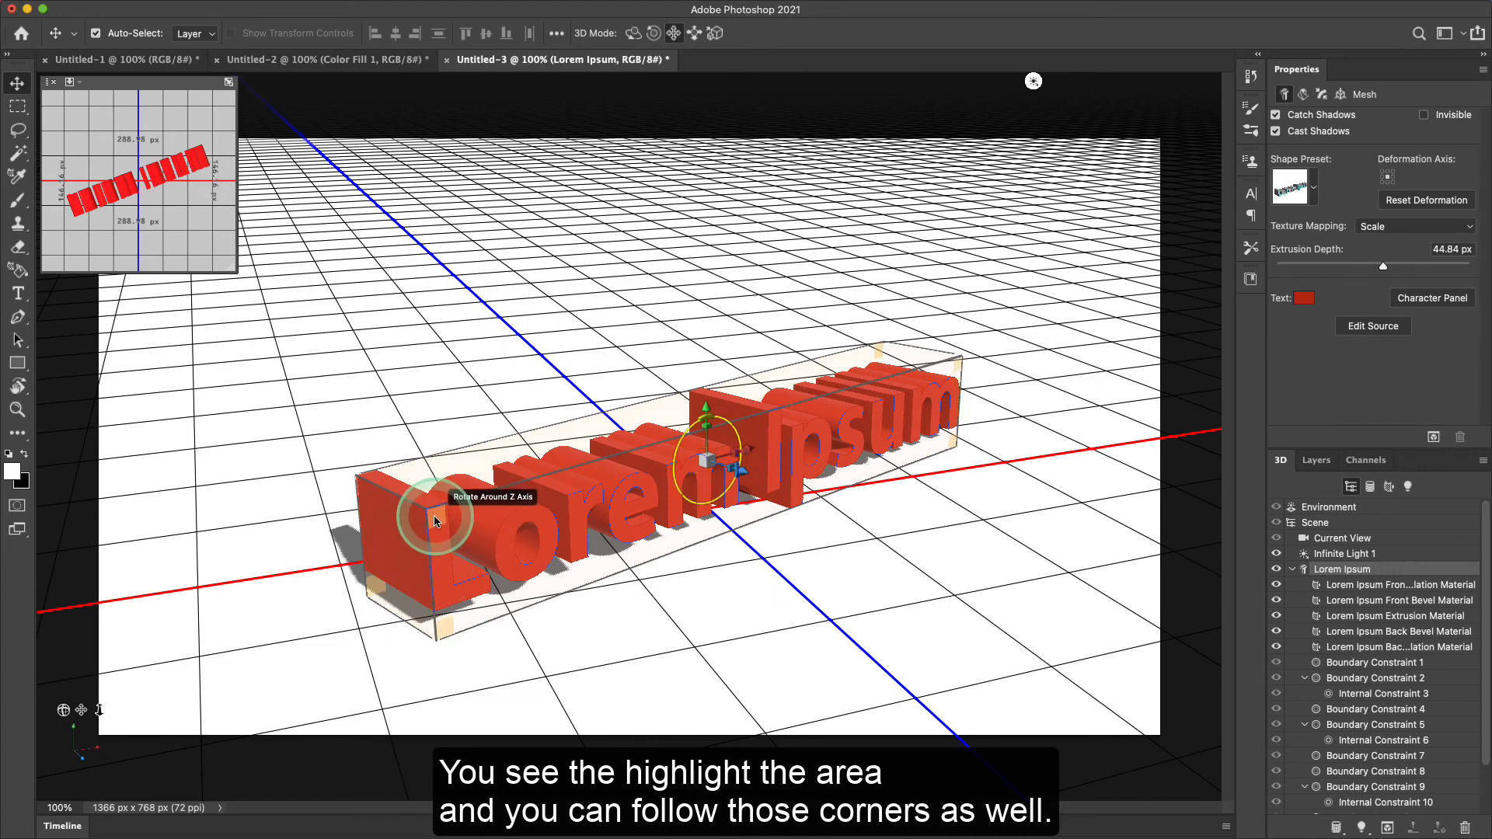
{"action": "left_click_drag", "start_coordinate": [456, 474], "coordinate": [459, 487]}
{"action": "left_click_drag", "start_coordinate": [449, 557], "coordinate": [497, 531]}
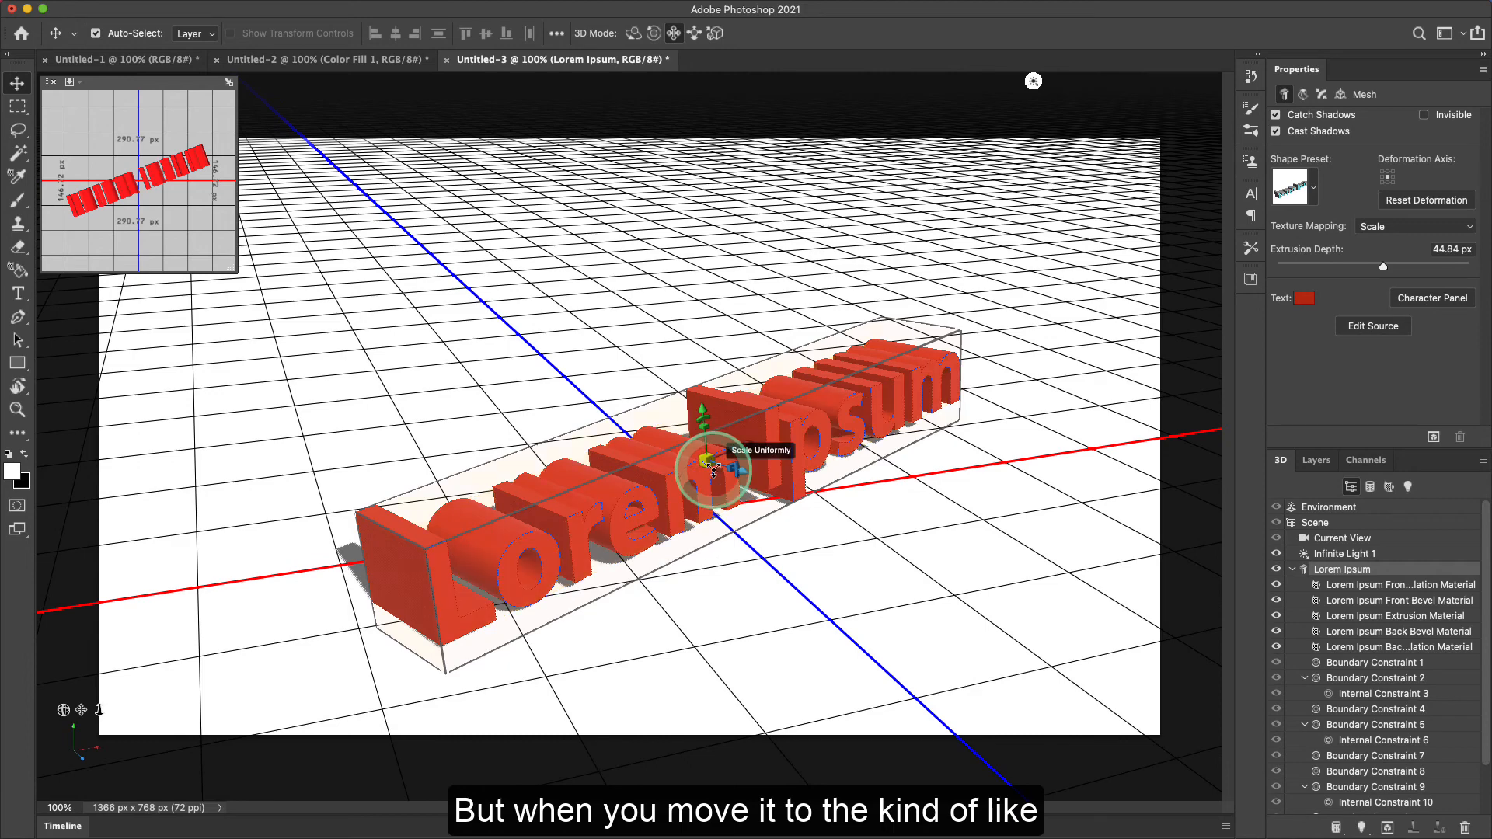
- Scale the 3D text down uniformly to about 246 px wide and move it along its axes, slightly left and up above the ground plane
{"action": "left_click_drag", "start_coordinate": [713, 470], "coordinate": [667, 466]}
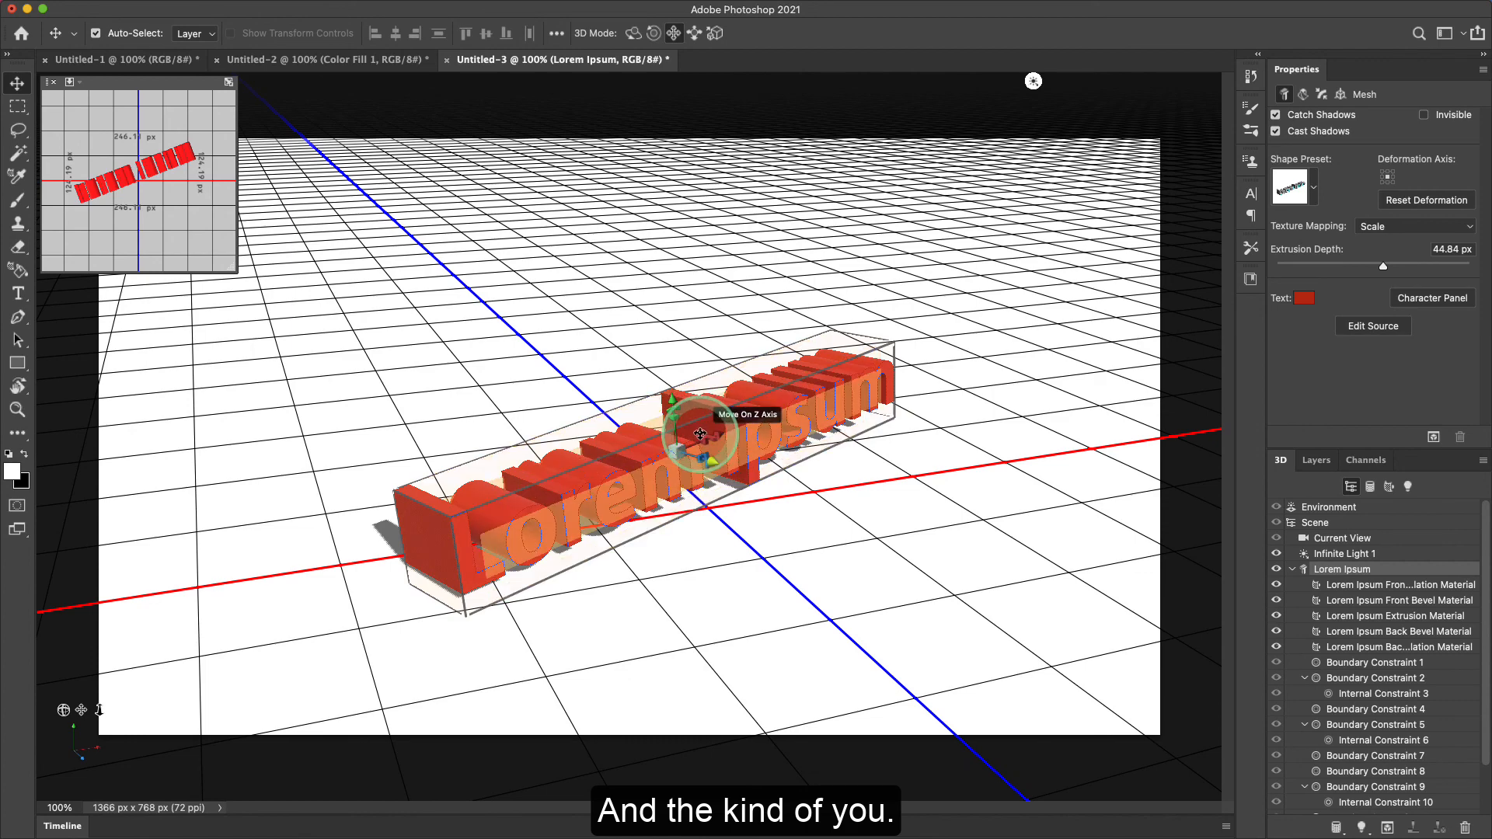
{"action": "mouse_move", "coordinate": [712, 426]}
{"action": "left_mouse_down"}
{"action": "mouse_move", "coordinate": [811, 536]}
{"action": "mouse_move", "coordinate": [743, 532]}
{"action": "mouse_move", "coordinate": [710, 431]}
{"action": "left_mouse_up"}
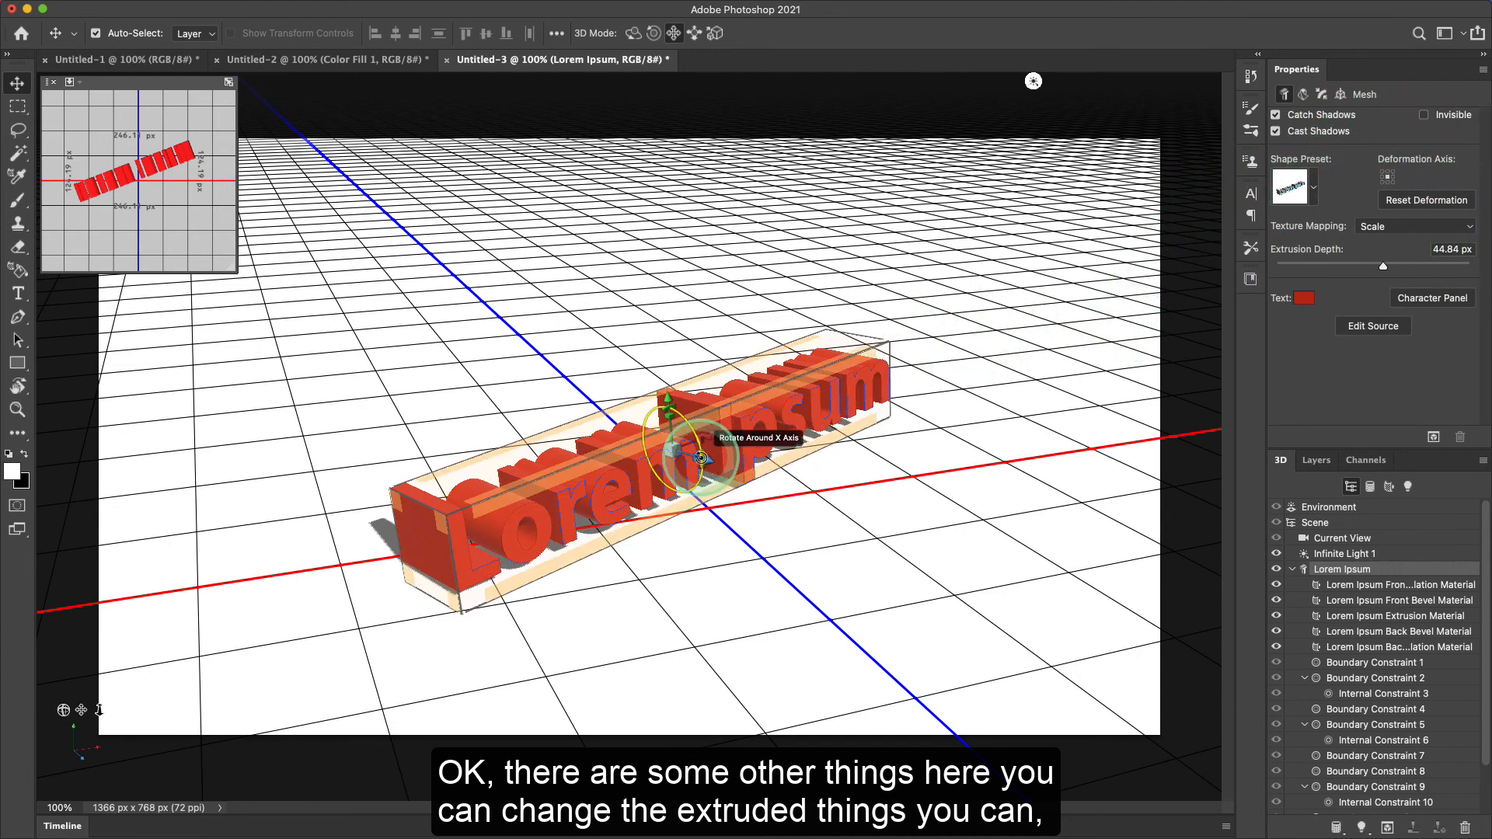
{"action": "mouse_move", "coordinate": [708, 463]}
{"action": "left_mouse_down"}
{"action": "mouse_move", "coordinate": [848, 507]}
{"action": "mouse_move", "coordinate": [694, 456]}
{"action": "left_mouse_up"}
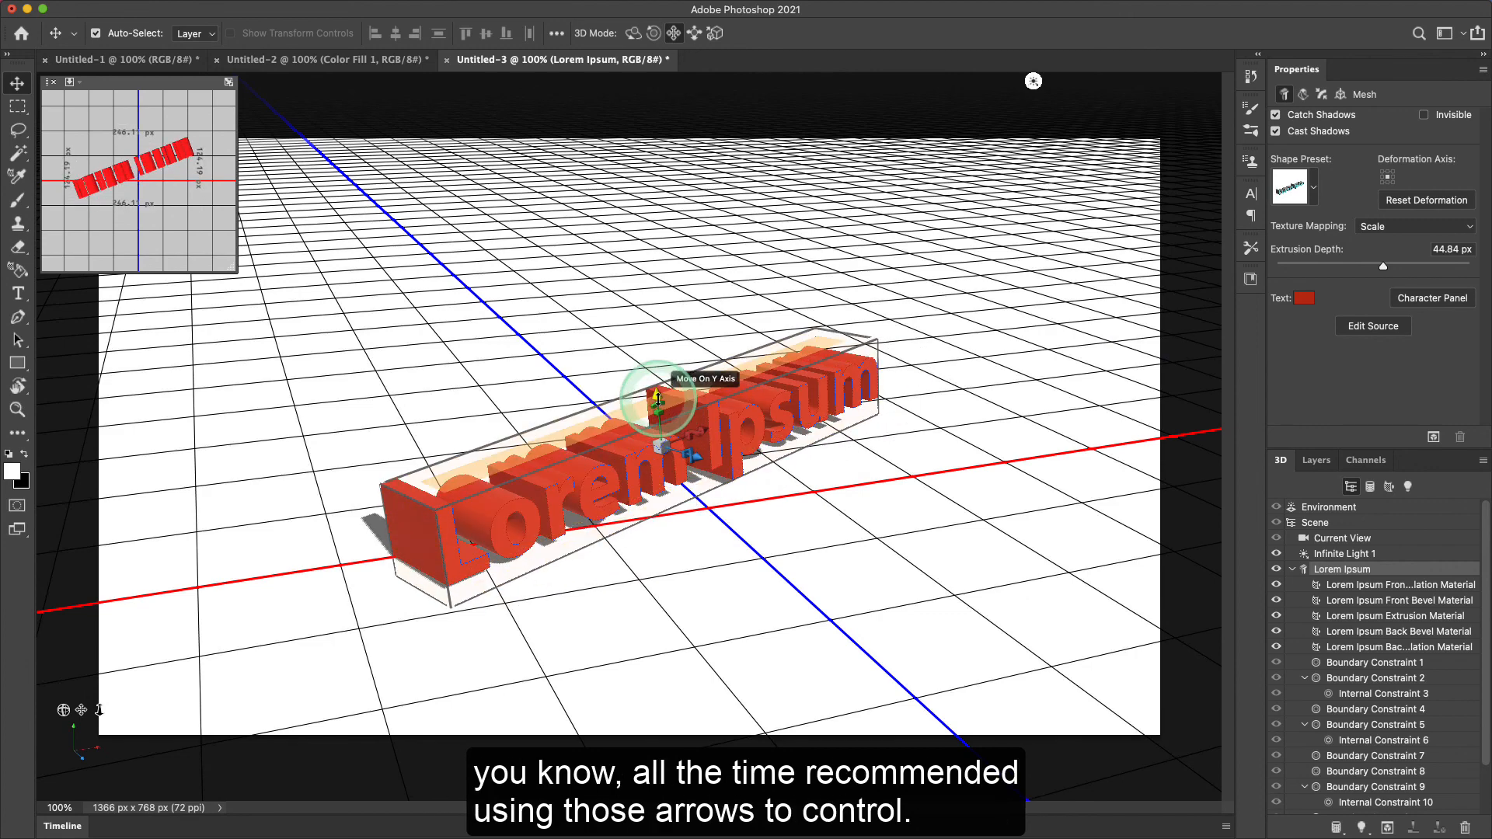
{"action": "left_click_drag", "start_coordinate": [658, 396], "coordinate": [669, 339]}
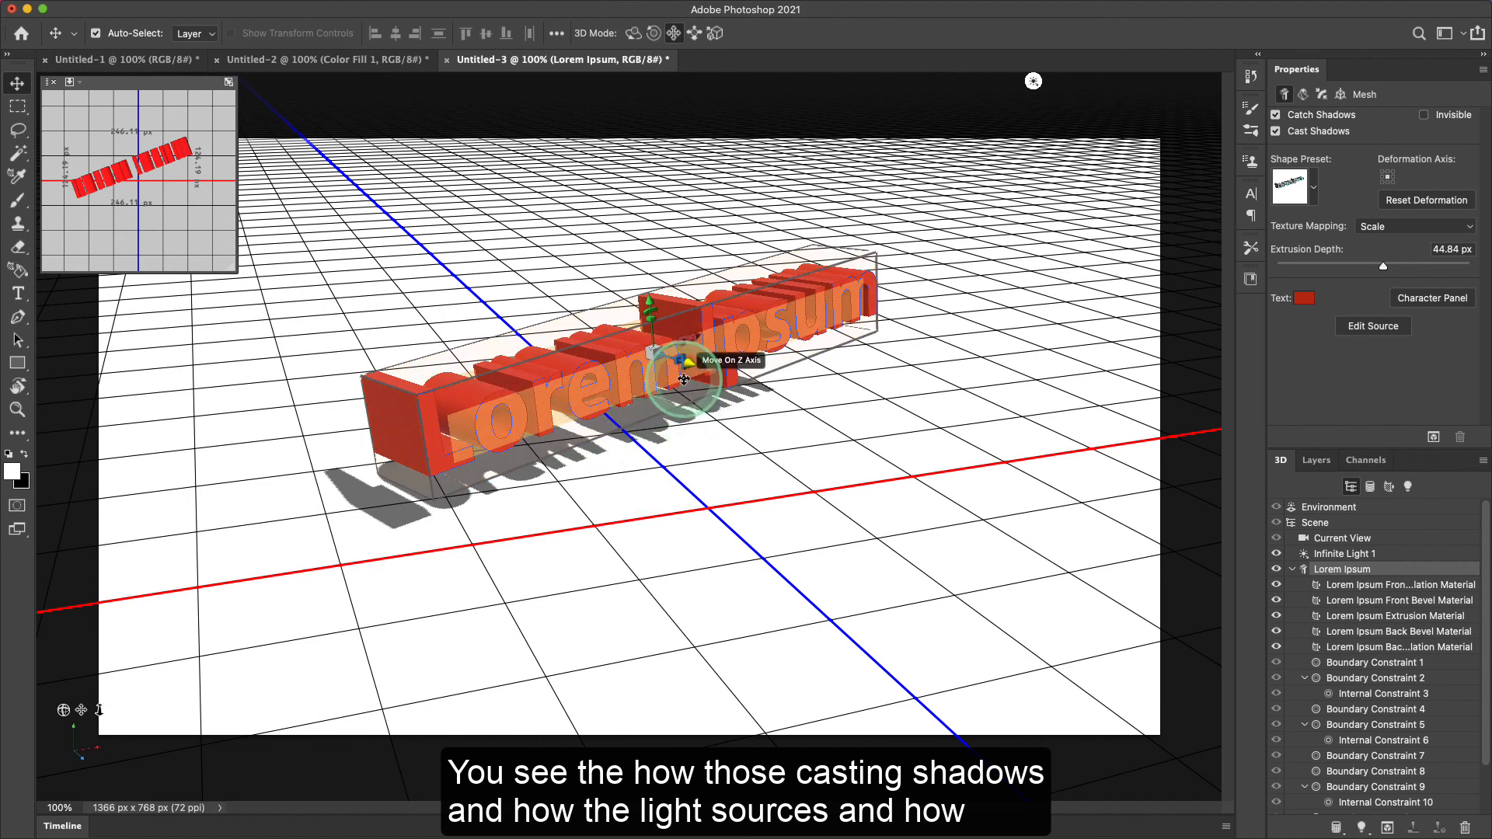
- Redirect the scene's infinite light so that the text's shadow falls slightly further to the left, and deselect the light
{"action": "left_click", "coordinate": [1034, 82]}
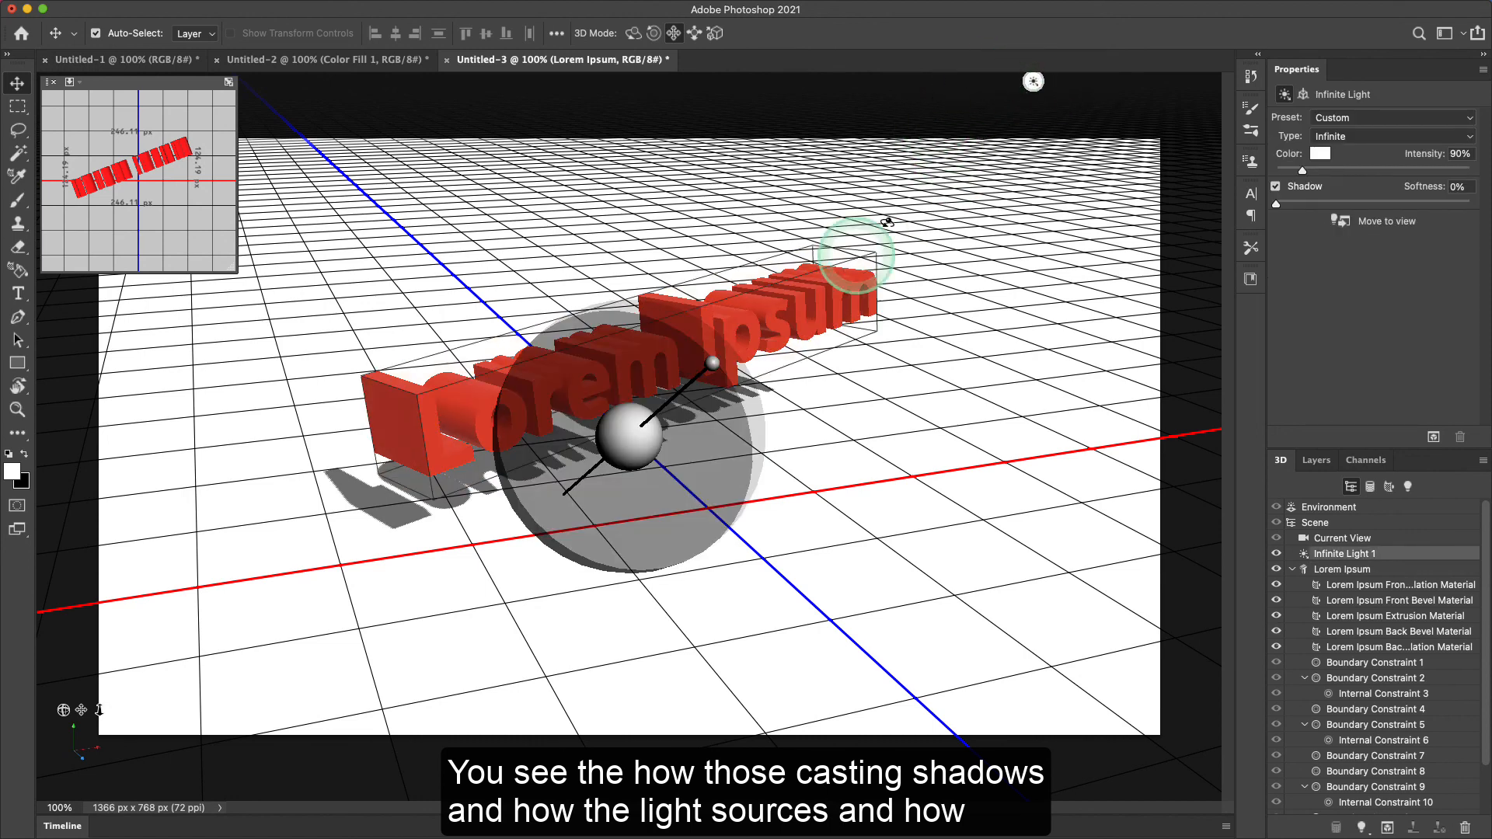
{"action": "mouse_move", "coordinate": [720, 371]}
{"action": "left_mouse_down"}
{"action": "mouse_move", "coordinate": [694, 372]}
{"action": "mouse_move", "coordinate": [687, 412]}
{"action": "mouse_move", "coordinate": [670, 383]}
{"action": "mouse_move", "coordinate": [690, 438]}
{"action": "mouse_move", "coordinate": [692, 376]}
{"action": "mouse_move", "coordinate": [711, 370]}
{"action": "mouse_move", "coordinate": [978, 356]}
{"action": "left_mouse_up"}
{"action": "left_click", "coordinate": [1042, 443]}
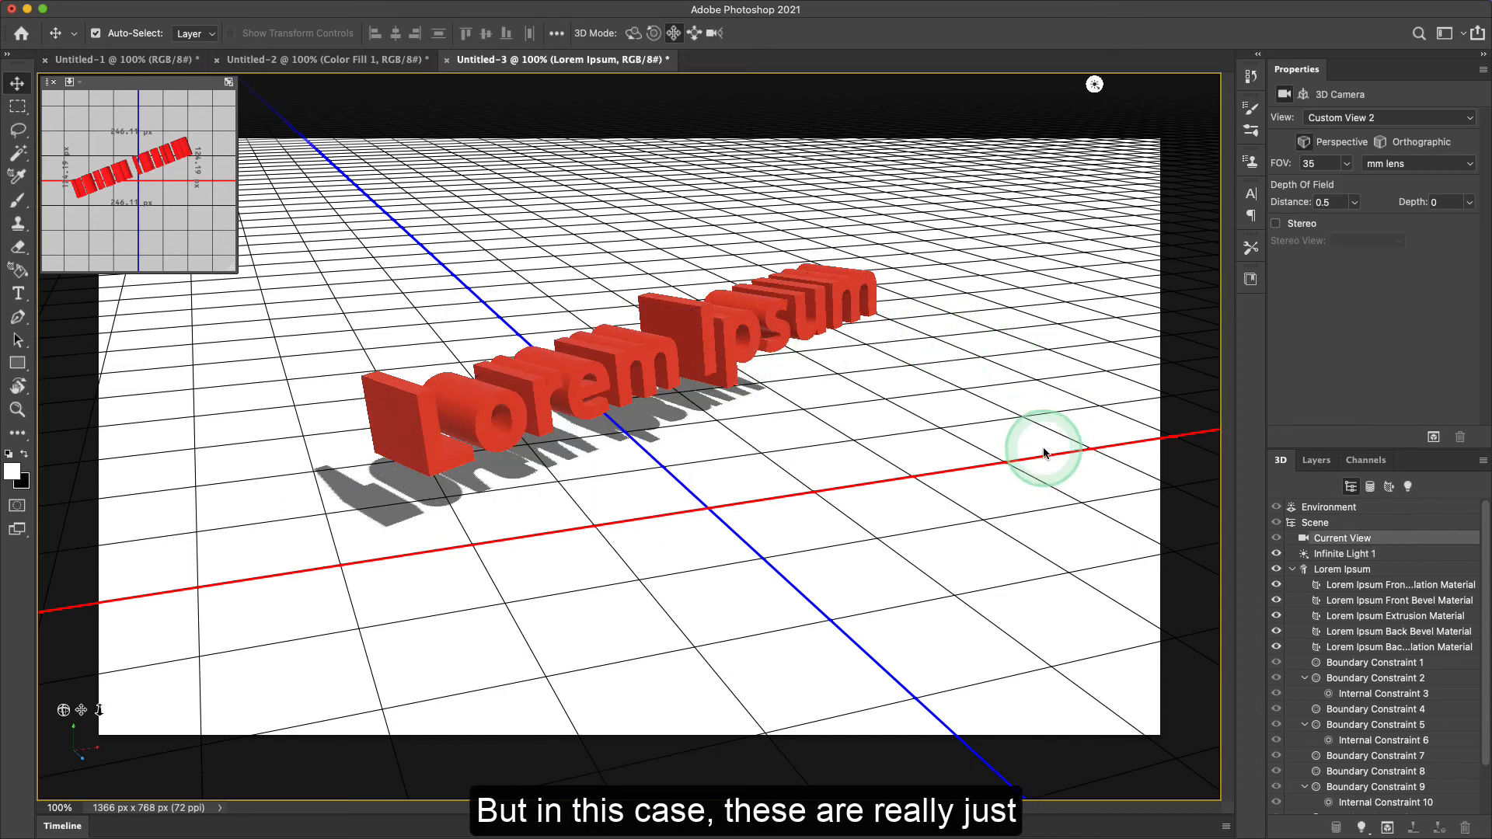
- Leave the 3D editing view by selecting the regular Background layer
{"action": "left_click", "coordinate": [1065, 485]}
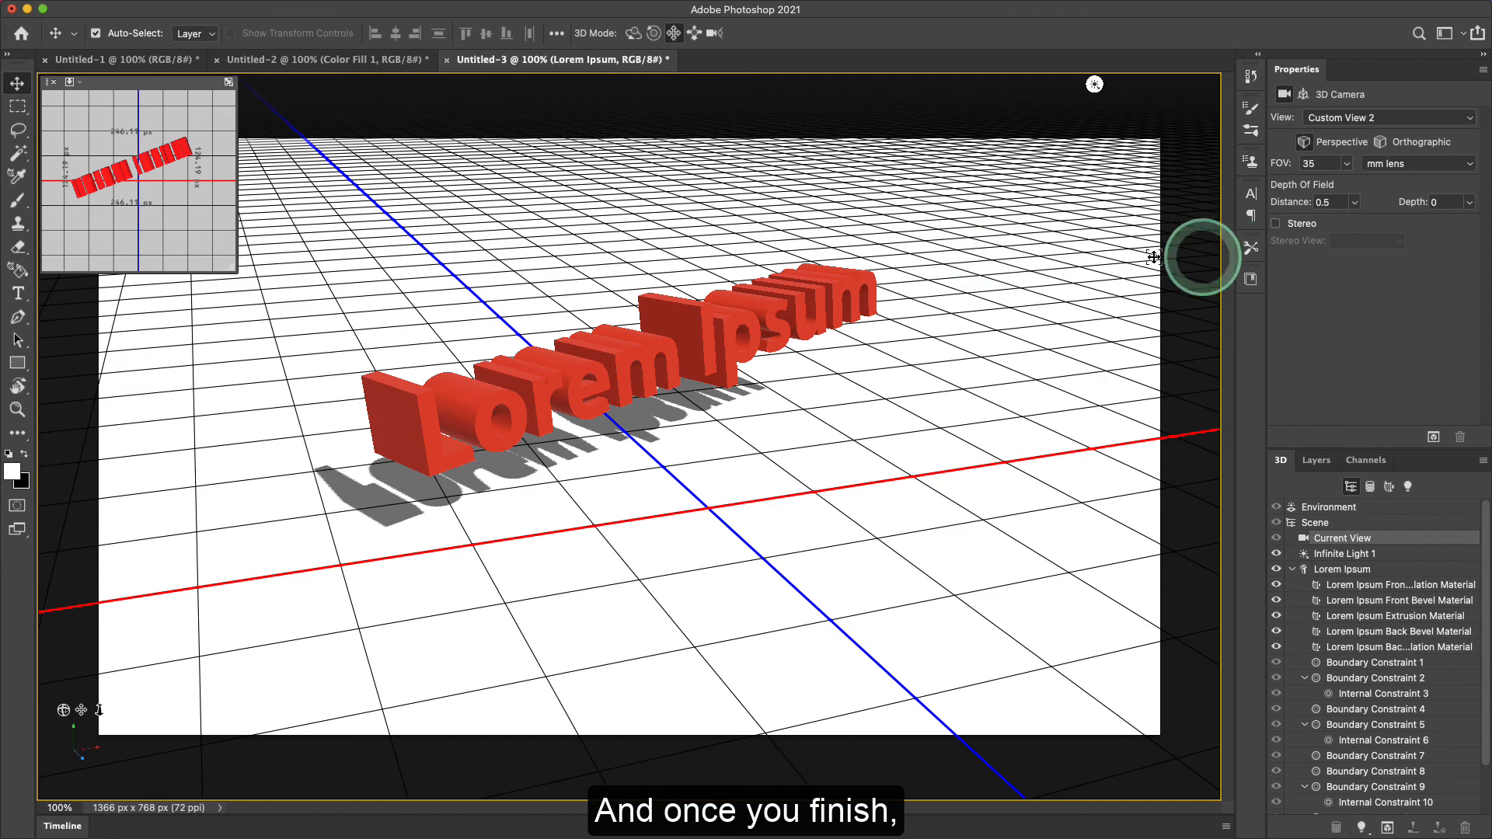
{"action": "left_click", "coordinate": [1316, 460]}
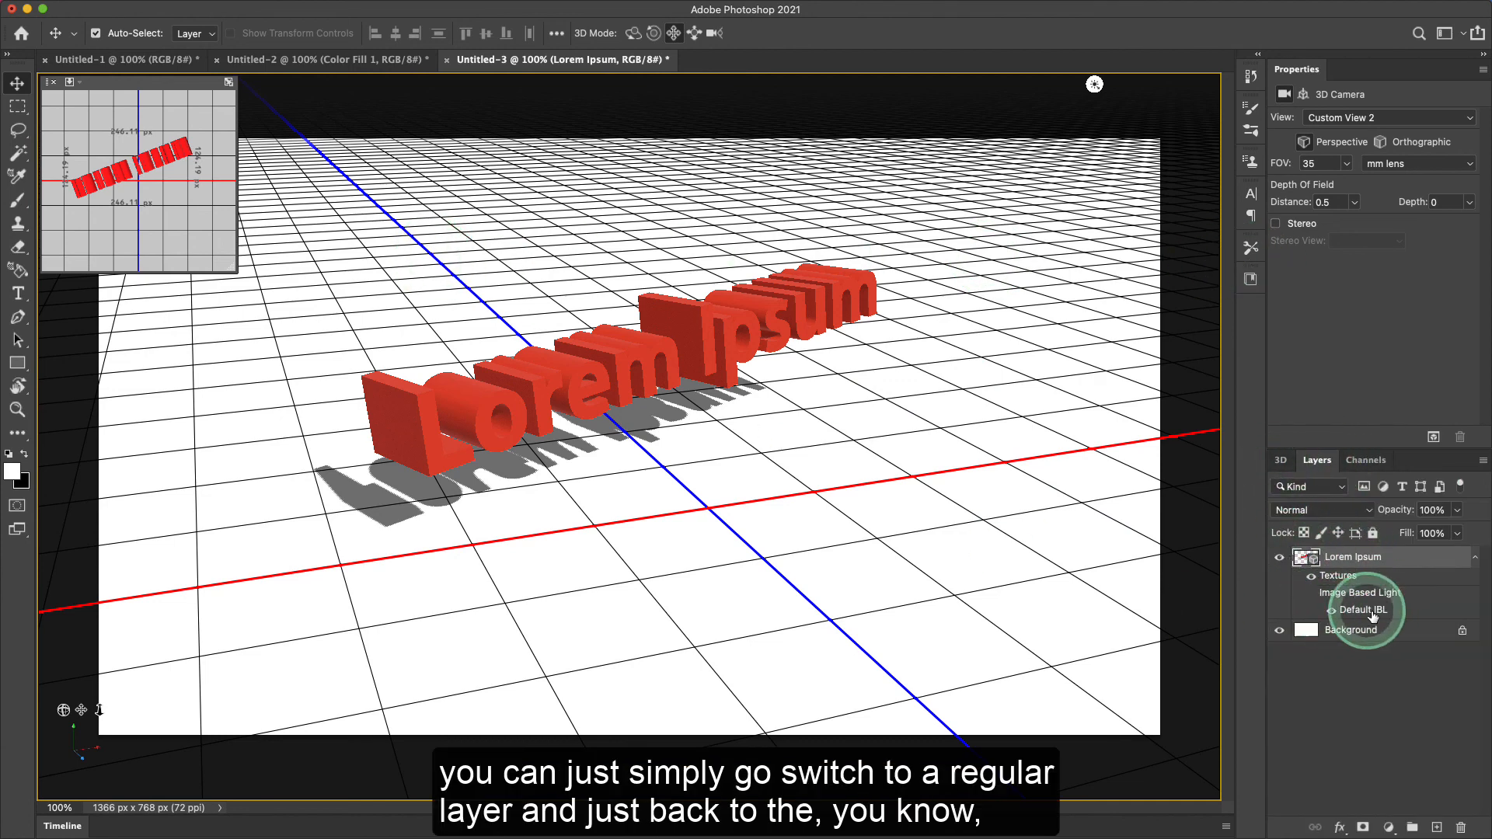
{"action": "left_click", "coordinate": [1349, 633]}
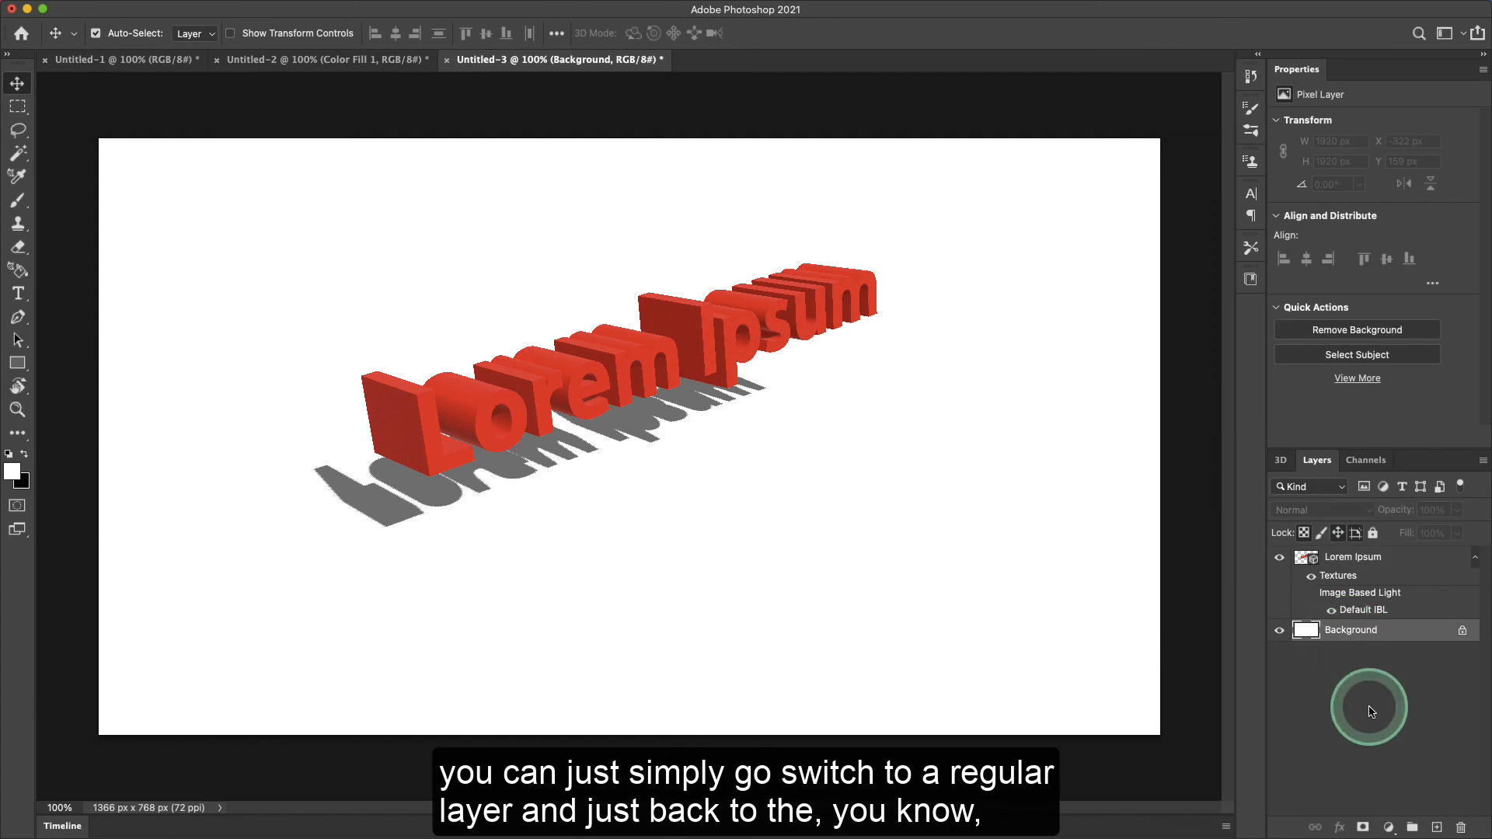